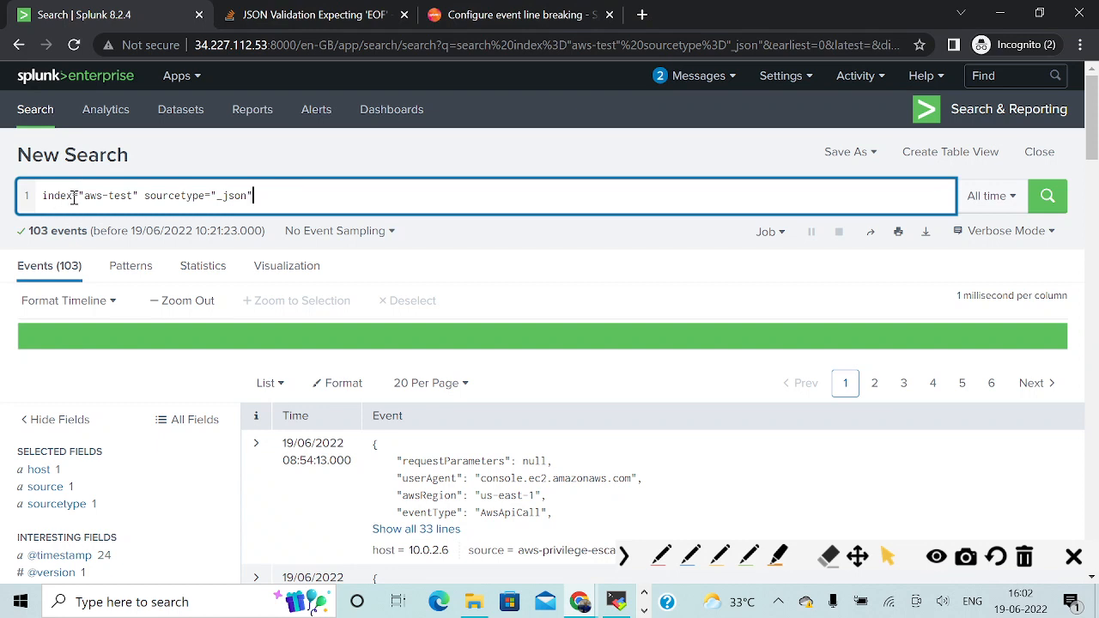
# Switch to OneNote and copy the two-line query under the heading 'Activities from outside our network'.
pyautogui.moveTo(82, 195); pyautogui.dragTo(136, 195)
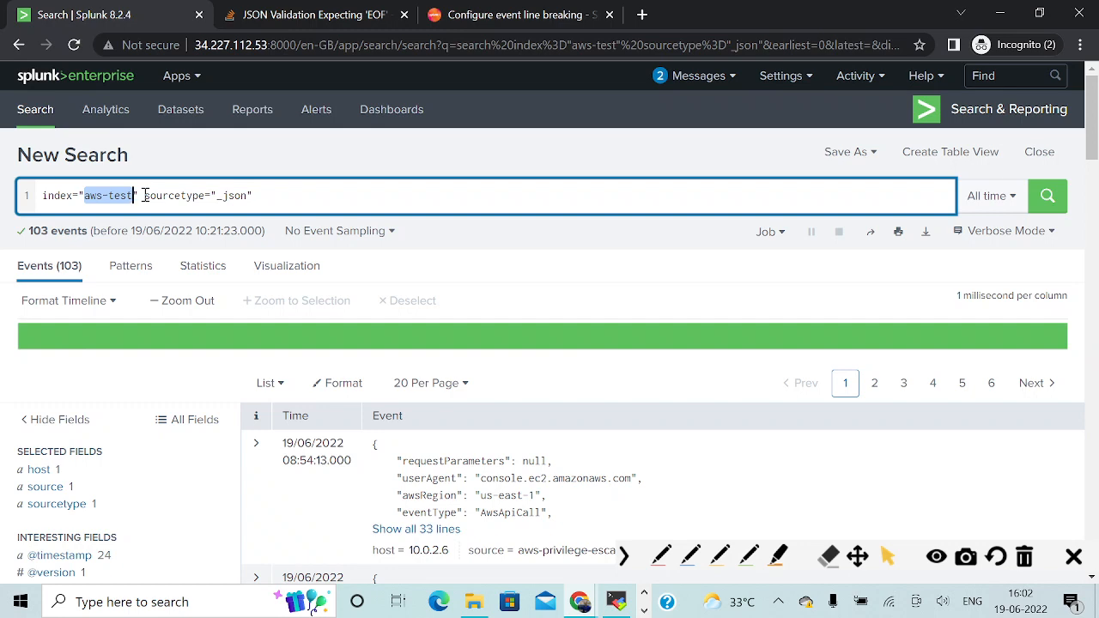
pyautogui.hotkey('alt', 'Tab')
pyautogui.hotkey('alt', 'Tab')
pyautogui.hotkey('alt', 'Tab')
pyautogui.hotkey('alt', 'Tab')
pyautogui.hotkey('alt', 'Tab')
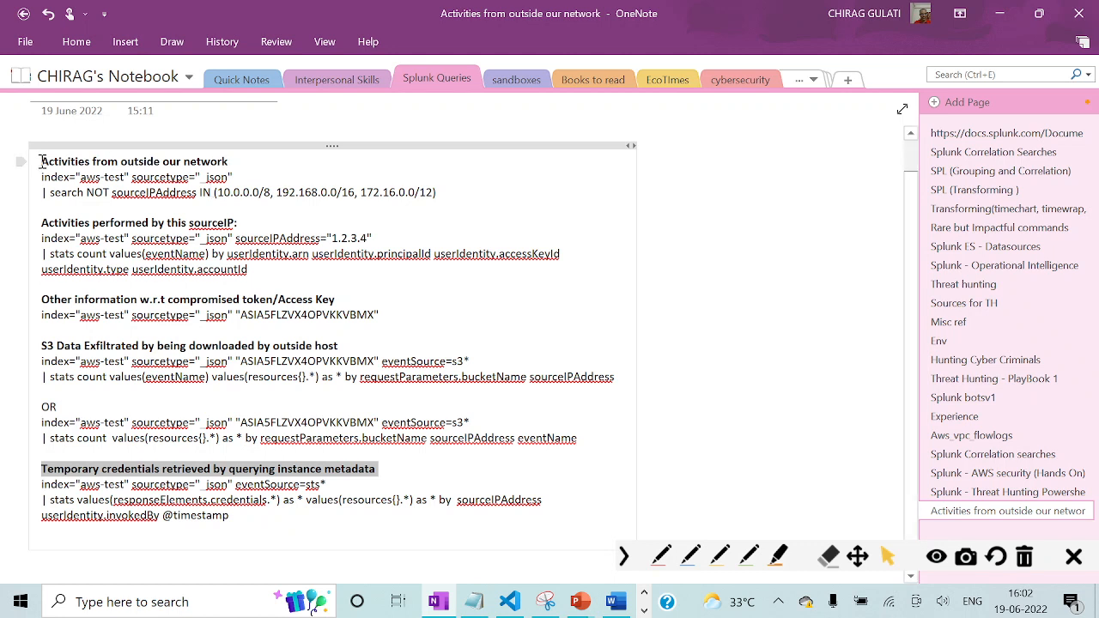
pyautogui.moveTo(41, 162); pyautogui.dragTo(244, 170)
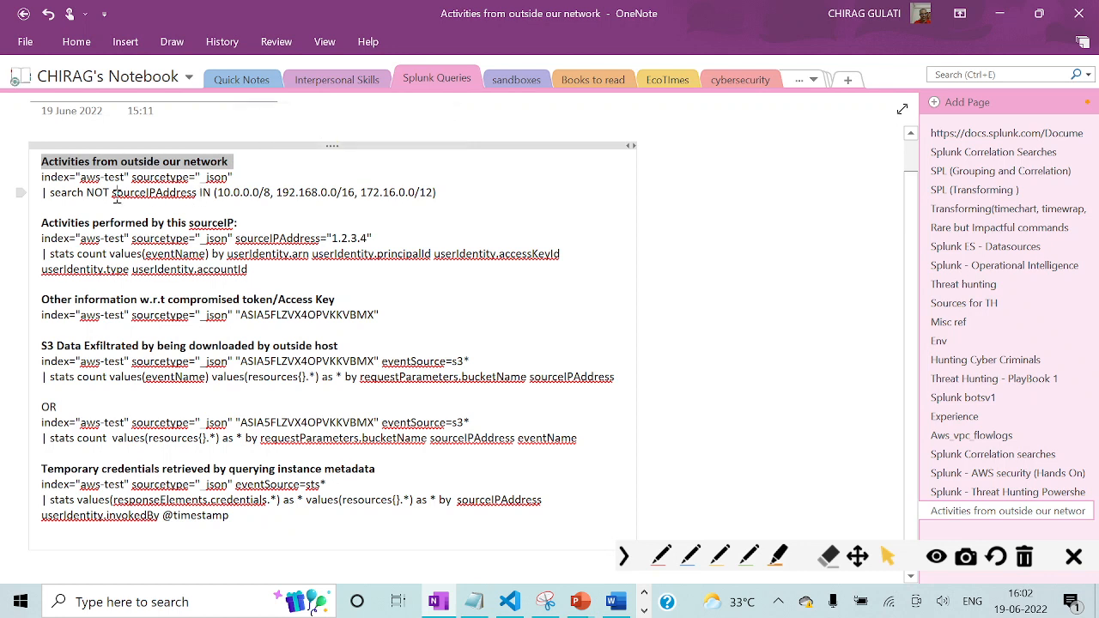
pyautogui.click(42, 176)
pyautogui.moveTo(42, 177); pyautogui.dragTo(461, 198)
pyautogui.hotkey('ctrl', 'c')
# Switch to Splunk, replace the search with the copied query excluding sourceIPAddress in 10.0.0.0/8, 192.168.0.0/16 and 172.16.0.0/12, and run it.
pyautogui.hotkey('alt', 'Tab')
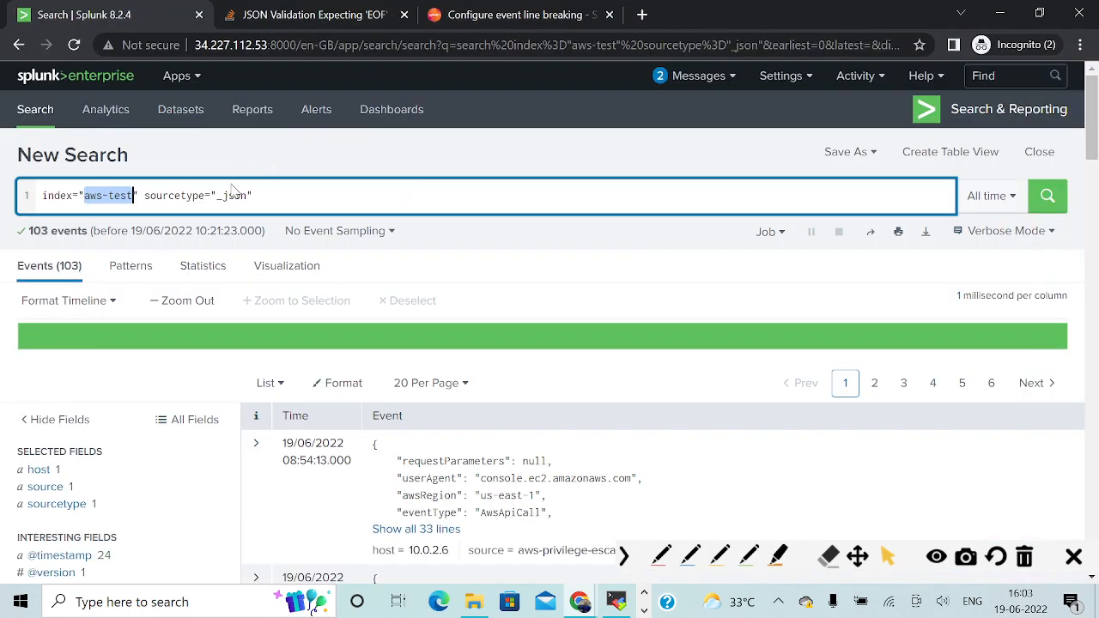
pyautogui.click(274, 197)
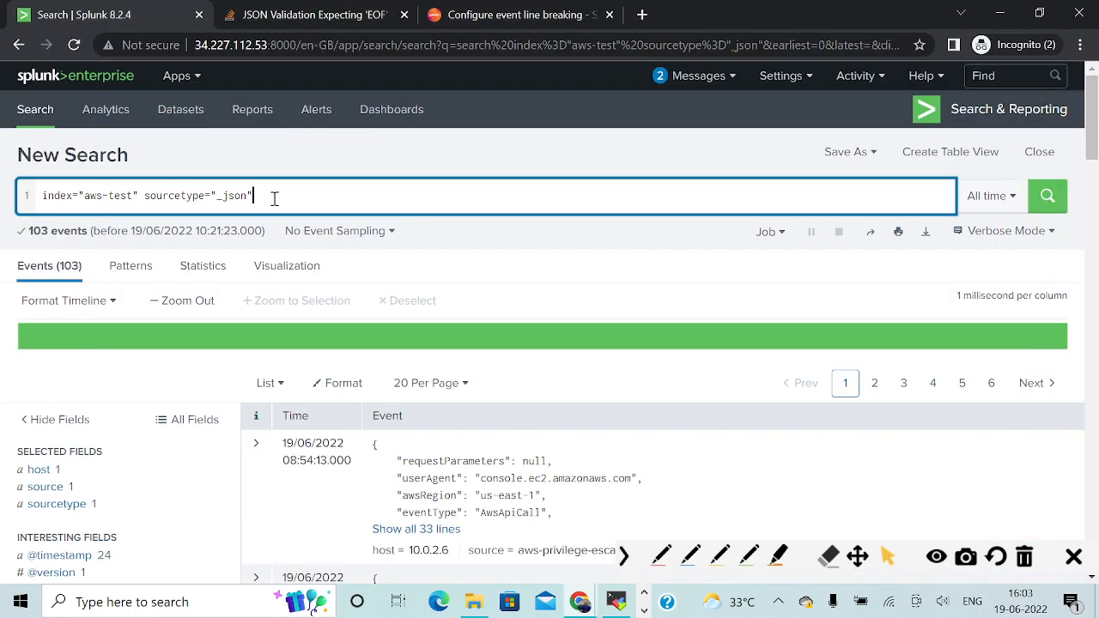
pyautogui.hotkey('ctrl', 'a')
pyautogui.hotkey('ctrl', 'v')
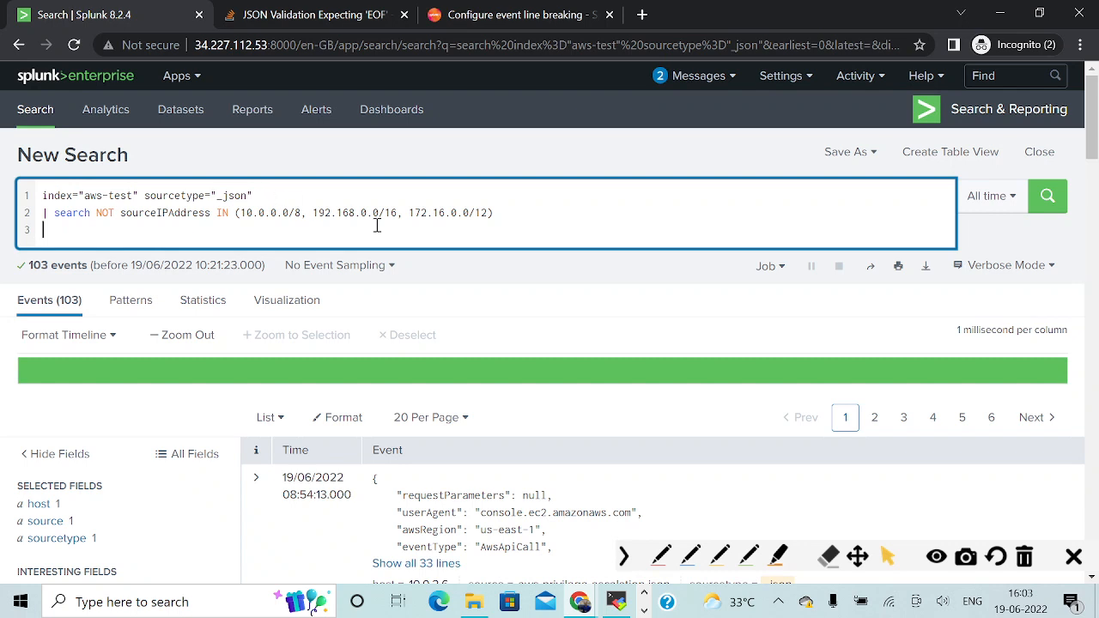
pyautogui.click(1063, 213)
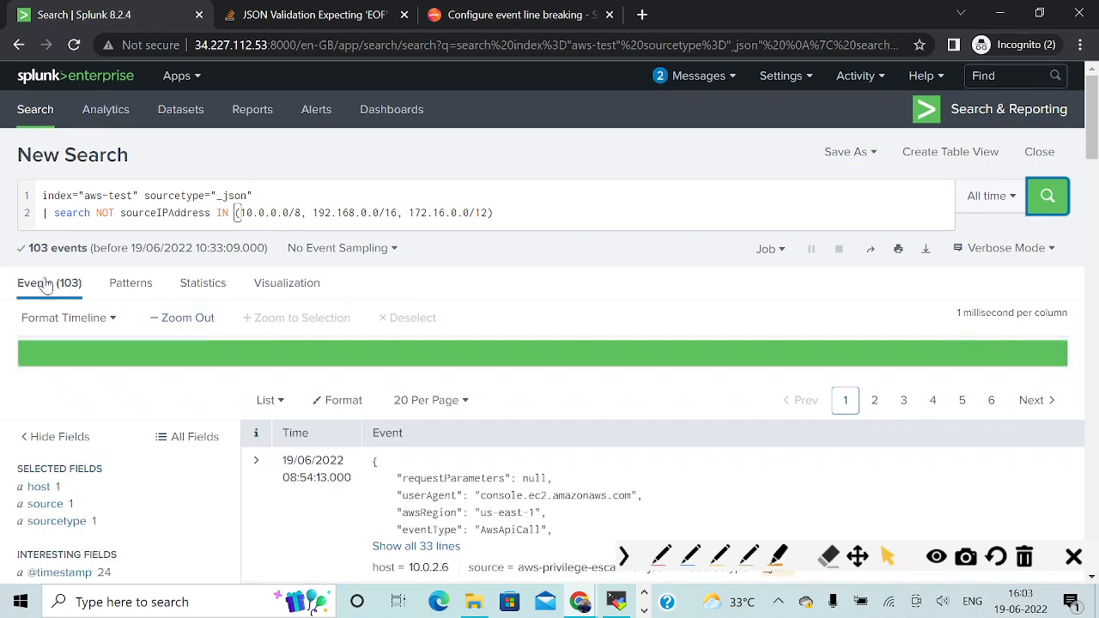
pyautogui.scroll(-2, 119, 387)
pyautogui.scroll(-4, 118, 388)
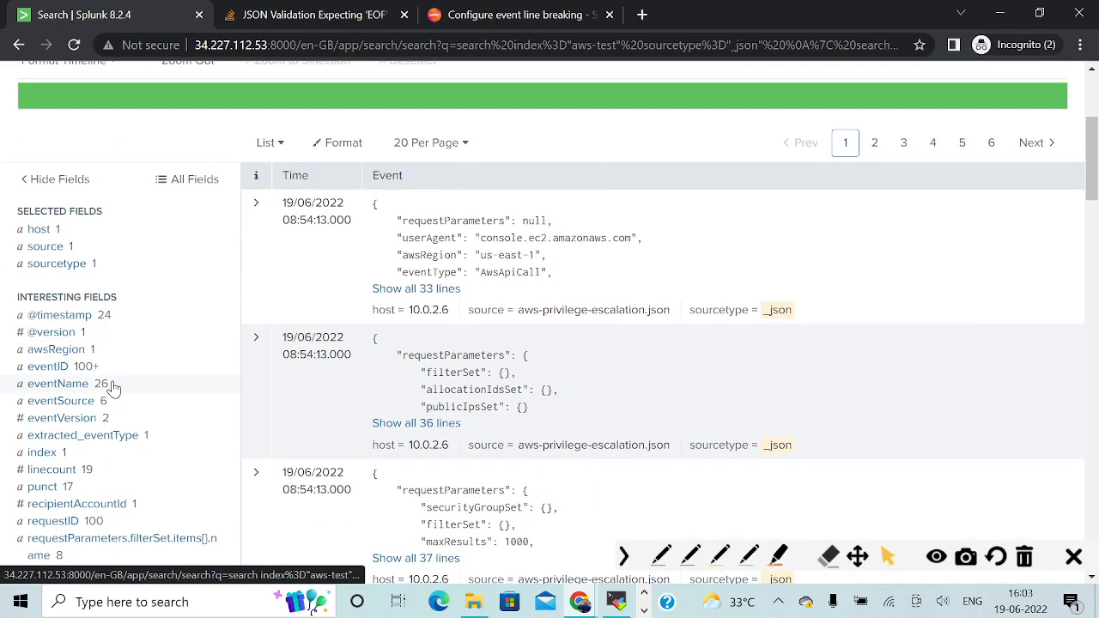
pyautogui.scroll(-2, 109, 393)
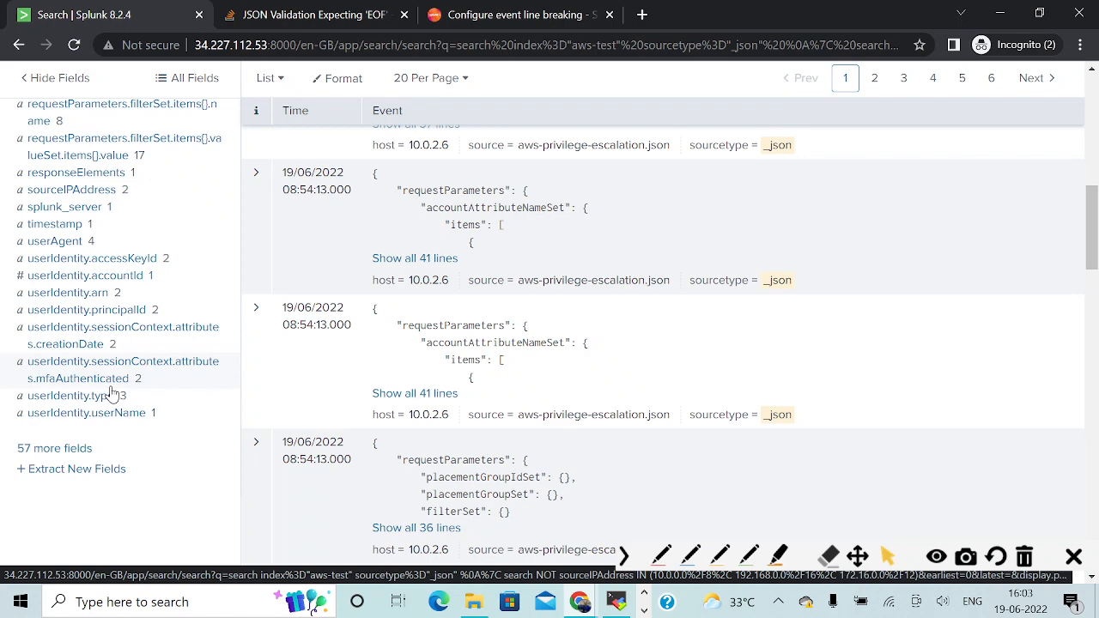
pyautogui.scroll(8, 112, 390)
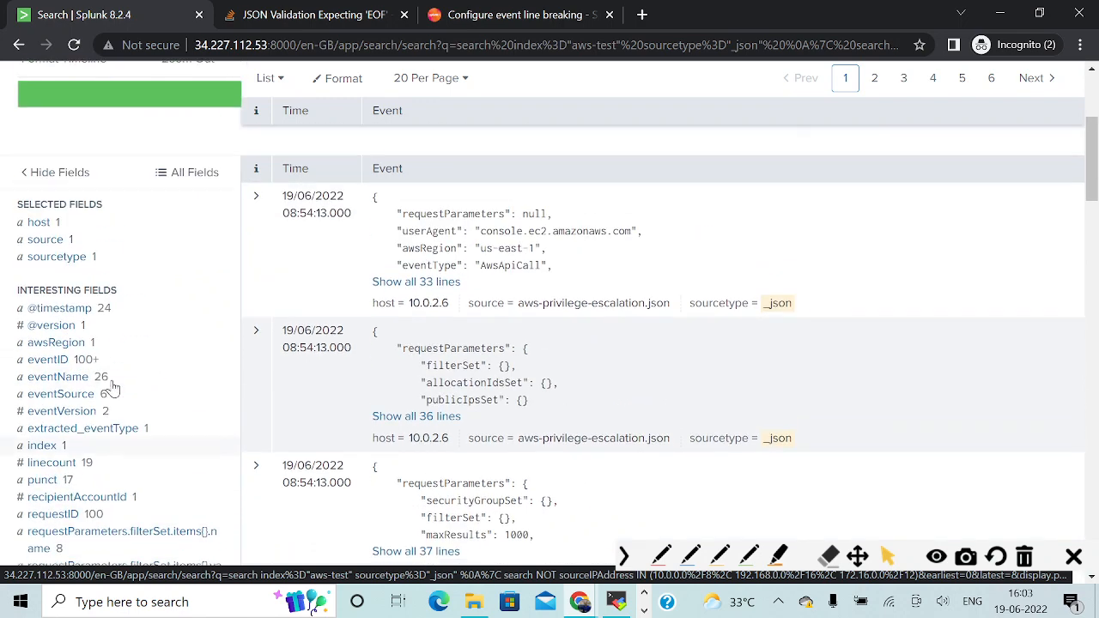
# Underline NOT and the three IP ranges in the search query with the green annotation pen, and clear the marks.
pyautogui.click(751, 556)
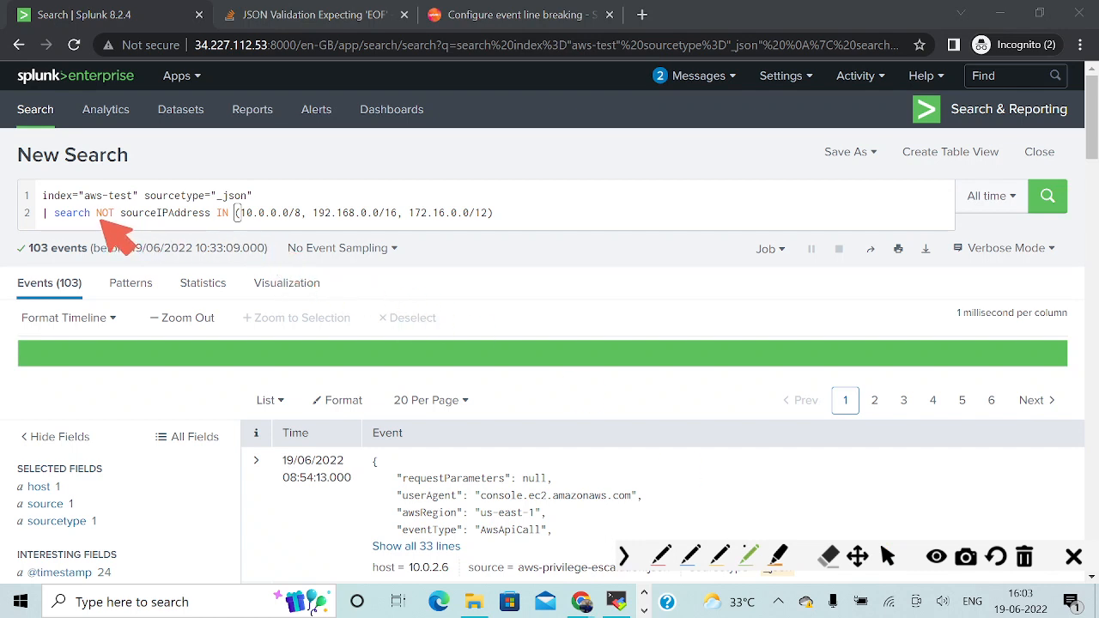
pyautogui.moveTo(95, 222); pyautogui.dragTo(118, 222)
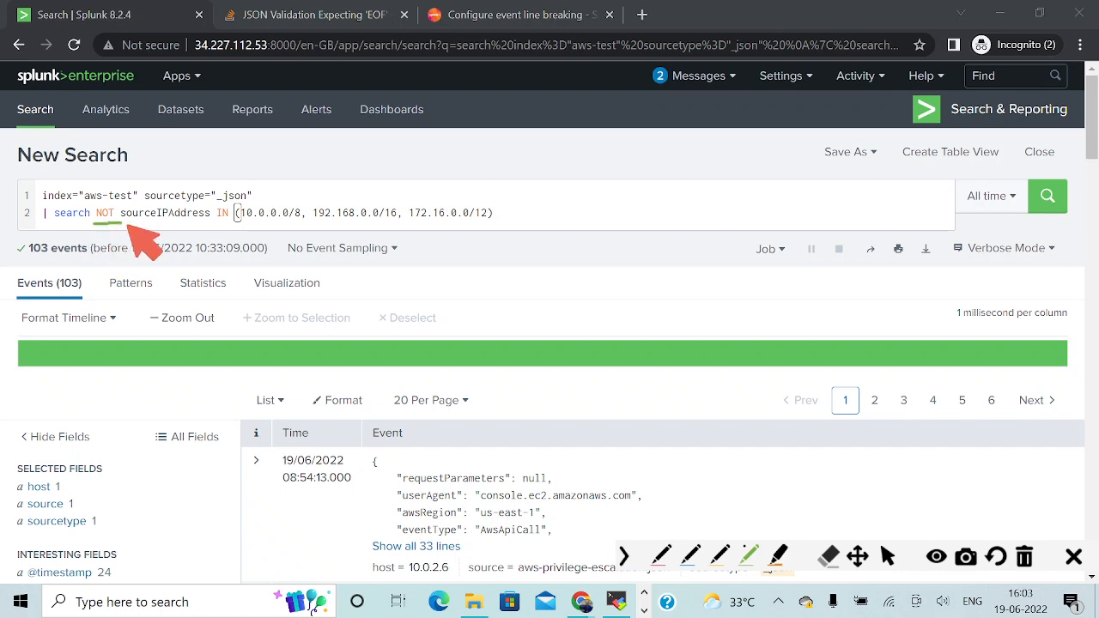
pyautogui.moveTo(246, 223); pyautogui.dragTo(298, 223)
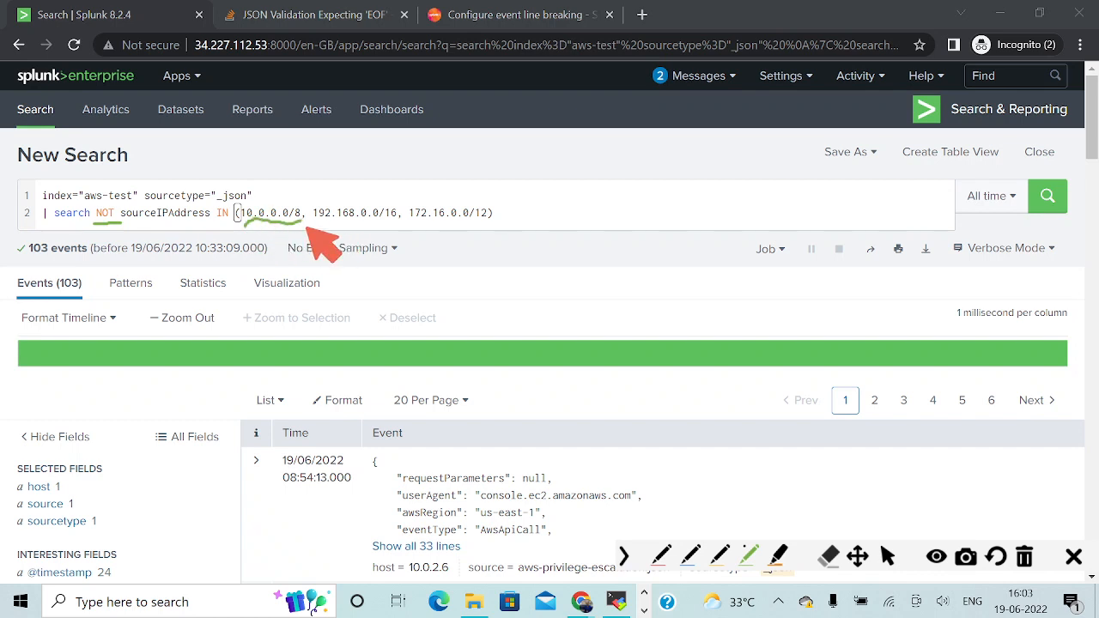
pyautogui.moveTo(309, 227); pyautogui.dragTo(496, 227)
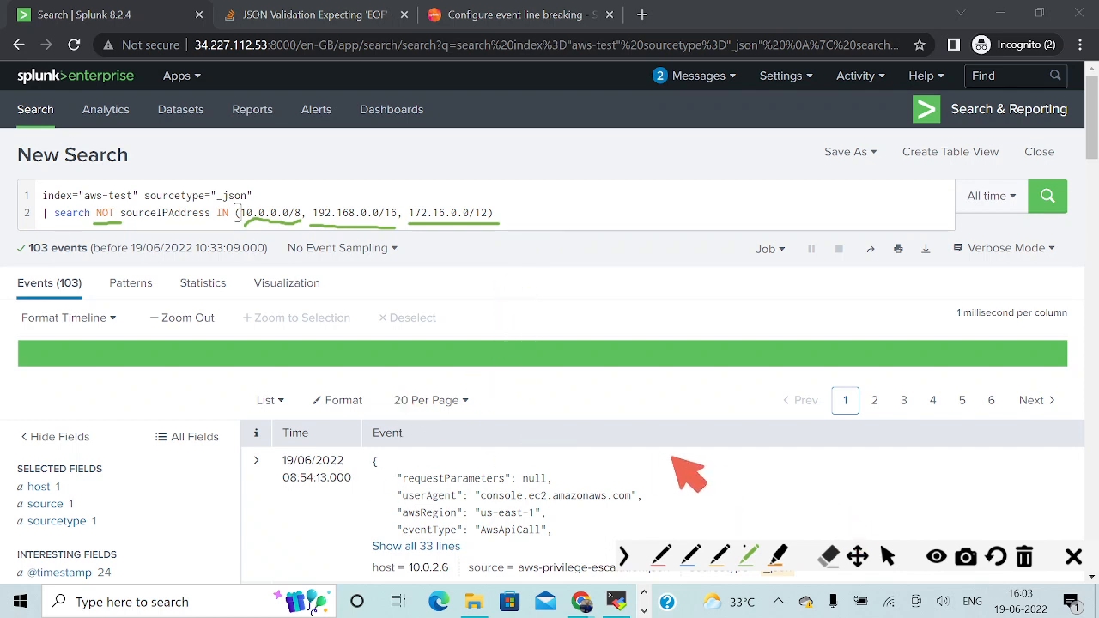
pyautogui.click(887, 558)
pyautogui.click(1024, 558)
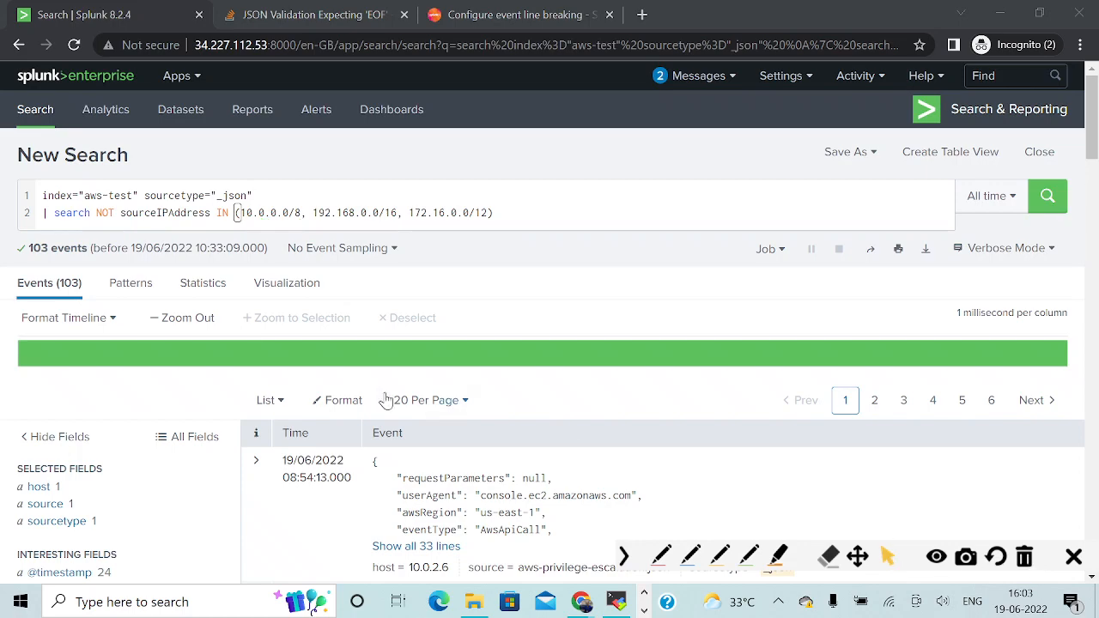
# Open the value list of the sourceIPAddress field and copy the value 1.2.3.4.
pyautogui.scroll(-6, 163, 375)
pyautogui.scroll(-2, 146, 378)
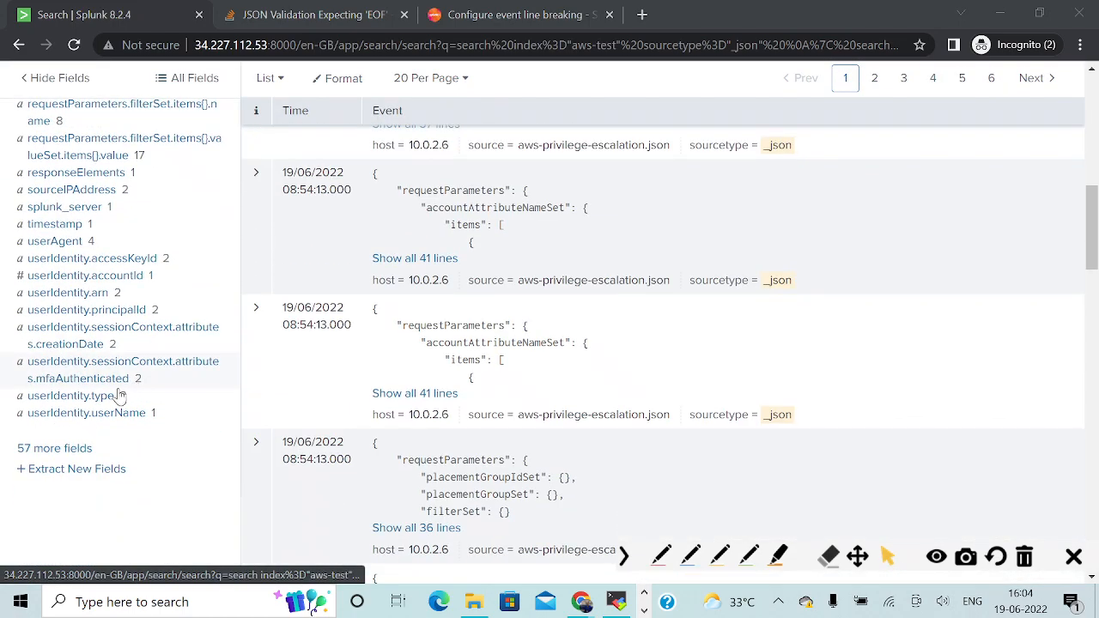
pyautogui.scroll(1, 90, 360)
pyautogui.click(86, 276)
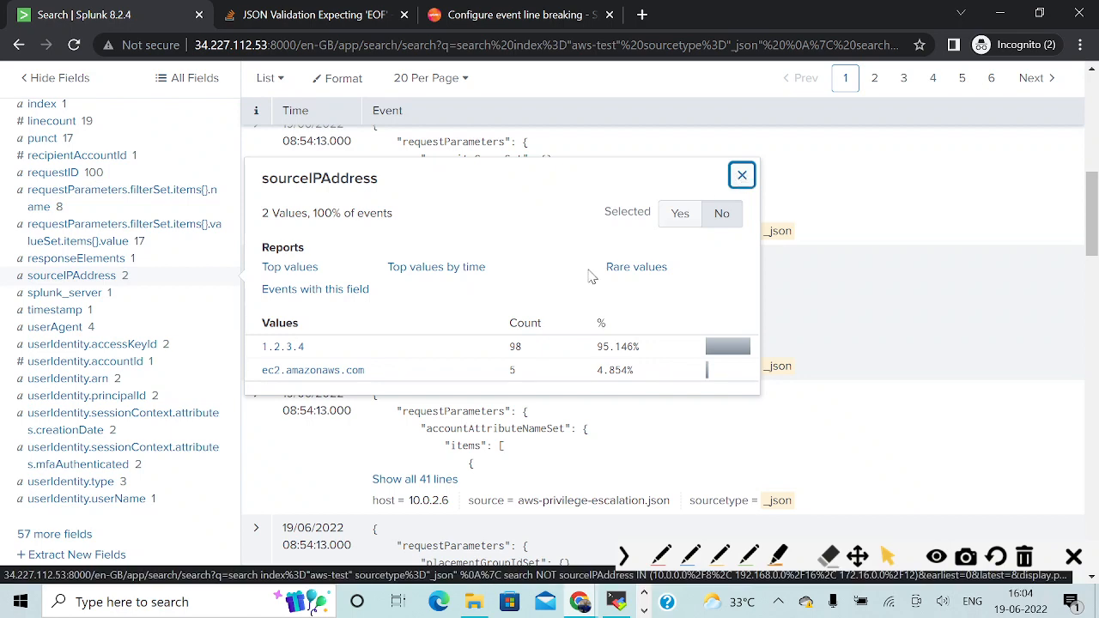
pyautogui.moveTo(316, 351); pyautogui.dragTo(263, 346)
pyautogui.hotkey('ctrl', 'c')
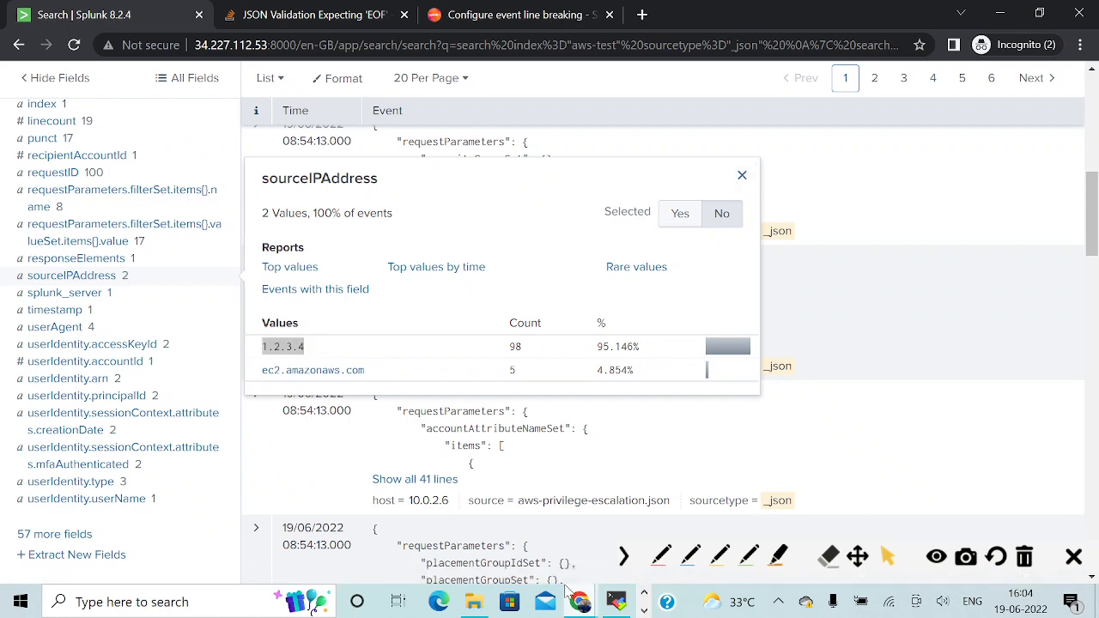
# Switch to the Word document and fill the first empty table row with 1.2.3.4 as Data and 'IP Address' as Remark.
pyautogui.hotkey('alt', 'Tab')
pyautogui.hotkey('alt', 'Tab')
pyautogui.hotkey('alt', 'Tab')
pyautogui.hotkey('alt', 'Tab')
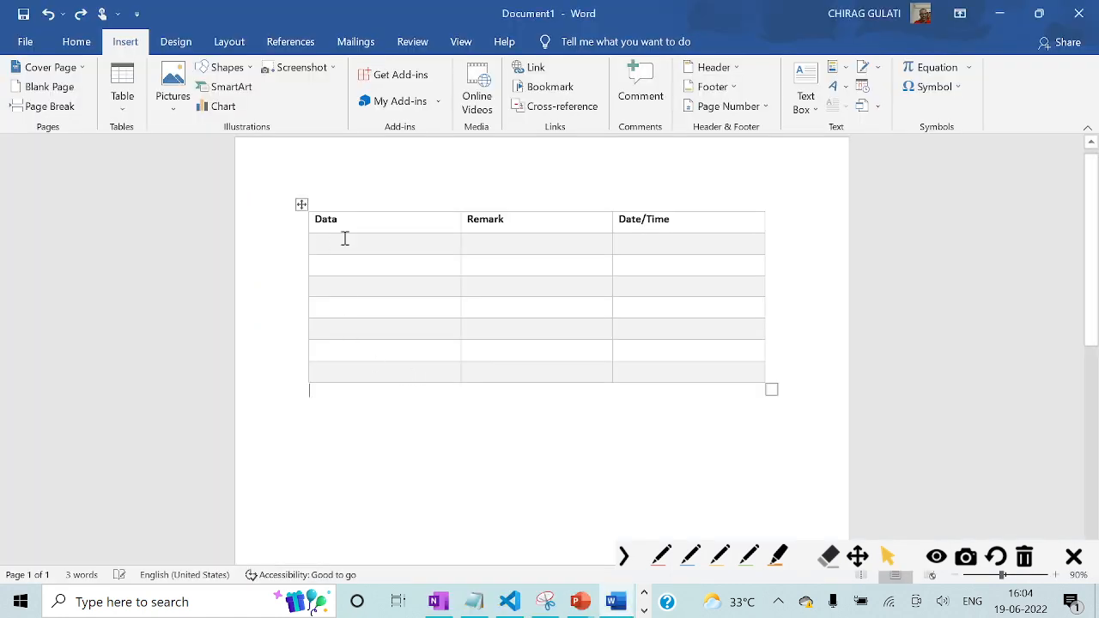
pyautogui.click(345, 238)
pyautogui.hotkey('ctrl', 'v')
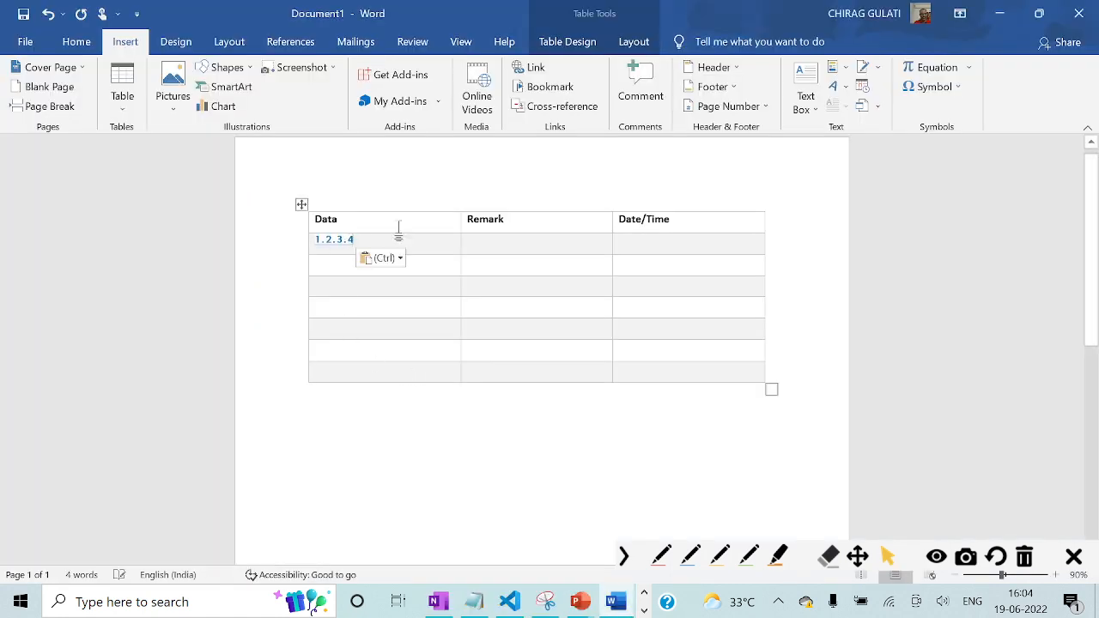
pyautogui.click(522, 245)
pyautogui.write('IP Address')
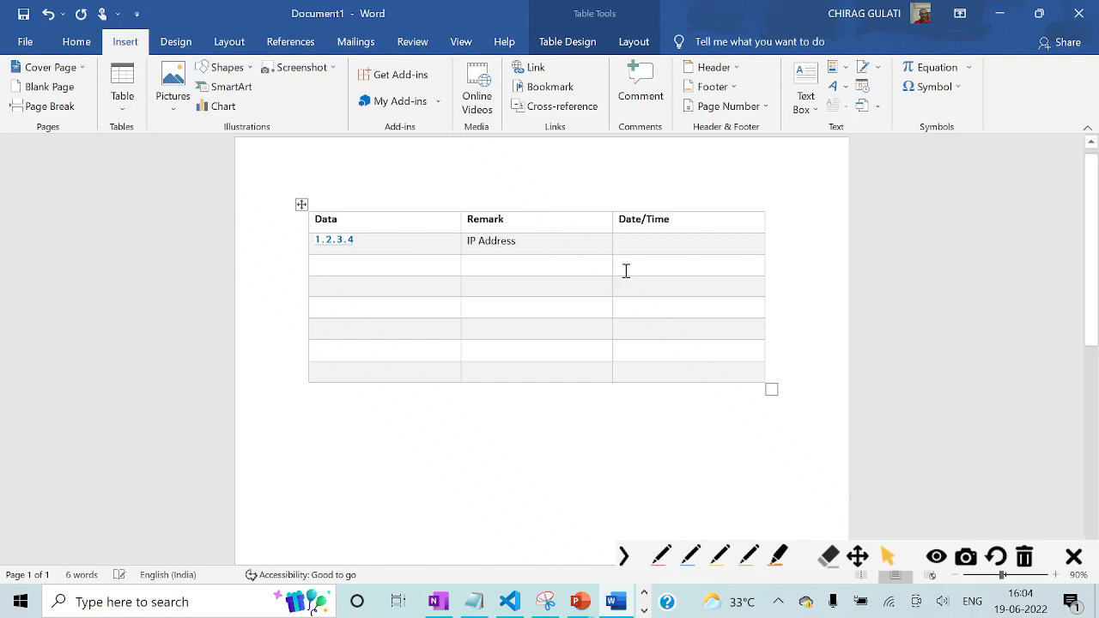
# Switch back to Splunk and close the sourceIPAddress value list.
pyautogui.hotkey('alt', 'Tab')
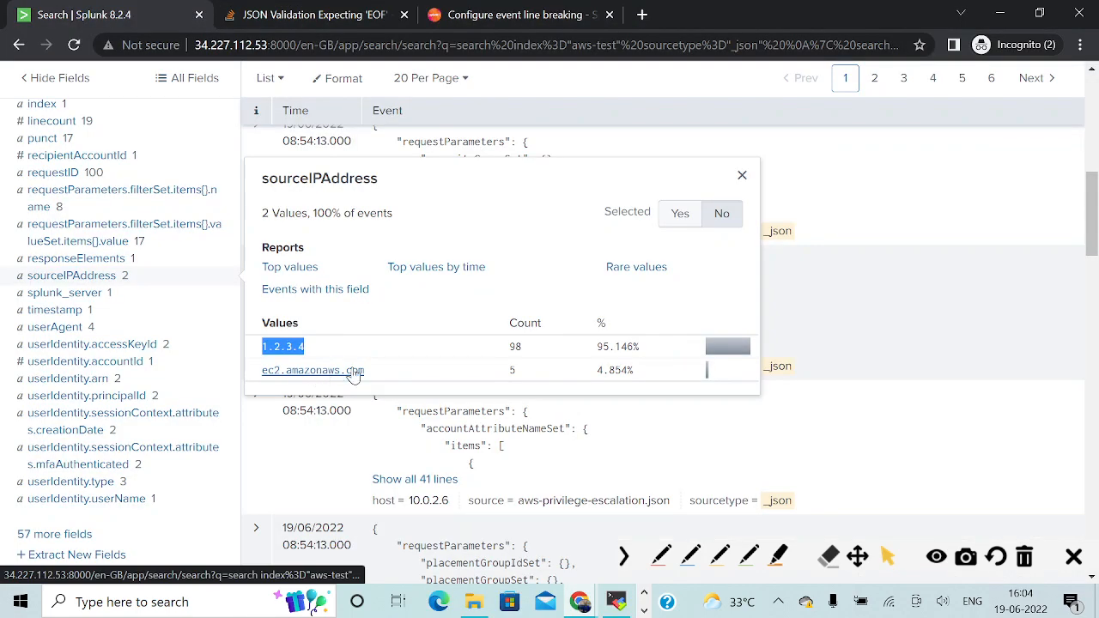
pyautogui.click(741, 176)
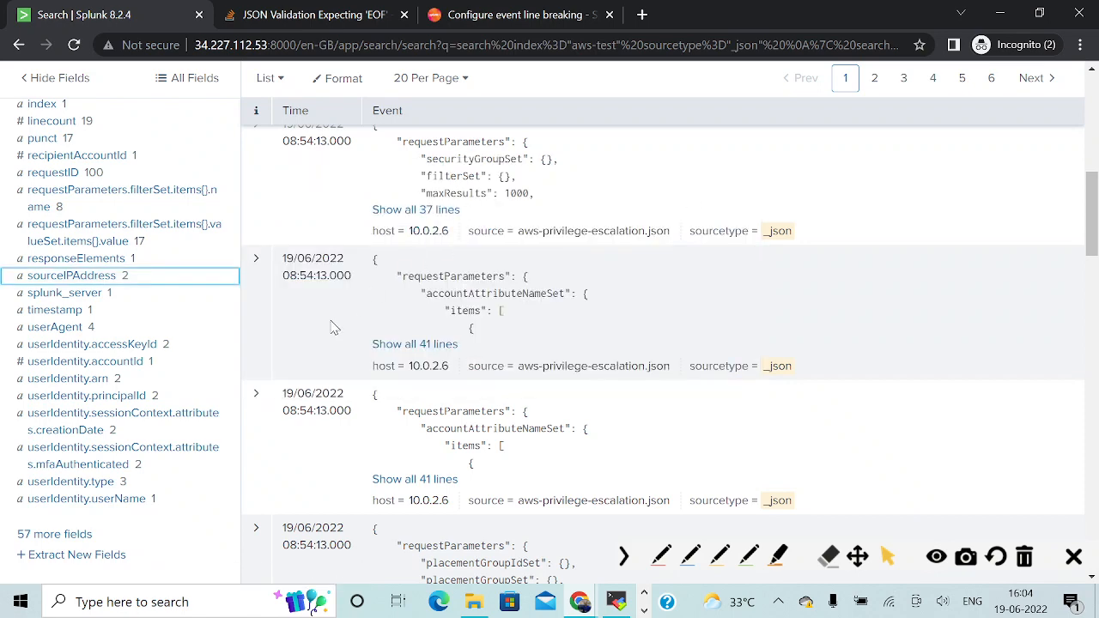
pyautogui.moveTo(1092, 248); pyautogui.dragTo(1092, 142)
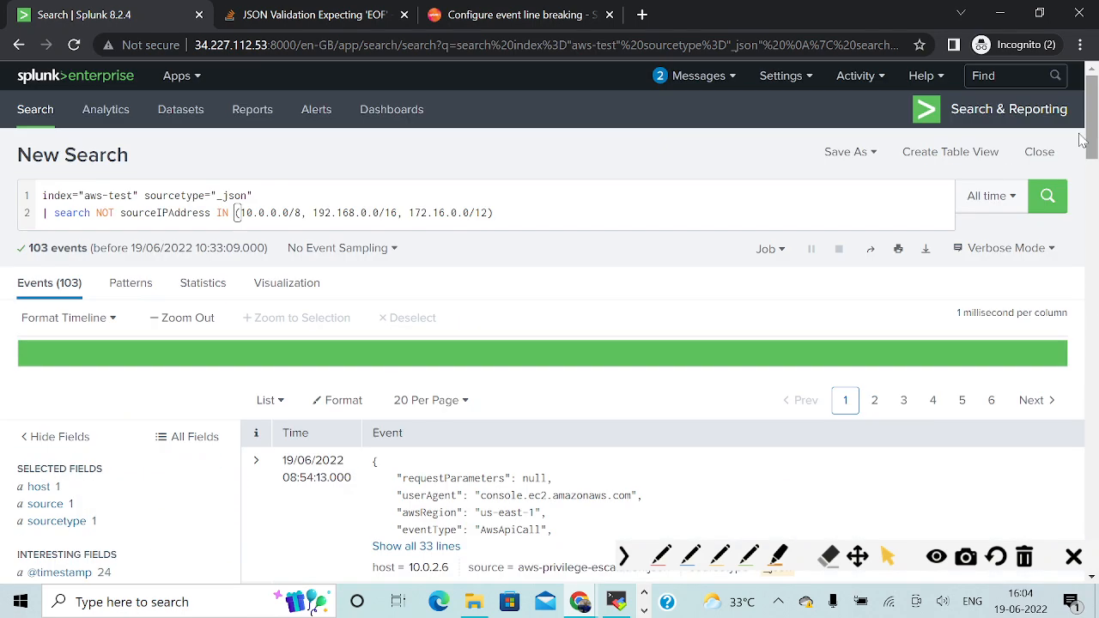
# Switch to OneNote and copy the stats query under the heading 'Activities performed by this sourceIP'.
pyautogui.hotkey('alt', 'Tab')
pyautogui.hotkey('alt', 'Tab')
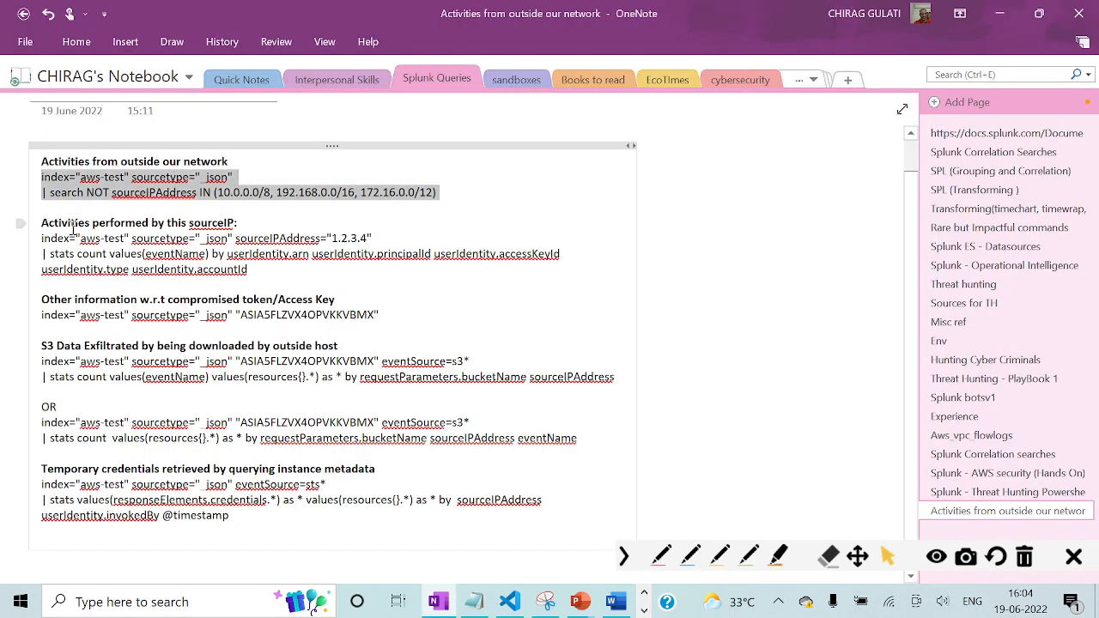
pyautogui.moveTo(38, 224); pyautogui.dragTo(235, 222)
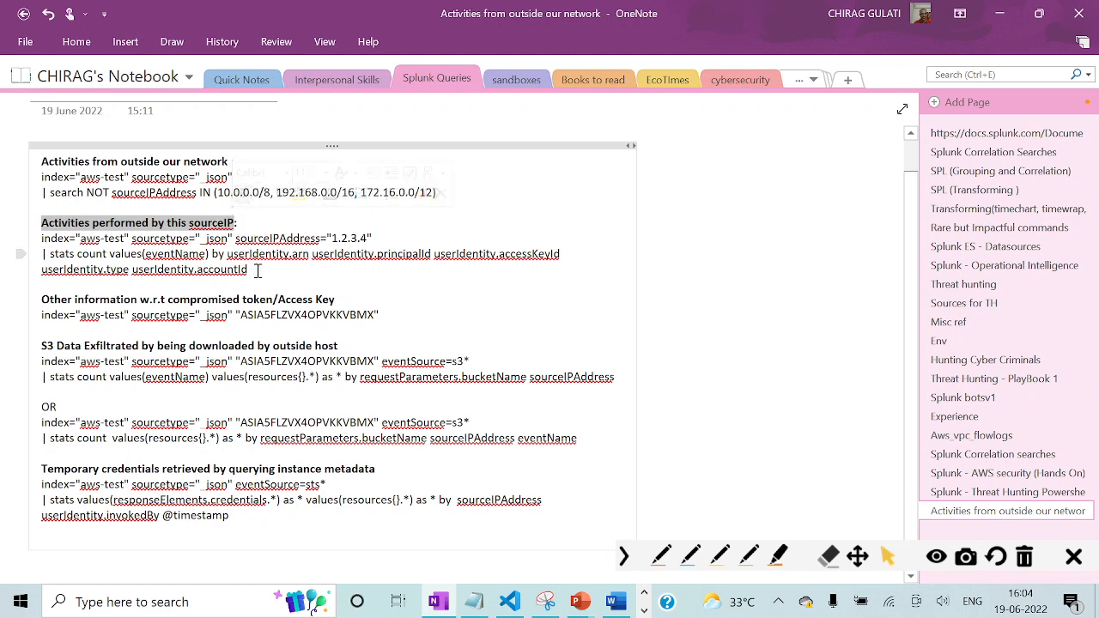
pyautogui.moveTo(257, 271); pyautogui.dragTo(41, 239)
pyautogui.hotkey('ctrl', 'c')
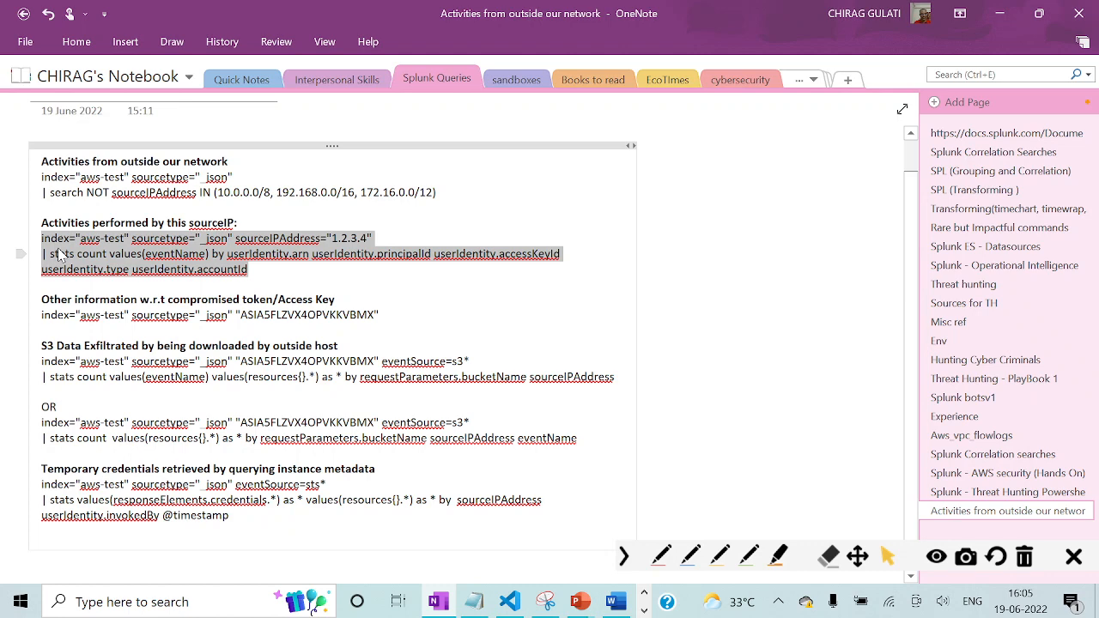
# Switch to Splunk, replace the search with the copied query that counts eventName values by userIdentity fields for sourceIPAddress 1.2.3.4, and run it.
pyautogui.hotkey('alt', 'Tab')
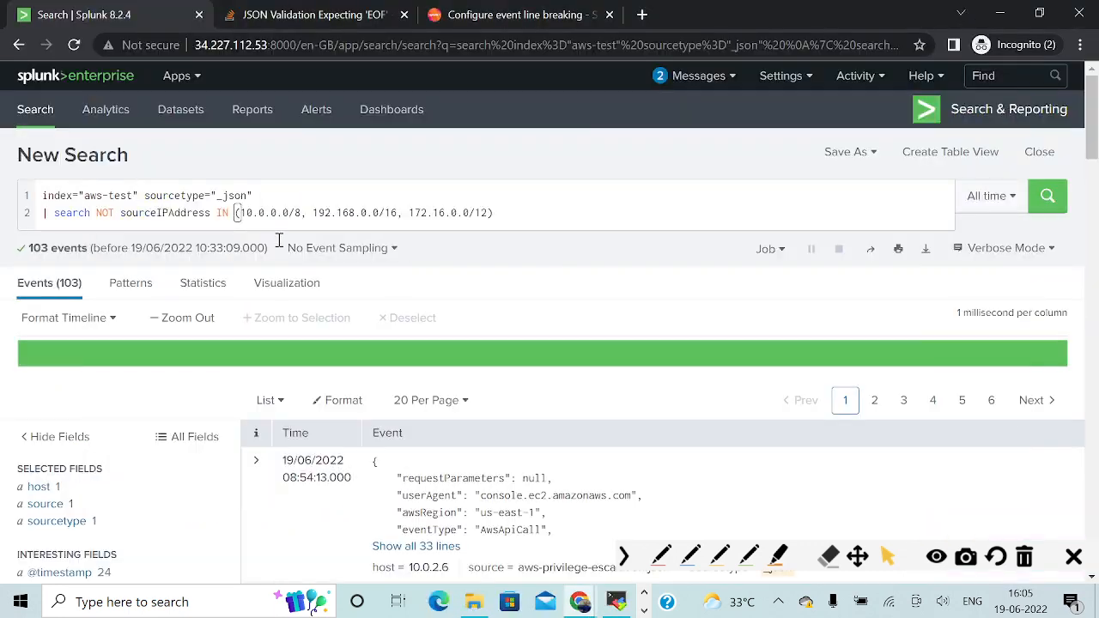
pyautogui.click(278, 209)
pyautogui.hotkey('ctrl', 'a')
pyautogui.hotkey('ctrl', 'v')
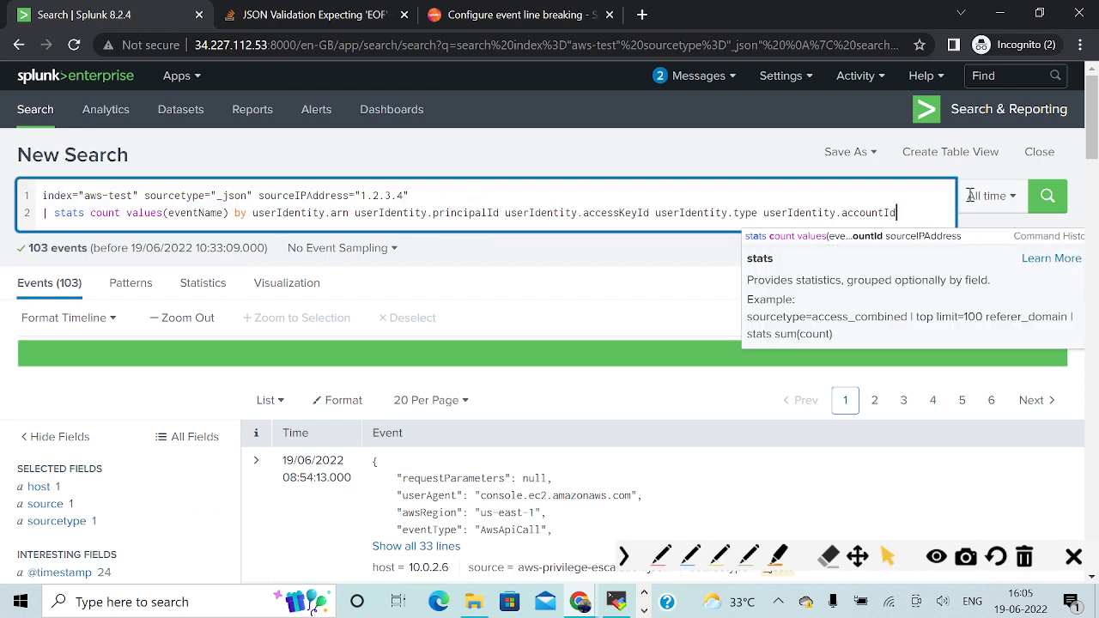
pyautogui.click(1047, 196)
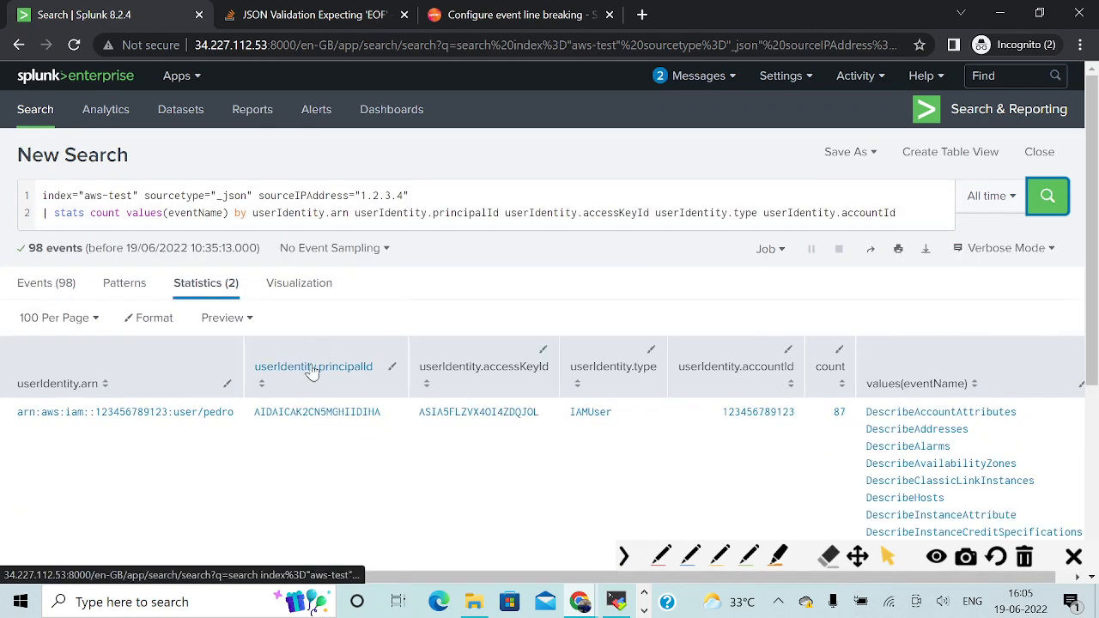
# Examine the statistics rows for the user identities, access keys and event names tied to source IP 1.2.3.4.
pyautogui.scroll(-2, 311, 369)
pyautogui.scroll(2, 311, 369)
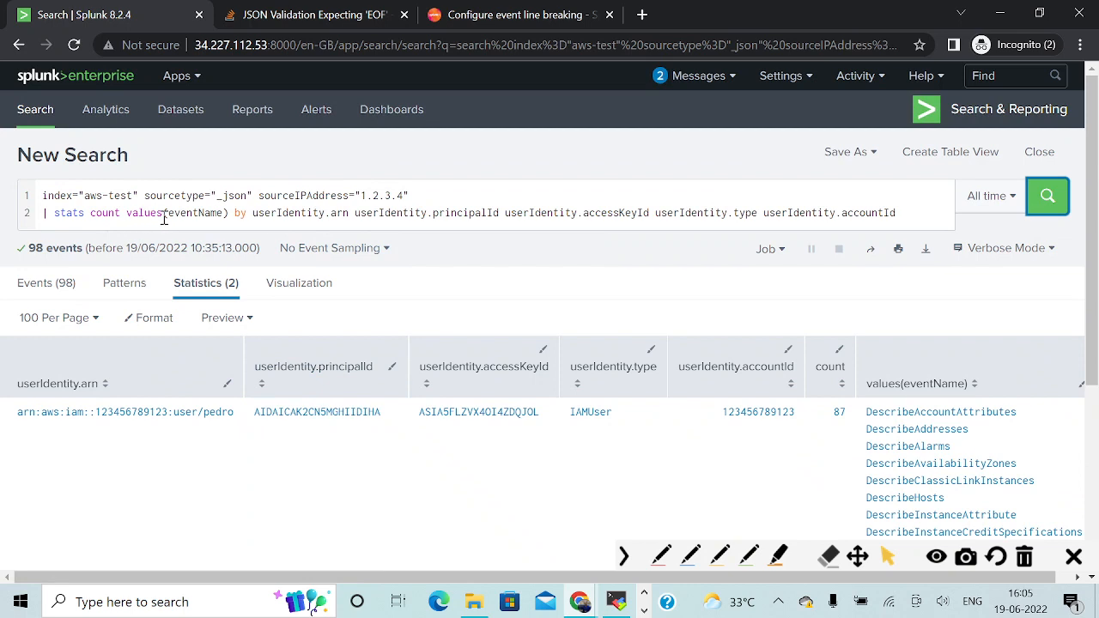
pyautogui.click(748, 556)
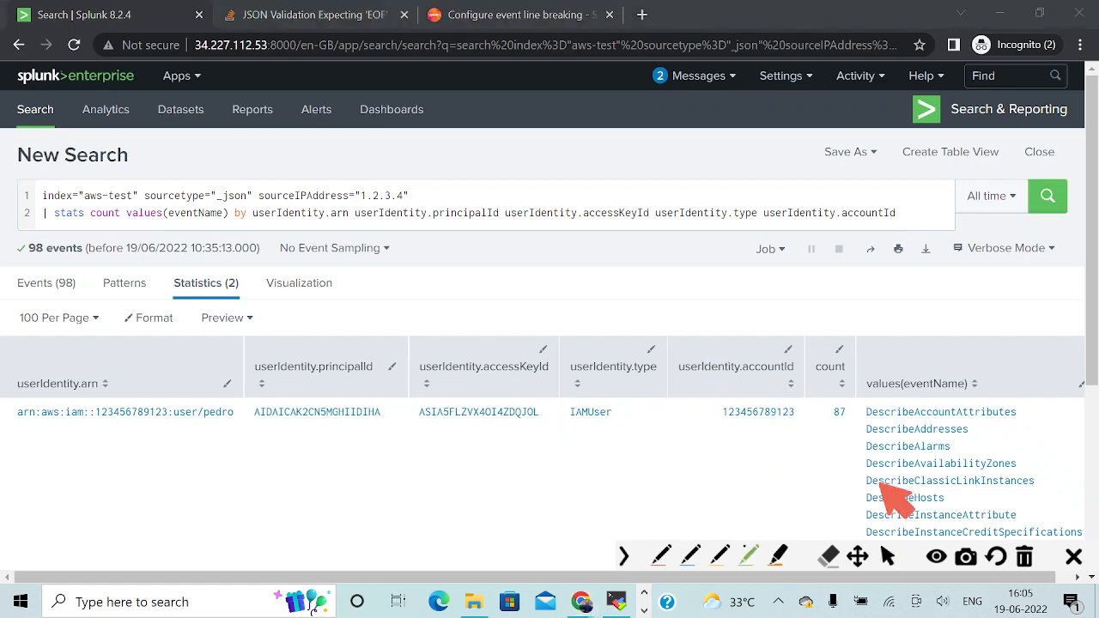
pyautogui.click(887, 556)
pyautogui.scroll(-3, 730, 442)
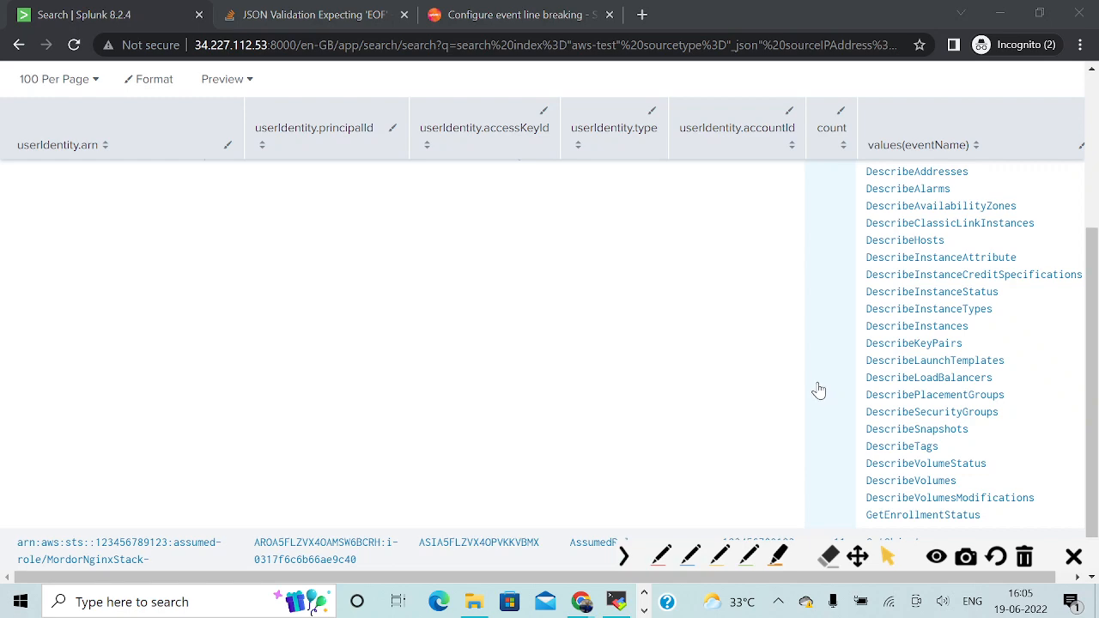
pyautogui.scroll(-1, 826, 393)
pyautogui.scroll(5, 824, 393)
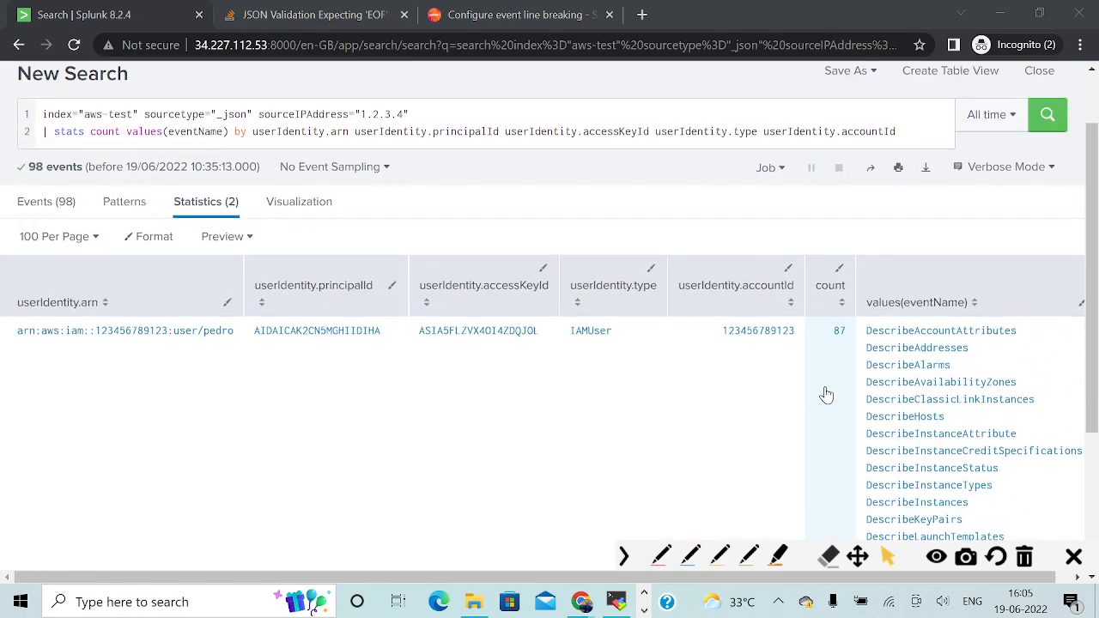
pyautogui.scroll(-3, 892, 219)
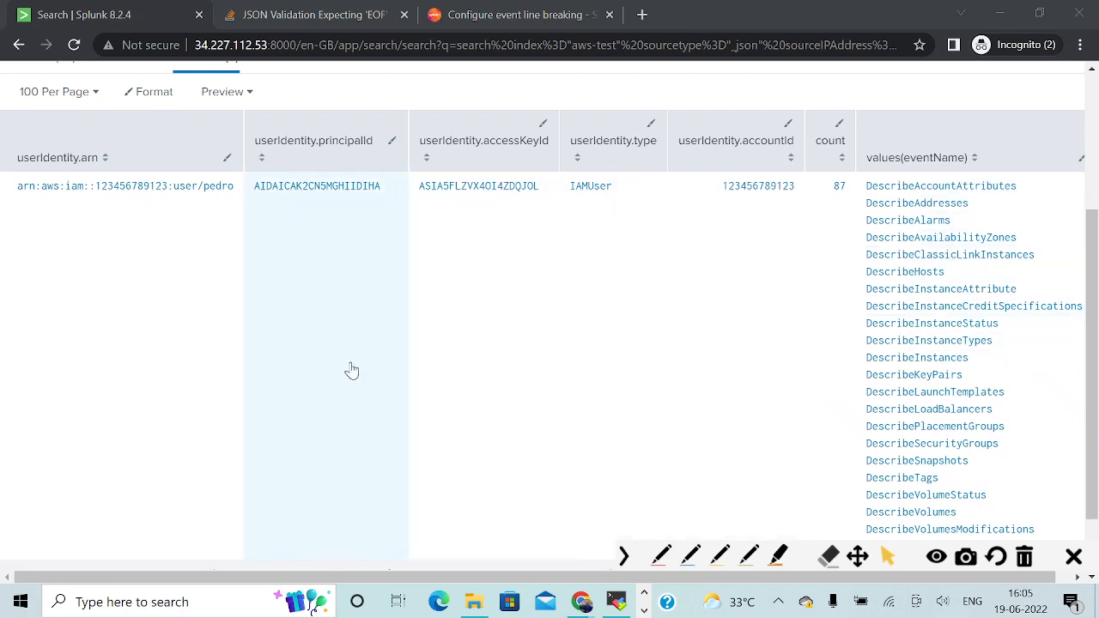
# Copy the IAM user's ARN from the Splunk statistics into the Data cell below 1.2.3.4 in the Word table.
pyautogui.scroll(1, 258, 343)
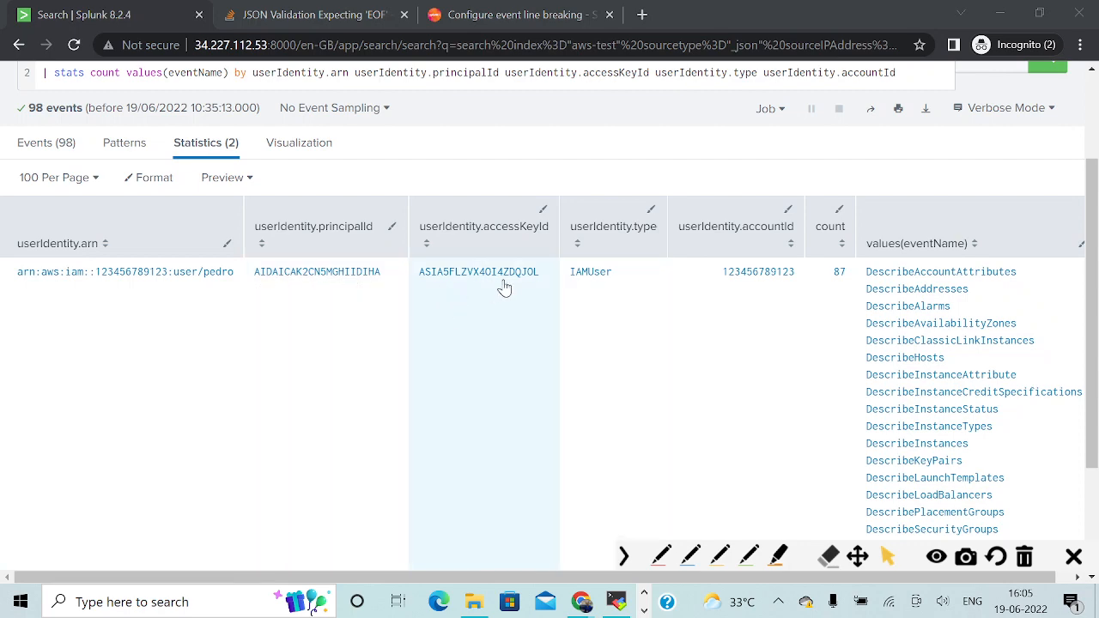
pyautogui.scroll(-3, 337, 381)
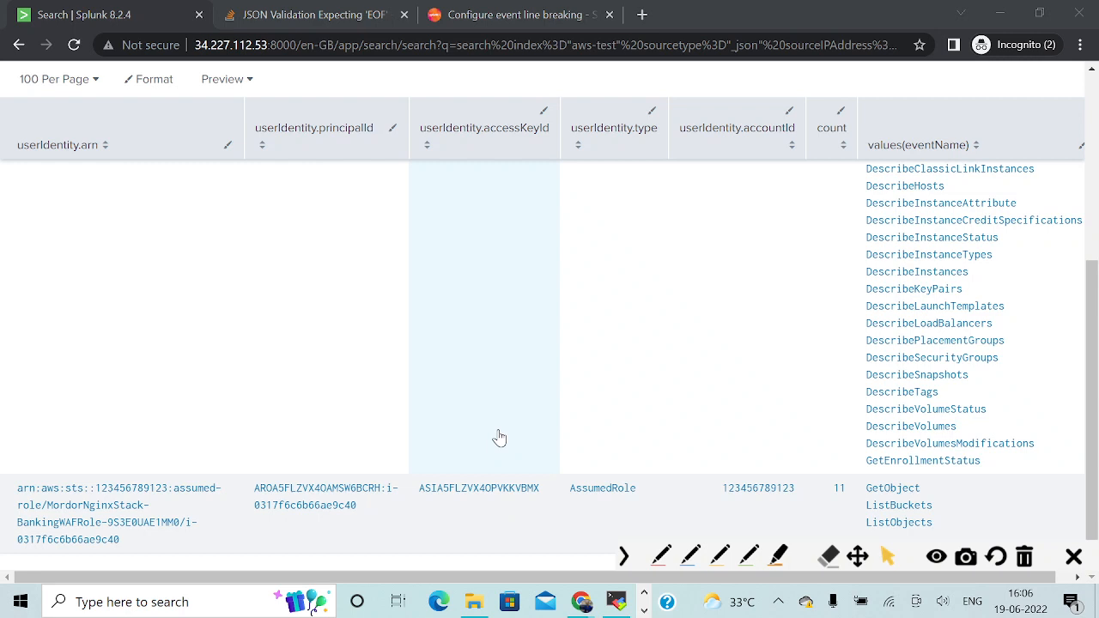
pyautogui.scroll(2, 498, 438)
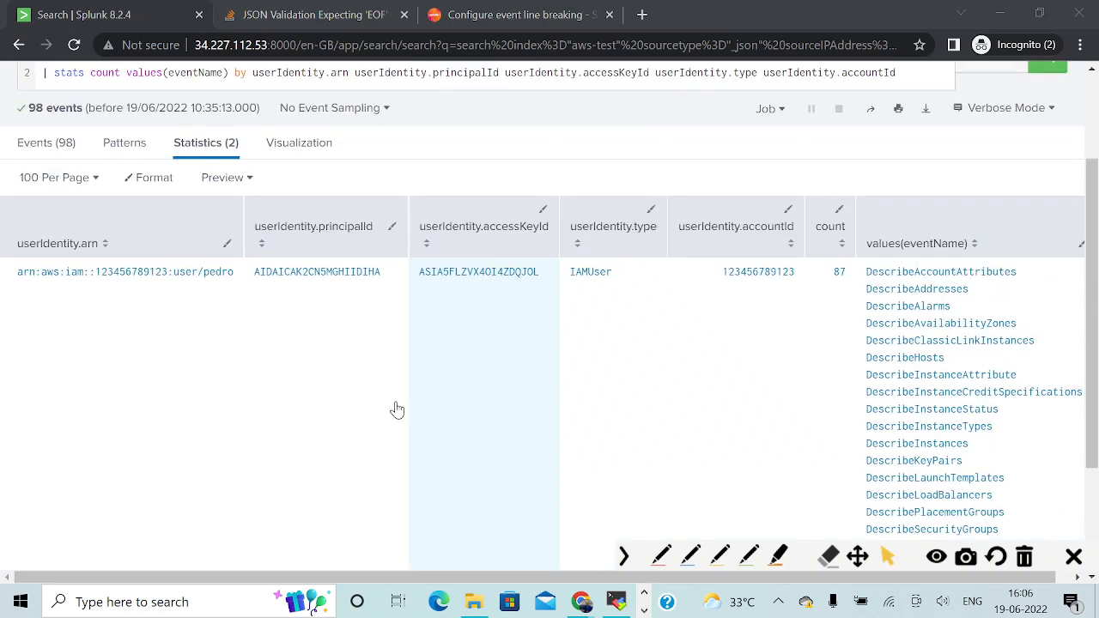
pyautogui.moveTo(15, 290); pyautogui.dragTo(233, 283)
pyautogui.hotkey('ctrl', 'c')
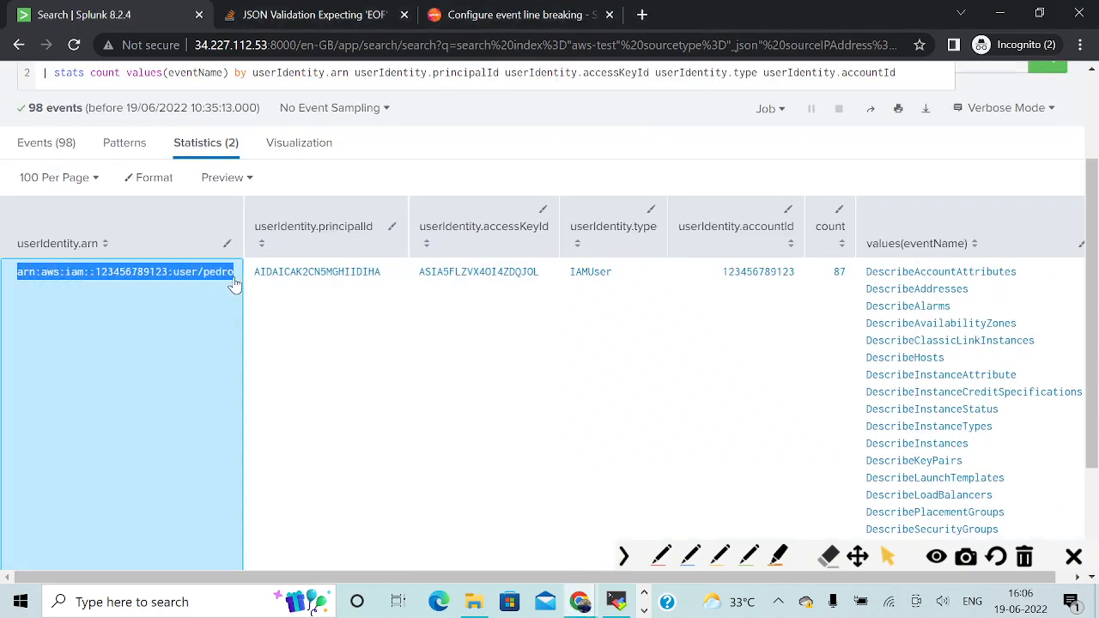
pyautogui.hotkey('alt', 'Tab')
pyautogui.press('Tab')
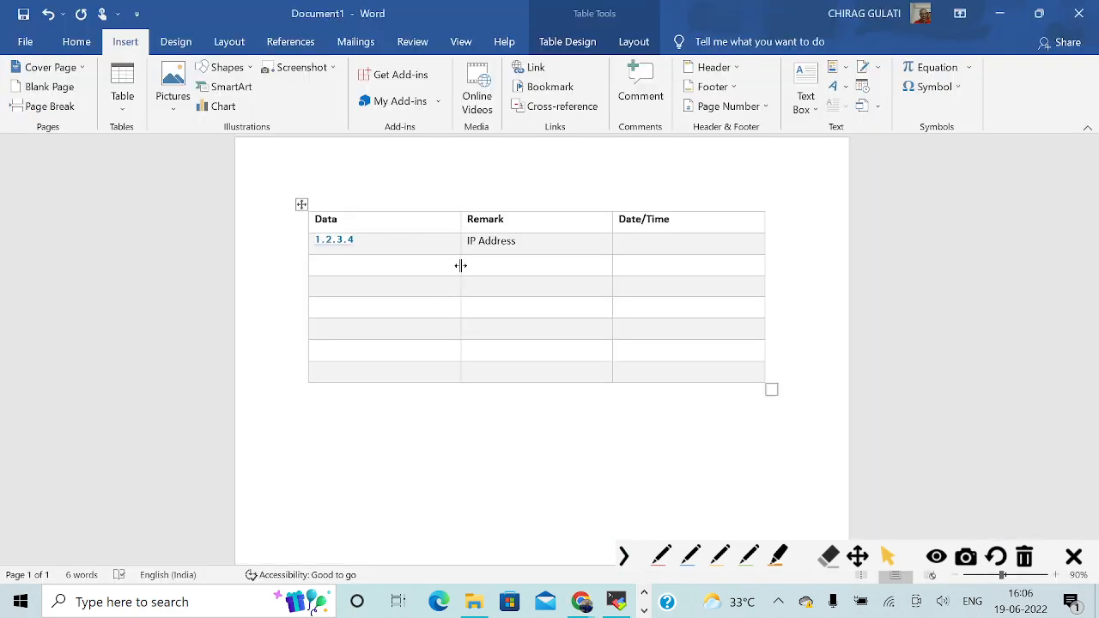
pyautogui.click(341, 269)
pyautogui.hotkey('ctrl', 'v')
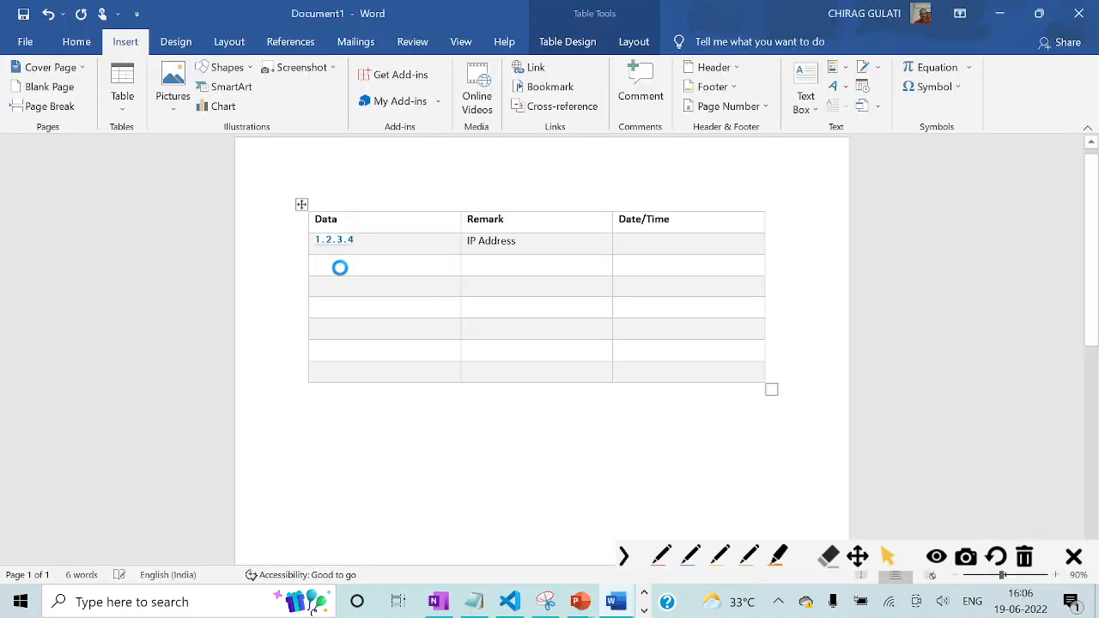
# Copy the assumed-role ARN from the second Splunk statistics row into the next empty Data cell of the Word table.
pyautogui.hotkey('alt', 'Tab')
pyautogui.scroll(-2, 122, 387)
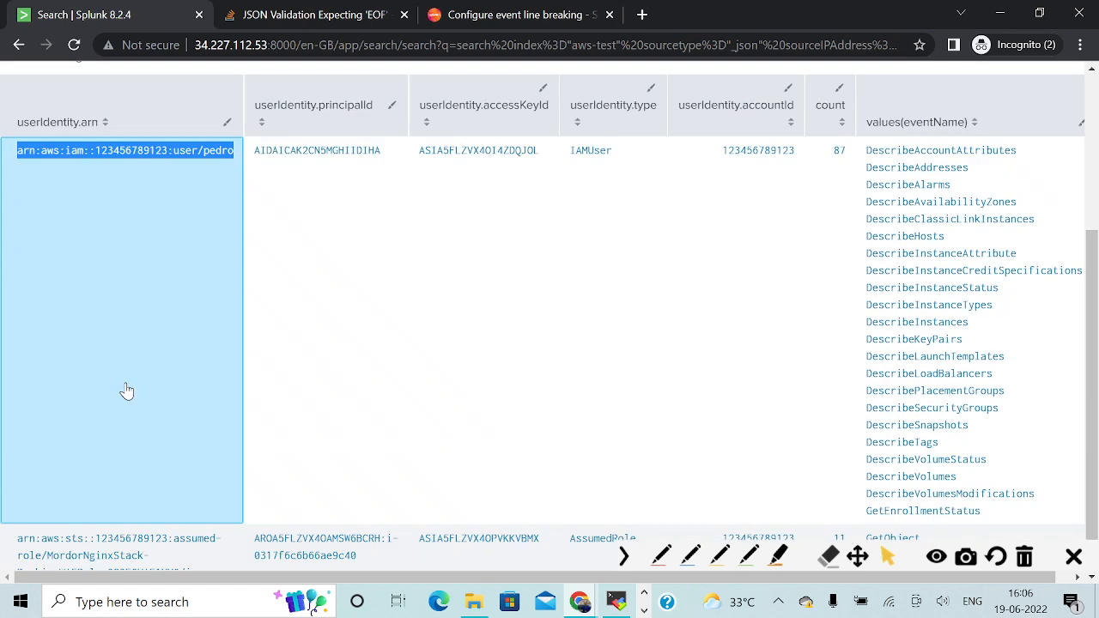
pyautogui.moveTo(130, 551); pyautogui.dragTo(17, 501)
pyautogui.hotkey('ctrl', 'c')
pyautogui.hotkey('alt', 'Tab')
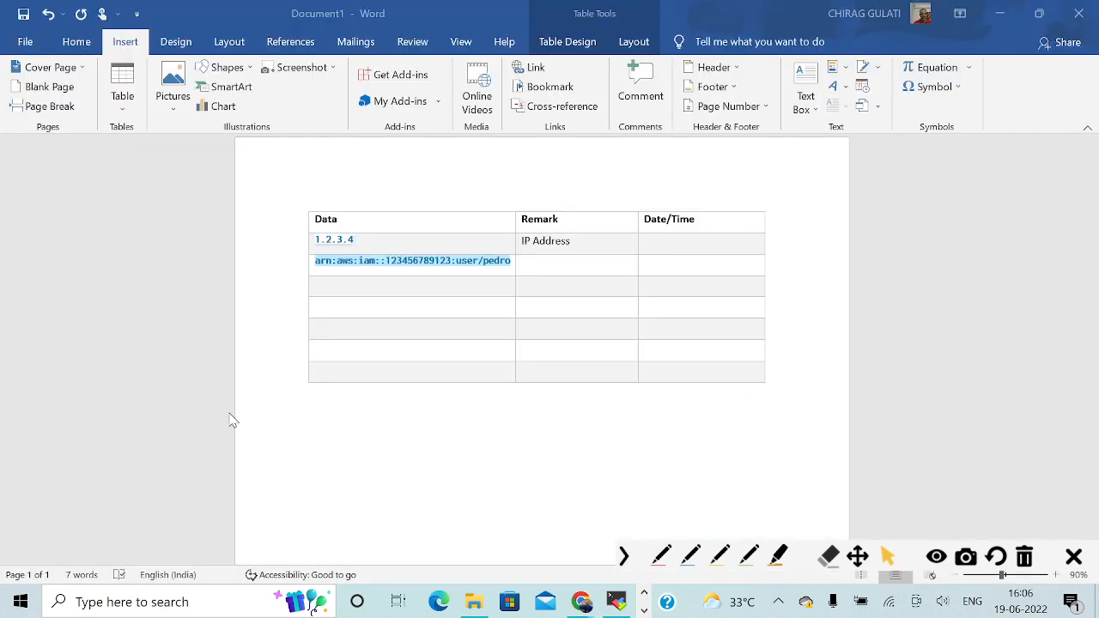
pyautogui.click(343, 283)
pyautogui.hotkey('ctrl', 'v')
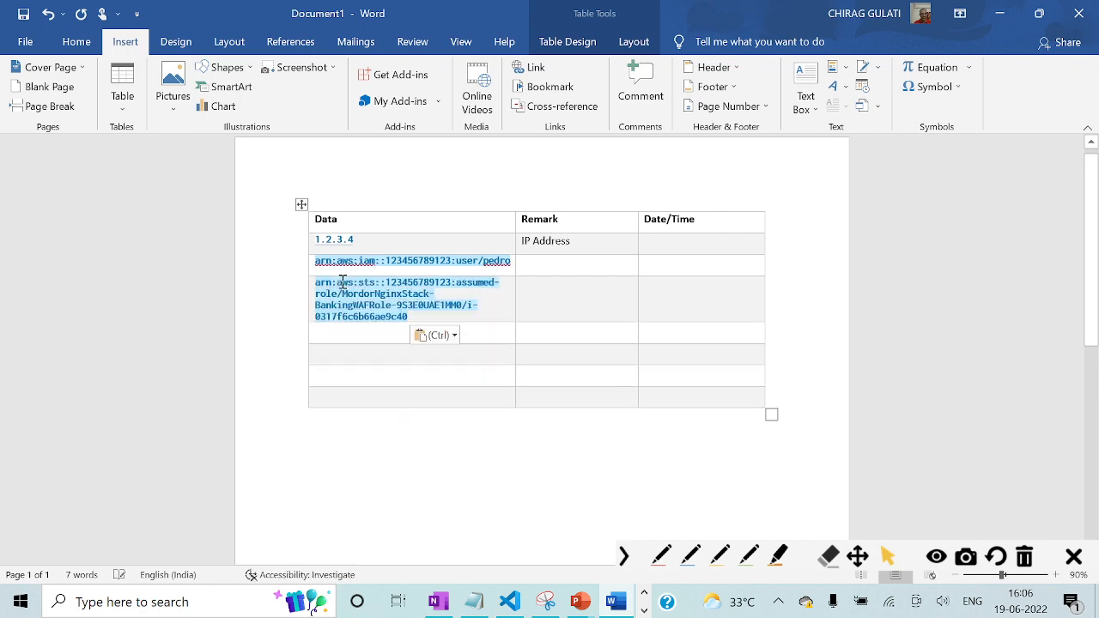
# Copy the IAMUser row's access key ID from Splunk into the Data cell below the assumed-role ARN in Word.
pyautogui.hotkey('alt', 'Tab')
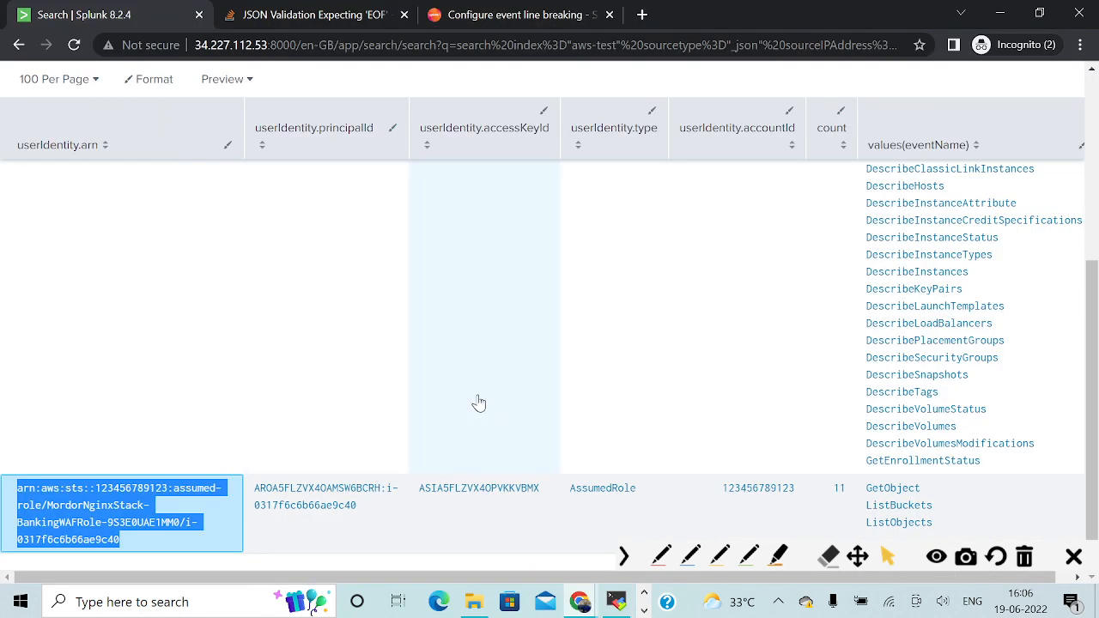
pyautogui.scroll(1, 476, 403)
pyautogui.scroll(1, 478, 403)
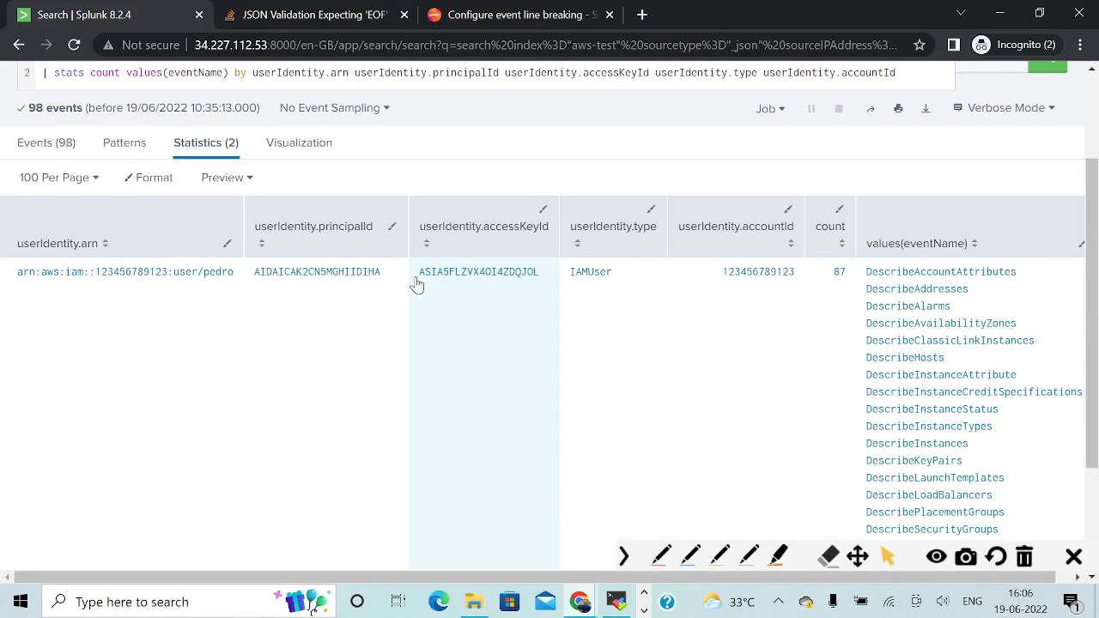
pyautogui.moveTo(415, 273); pyautogui.dragTo(544, 276)
pyautogui.hotkey('ctrl', 'c')
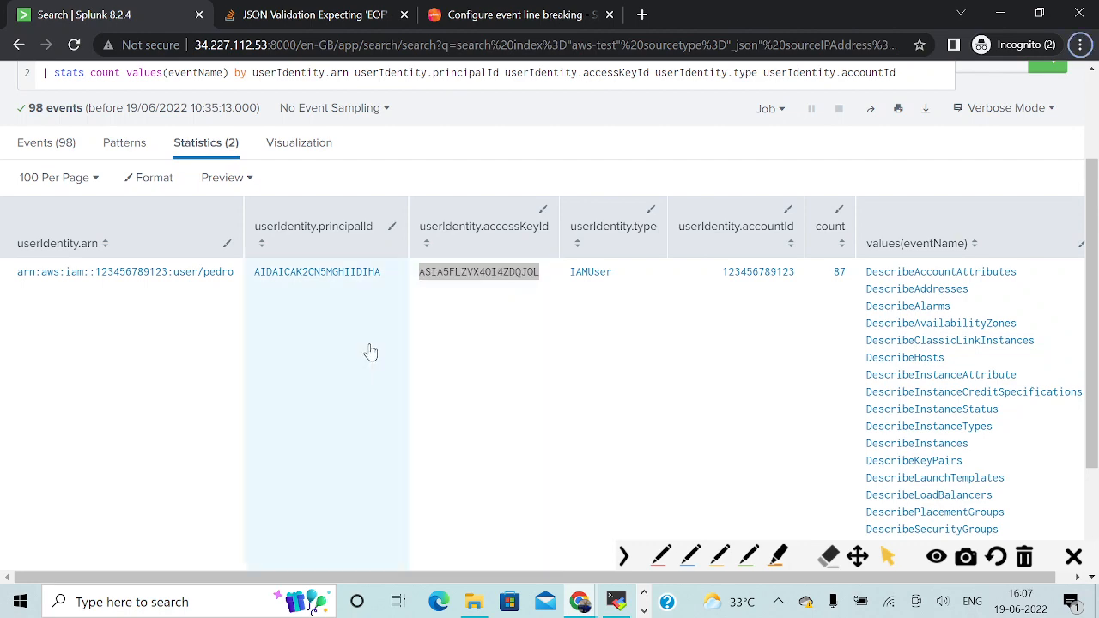
pyautogui.hotkey('alt', 'Tab')
pyautogui.click(350, 333)
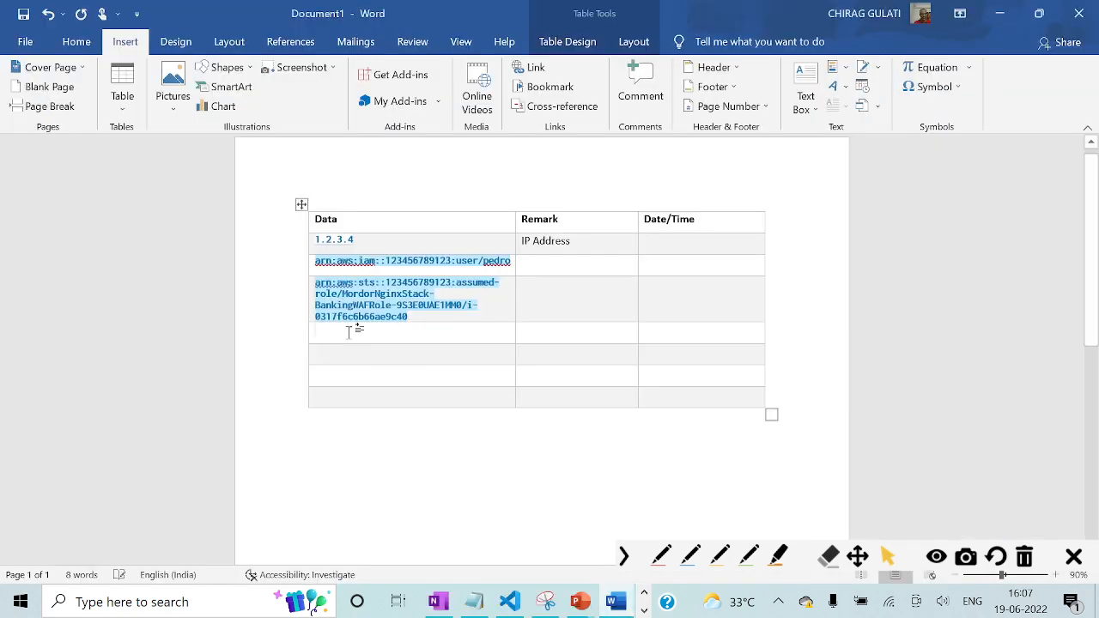
pyautogui.hotkey('ctrl', 'v')
# Copy the AssumedRole row's access key ID from Splunk into the next empty Data cell of the Word table.
pyautogui.hotkey('alt', 'Tab')
pyautogui.scroll(-3, 449, 399)
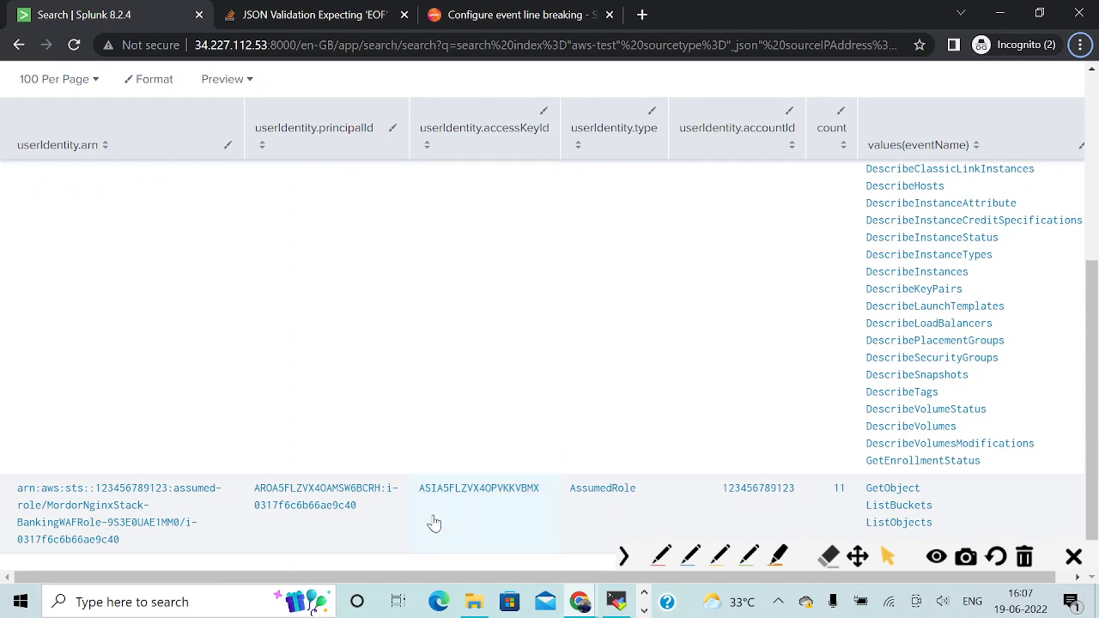
pyautogui.moveTo(421, 506); pyautogui.dragTo(540, 502)
pyautogui.hotkey('ctrl', 'c')
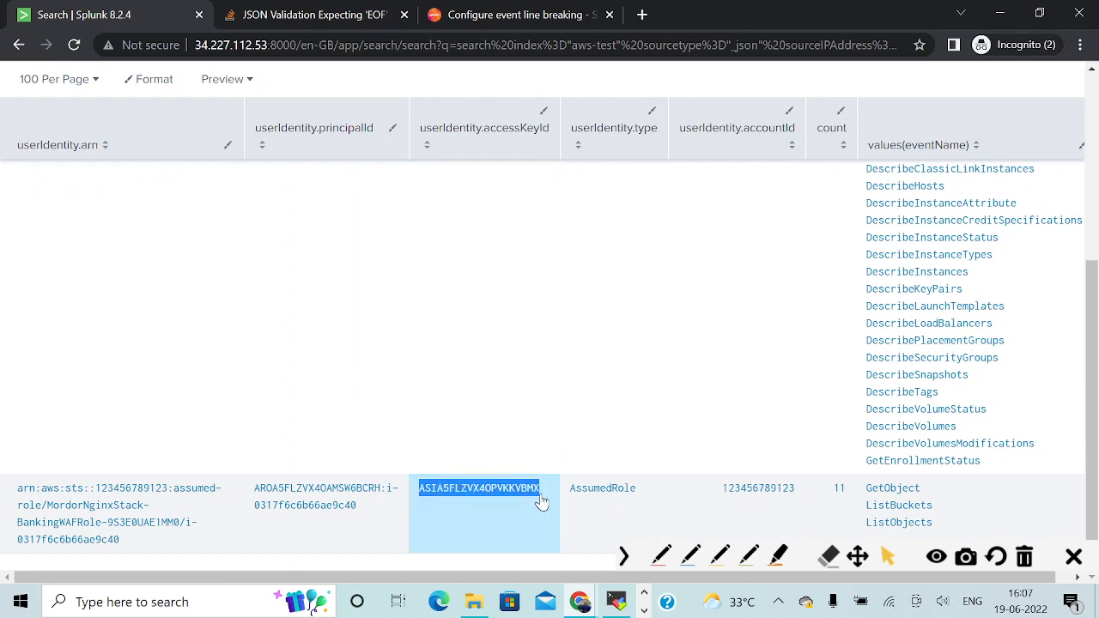
pyautogui.hotkey('alt', 'Tab')
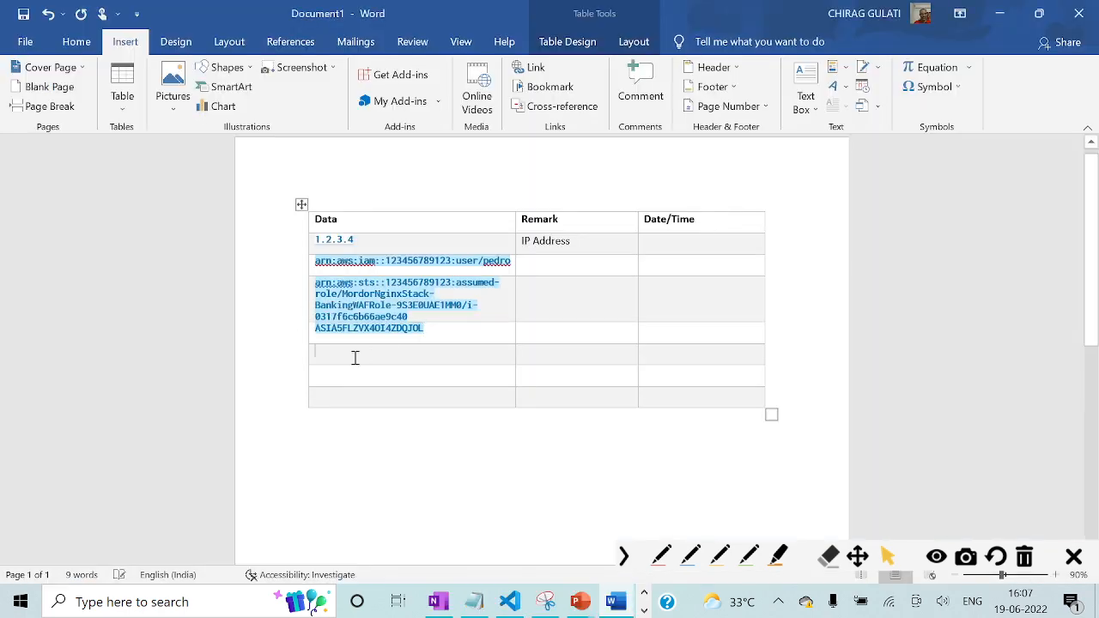
pyautogui.hotkey('ctrl', 'v')
# Check the prepared queries in OneNote against the current Splunk search and the access key in its AssumedRole row.
pyautogui.hotkey('alt', 'Tab')
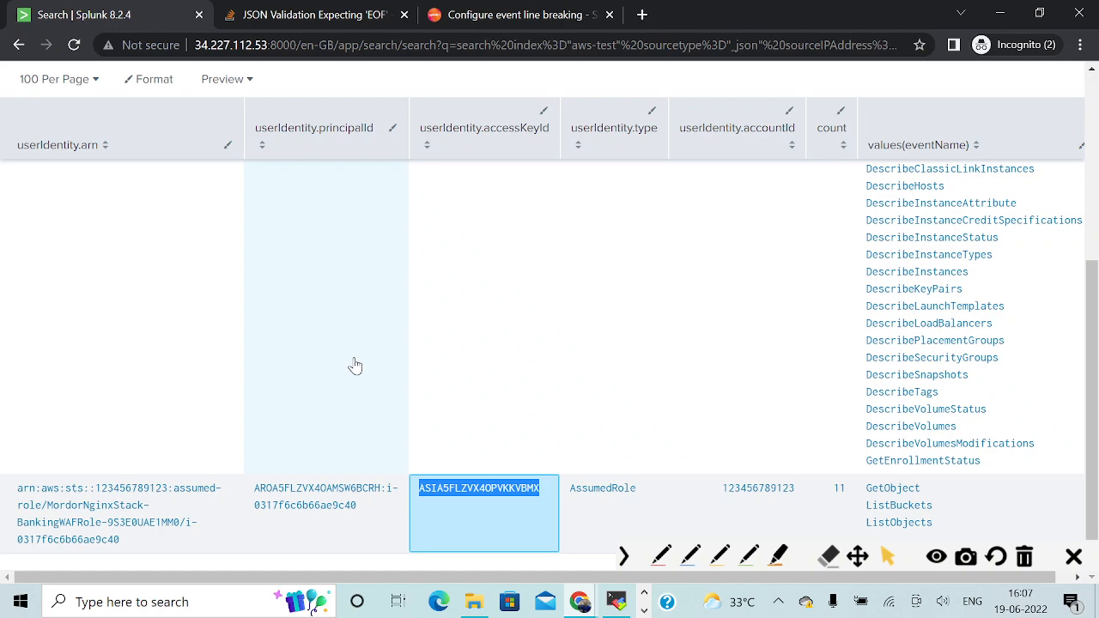
pyautogui.moveTo(1091, 274); pyautogui.dragTo(1090, 75)
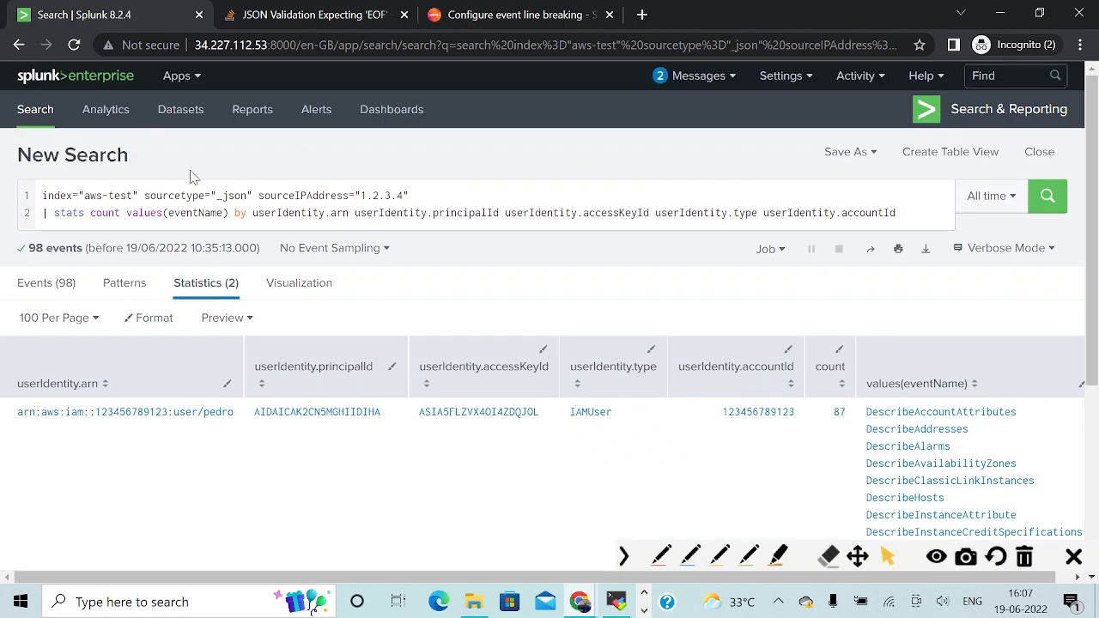
pyautogui.hotkey('alt', 'Tab')
pyautogui.hotkey('alt', 'Tab')
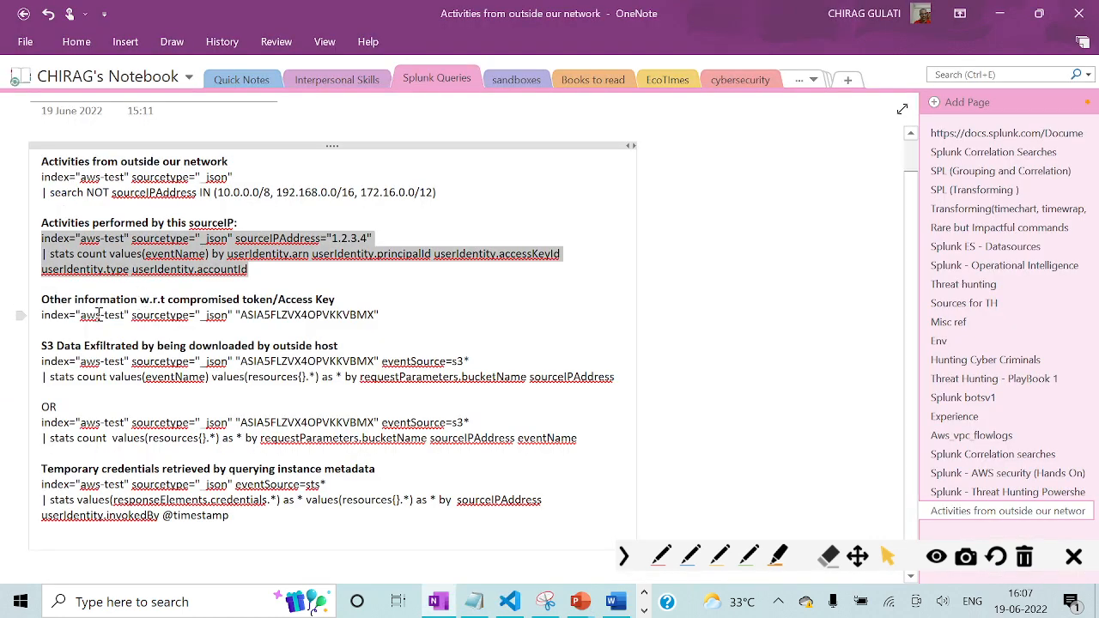
pyautogui.hotkey('alt', 'Tab')
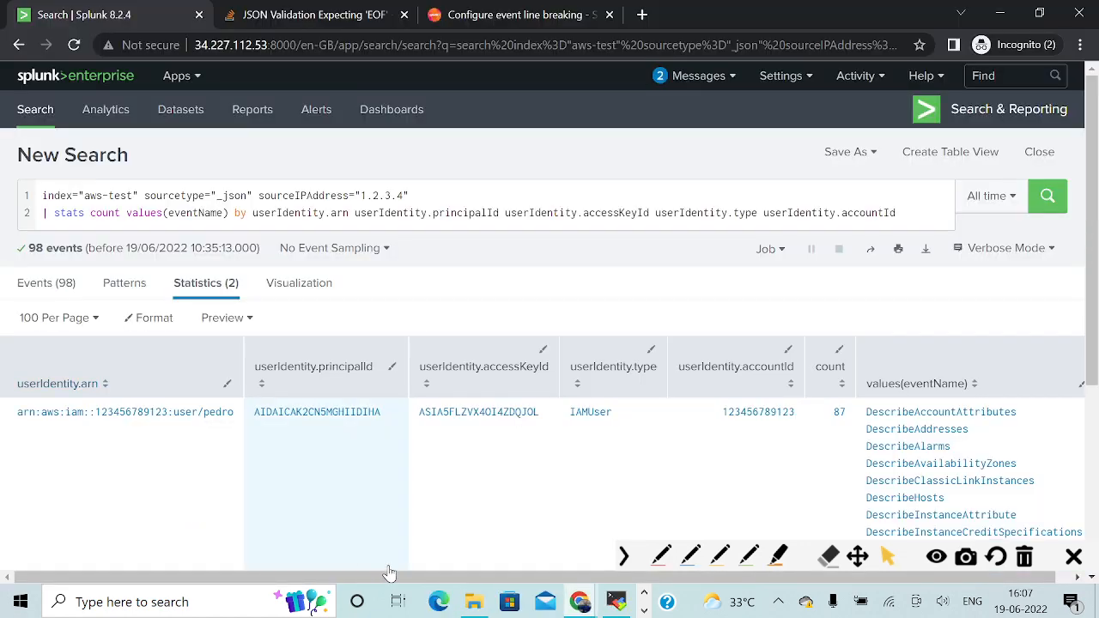
pyautogui.scroll(-4, 395, 474)
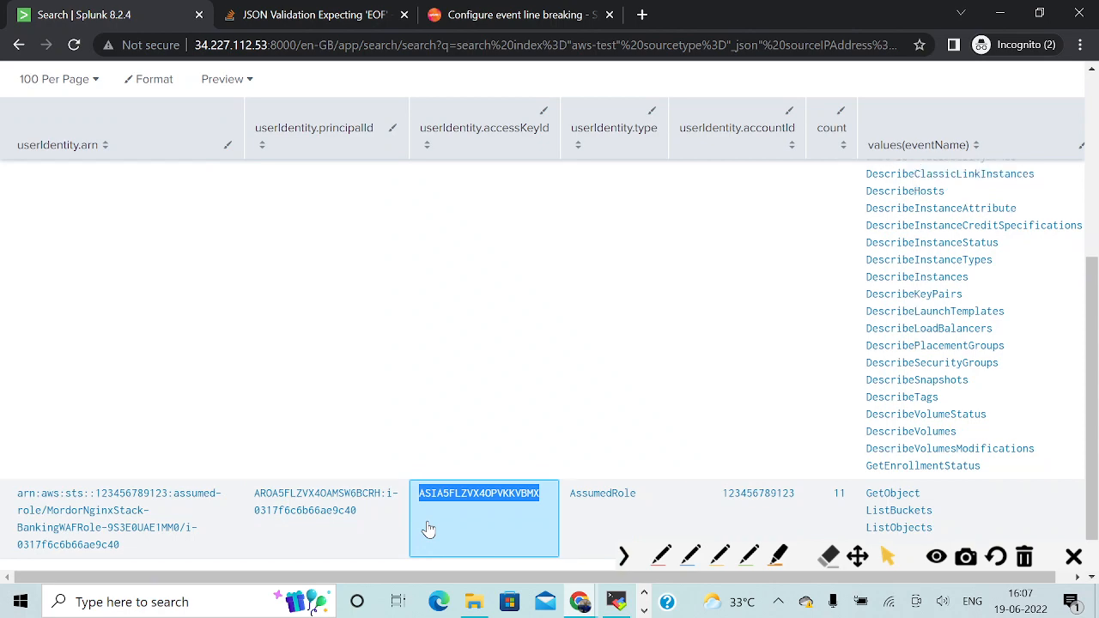
# Add sourceIPAddress to the grouping fields at the end of the stats command and run the search.
pyautogui.scroll(5, 434, 507)
pyautogui.click(915, 209)
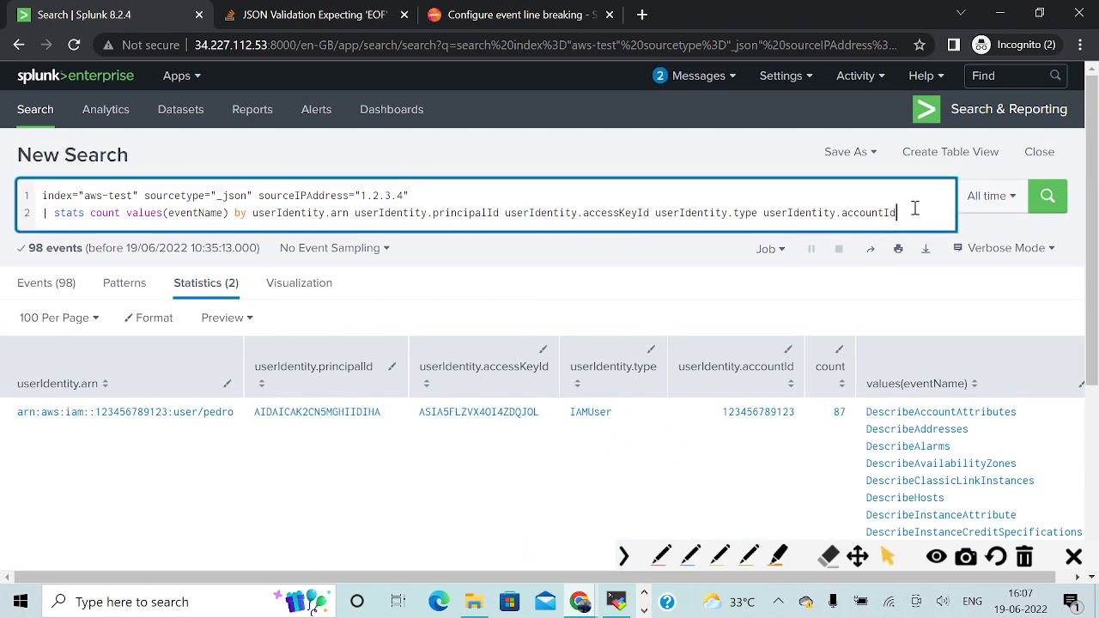
pyautogui.write('sourceIP')
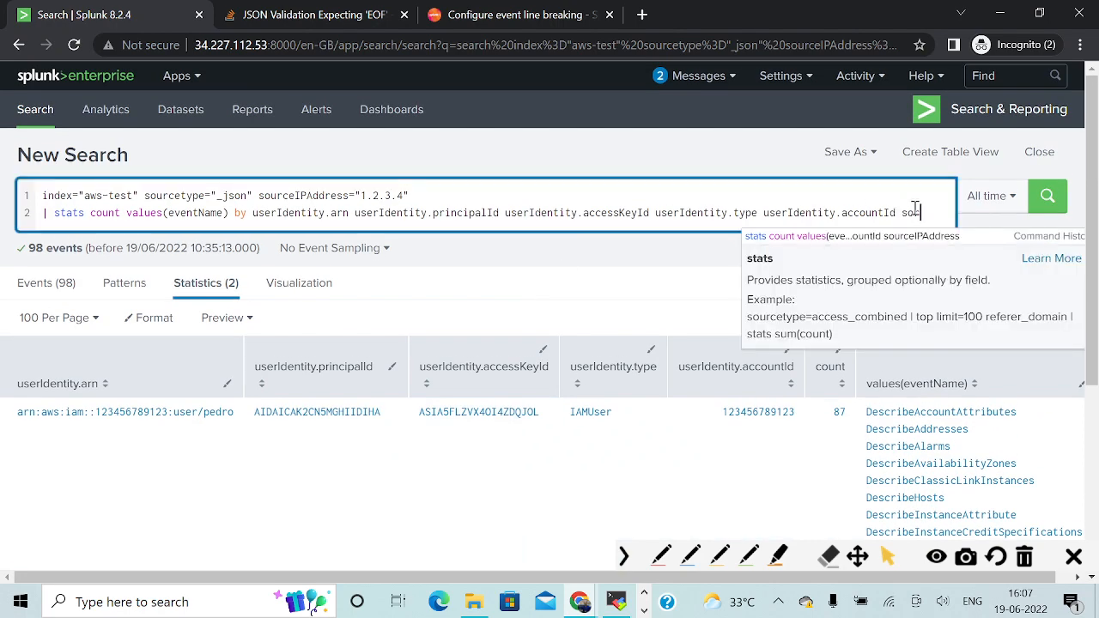
pyautogui.write('Address')
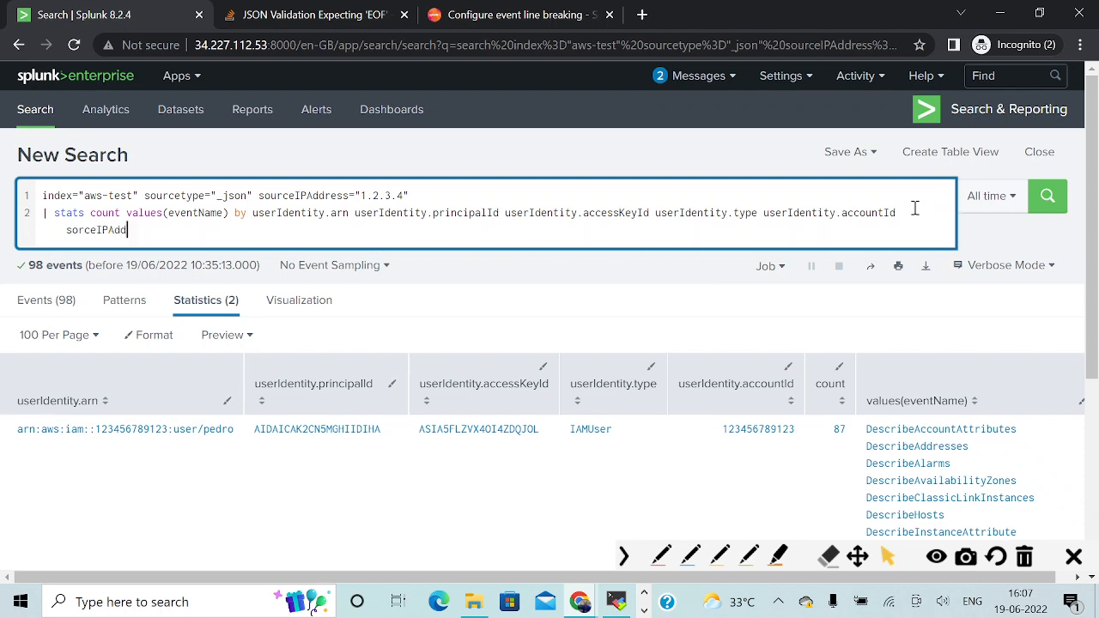
pyautogui.press('Return')
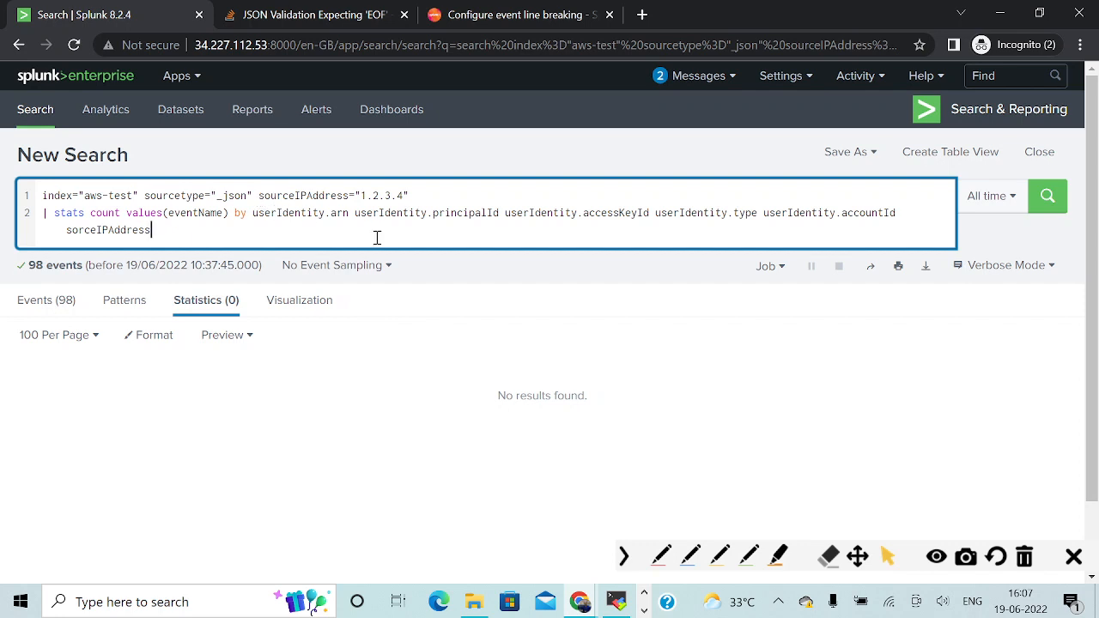
pyautogui.click(79, 232)
pyautogui.write('u')
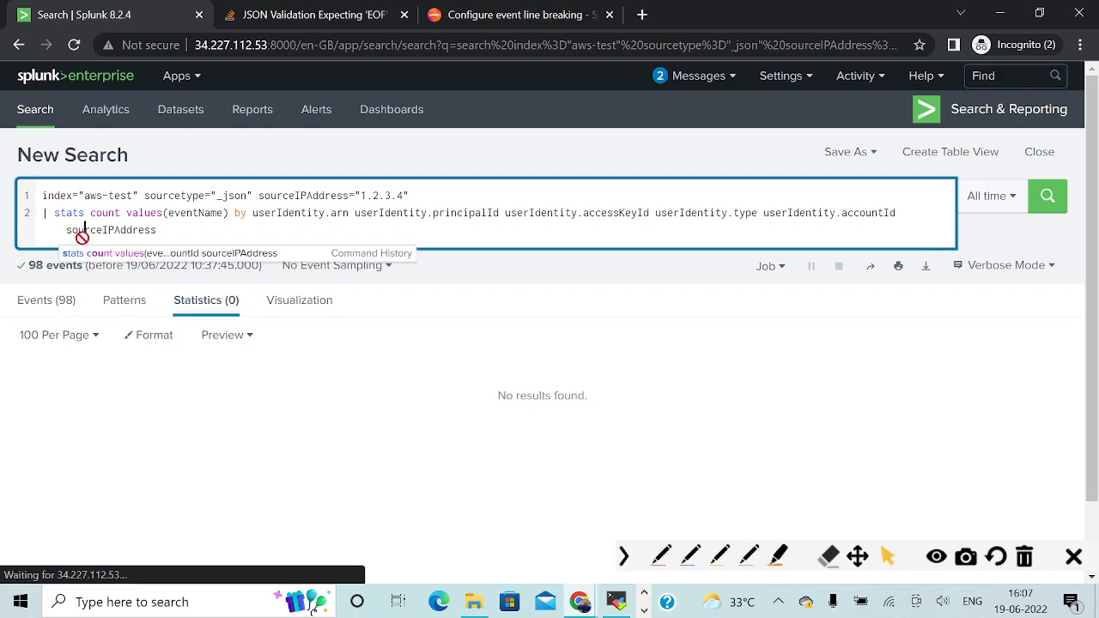
pyautogui.press('Return')
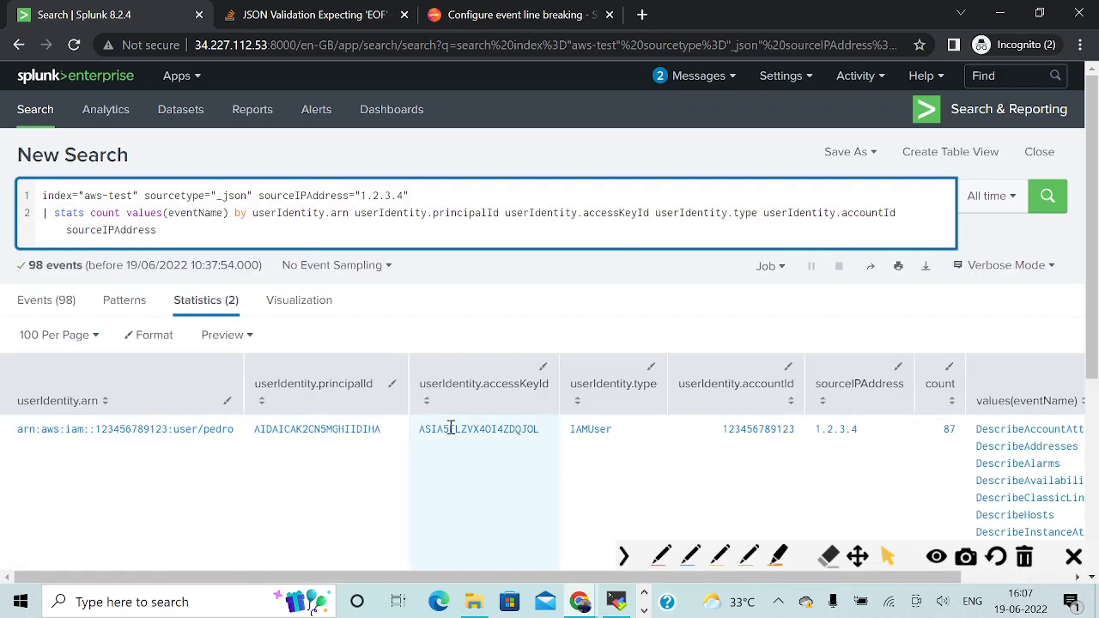
# Mark the AssumedRole row's ARN, source IP and access key with blue pen strokes, and clear the annotations.
pyautogui.scroll(-3, 456, 434)
pyautogui.scroll(-1, 472, 429)
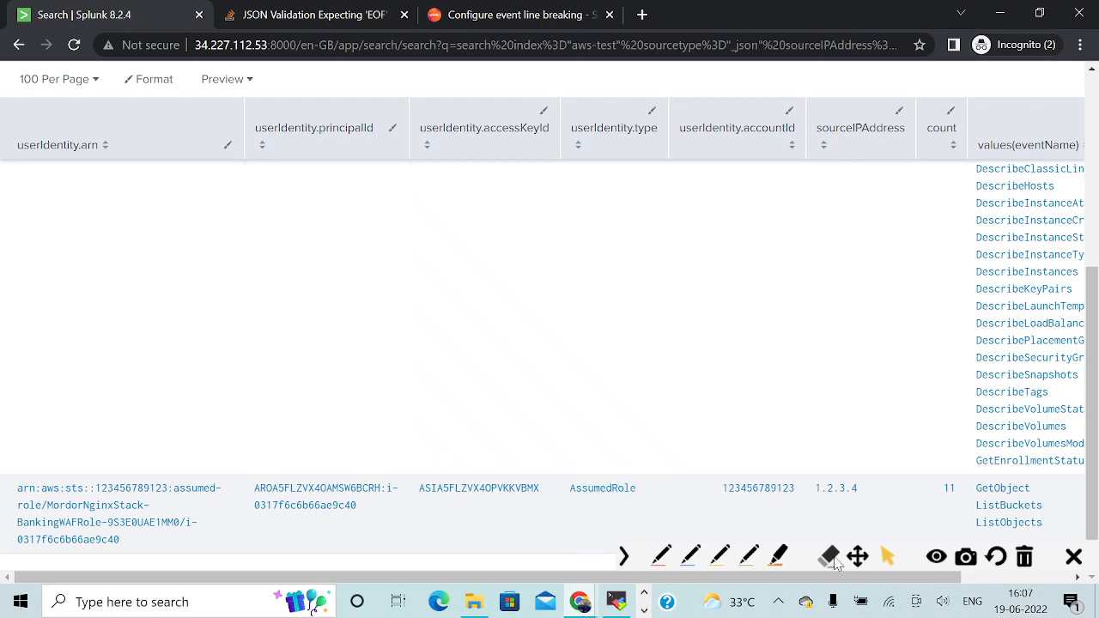
pyautogui.click(692, 558)
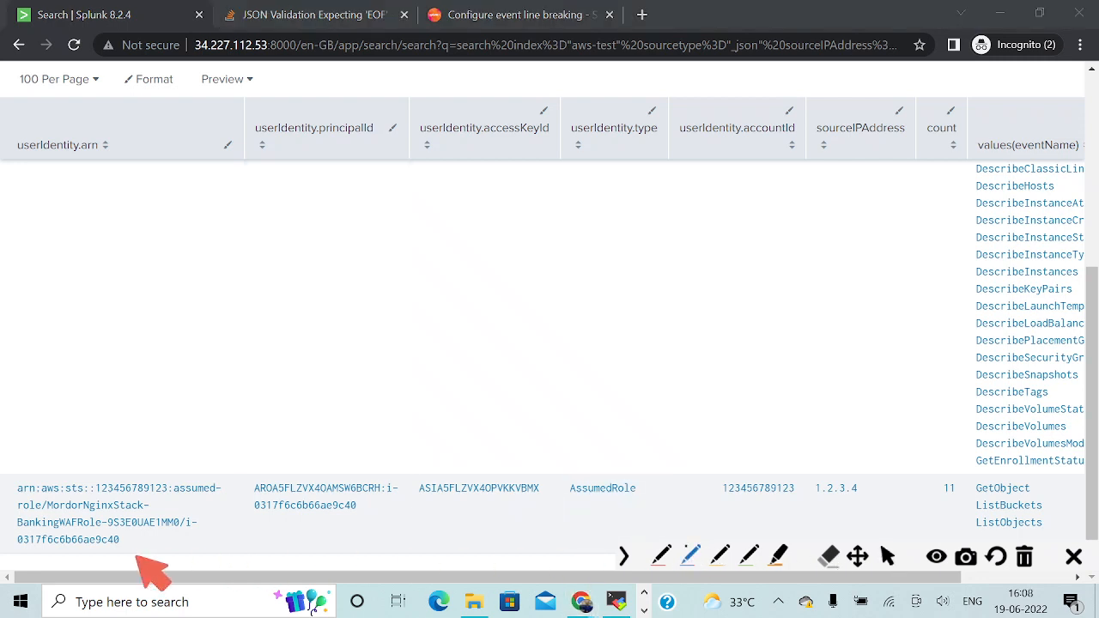
pyautogui.moveTo(14, 545); pyautogui.dragTo(159, 544)
pyautogui.moveTo(22, 513); pyautogui.dragTo(191, 515)
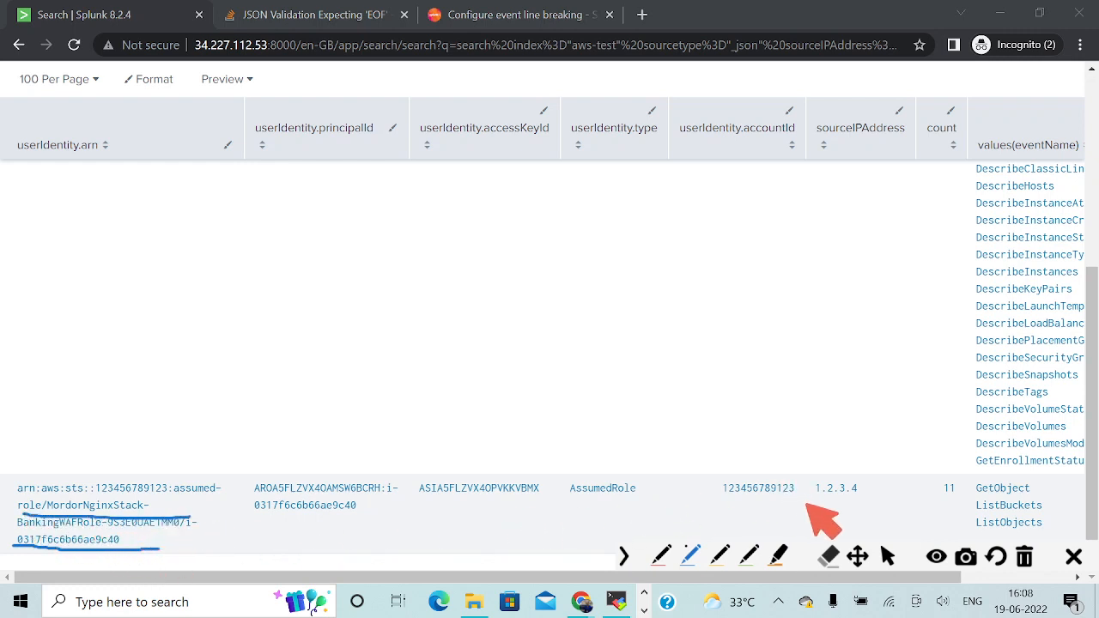
pyautogui.moveTo(805, 500); pyautogui.dragTo(874, 494)
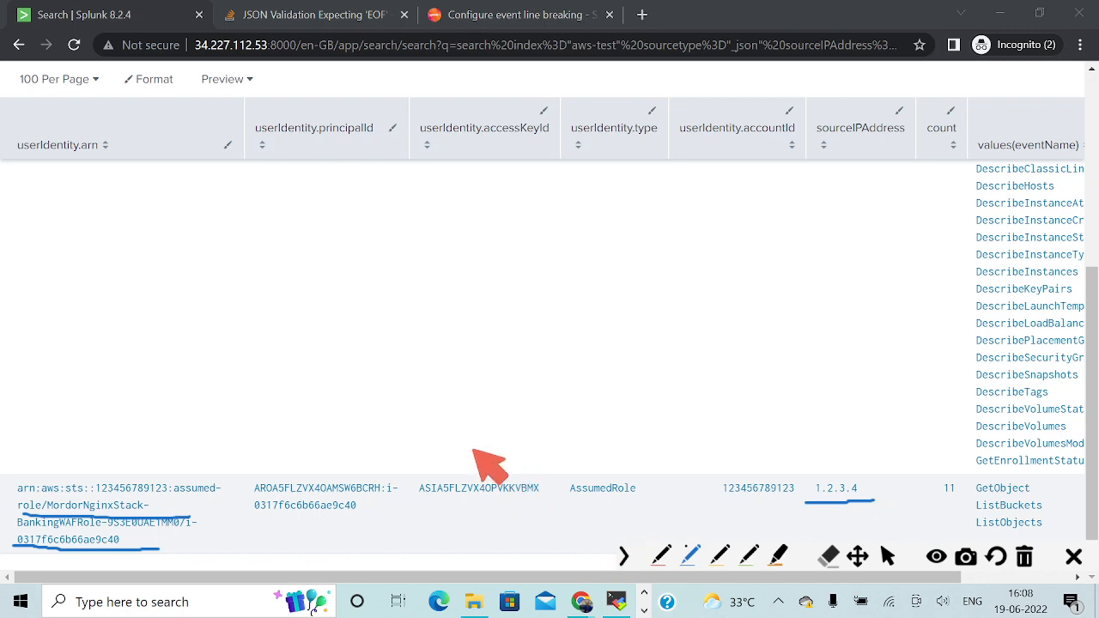
pyautogui.moveTo(476, 457); pyautogui.dragTo(629, 397)
pyautogui.moveTo(496, 431)
pyautogui.mouseDown()
pyautogui.moveTo(477, 459)
pyautogui.moveTo(523, 473)
pyautogui.mouseUp()
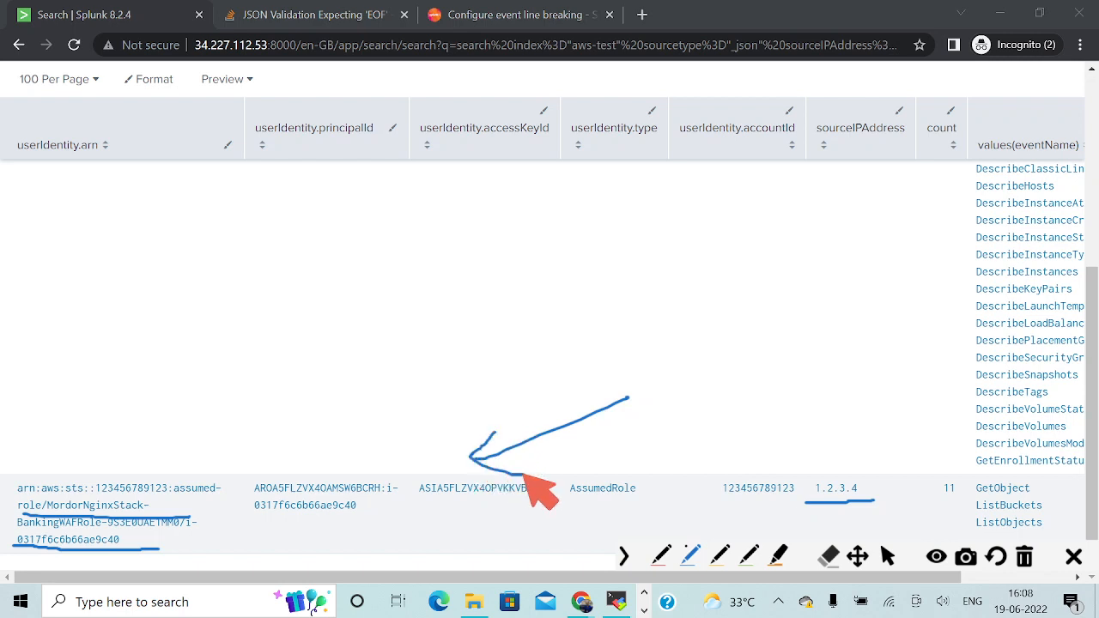
pyautogui.click(888, 556)
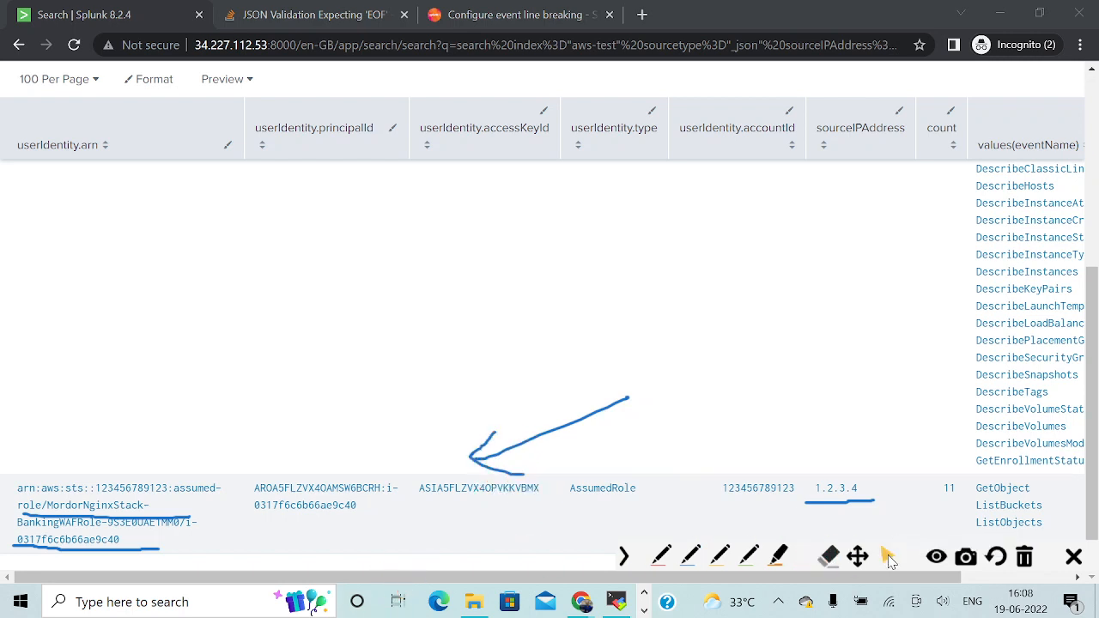
pyautogui.click(1026, 557)
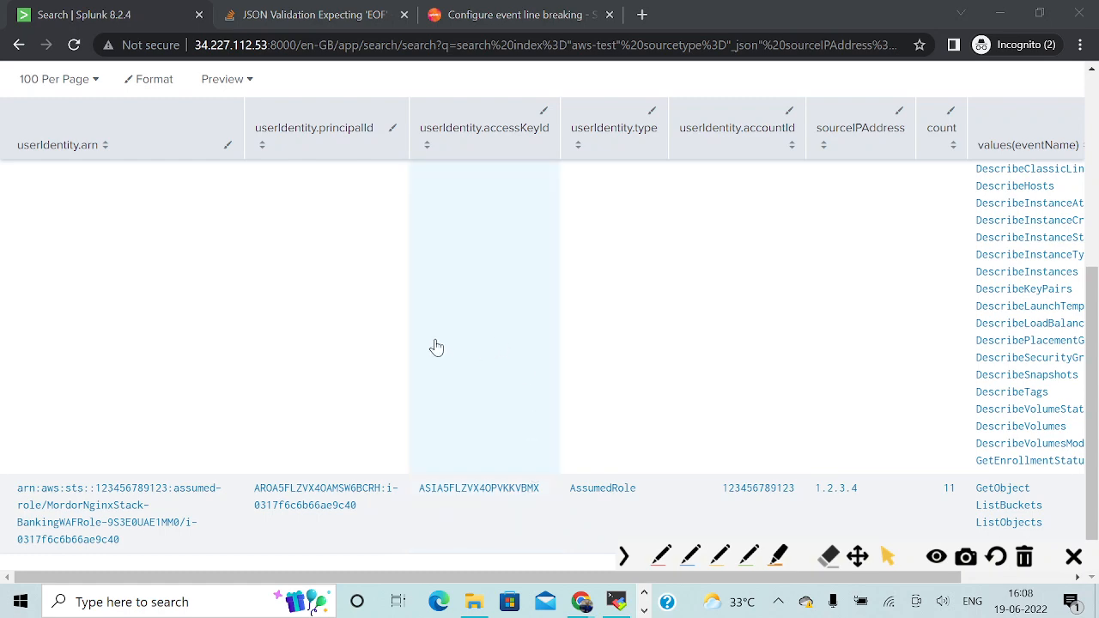
# Copy the prepared query under "Other information w.r.t compromised token/Access Key" from the OneNote page.
pyautogui.hotkey('alt', 'Tab')
pyautogui.tripleClick(313, 268)
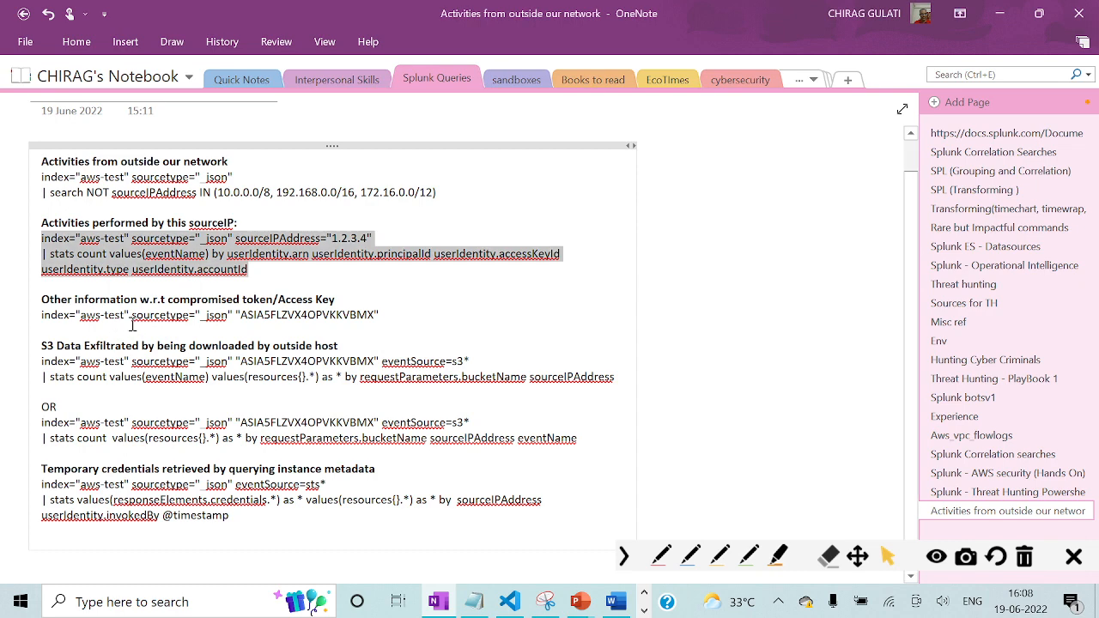
pyautogui.doubleClick(43, 315)
pyautogui.moveTo(76, 319); pyautogui.dragTo(385, 318)
pyautogui.hotkey('ctrl', 'c')
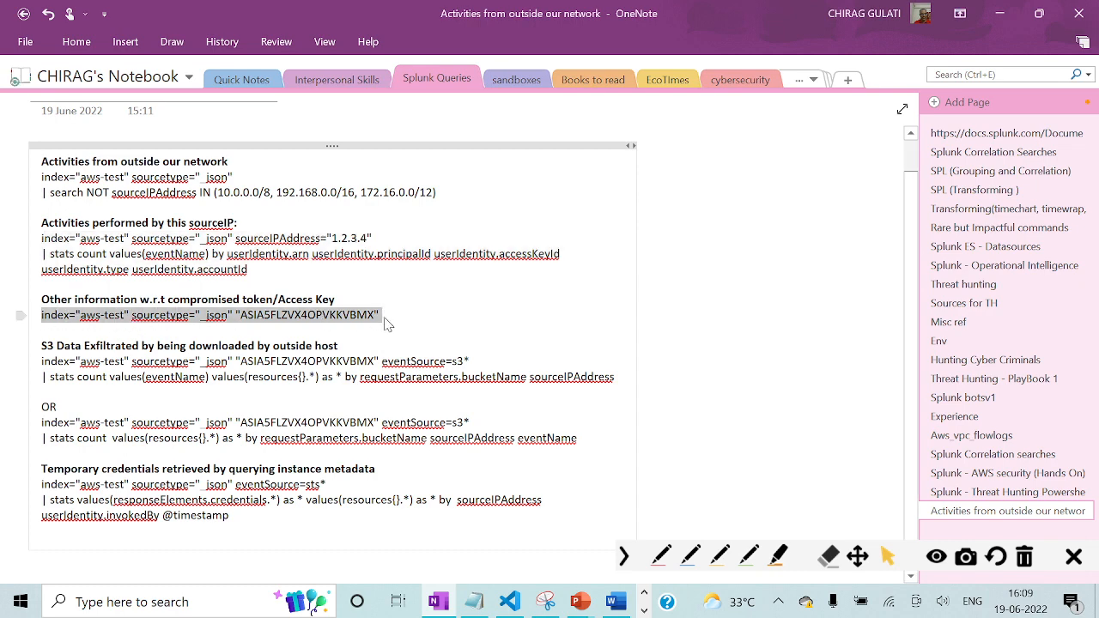
# Replace the Splunk search with the copied index="aws-test" sourcetype="_json" query containing the compromised access key, and run it.
pyautogui.hotkey('alt', 'Tab')
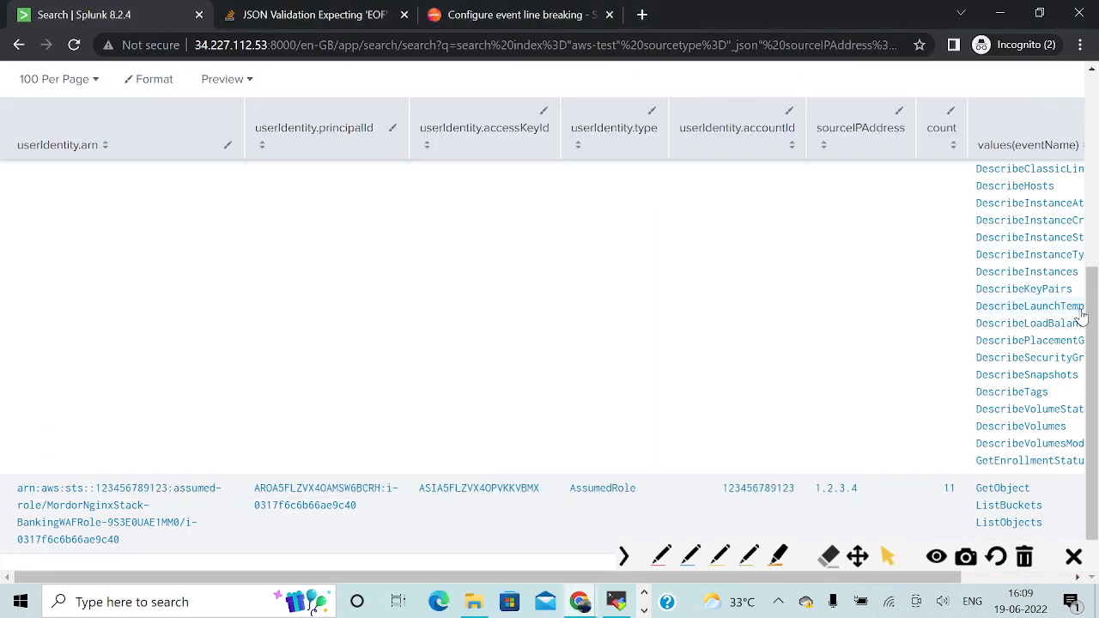
pyautogui.moveTo(1090, 319); pyautogui.dragTo(1090, 111)
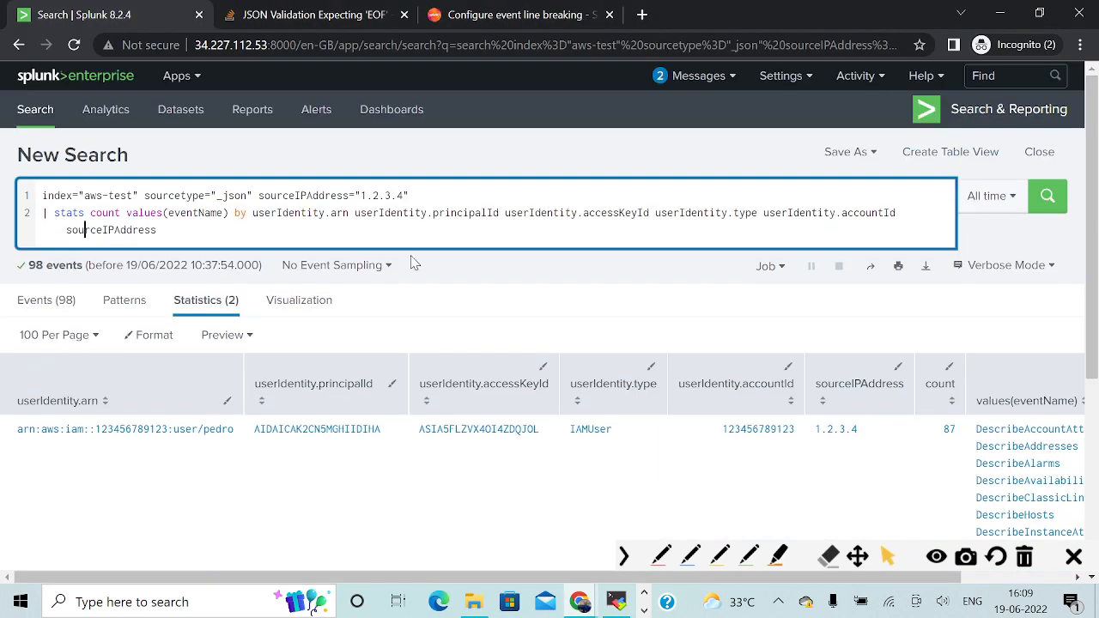
pyautogui.click(249, 231)
pyautogui.hotkey('ctrl', 'a')
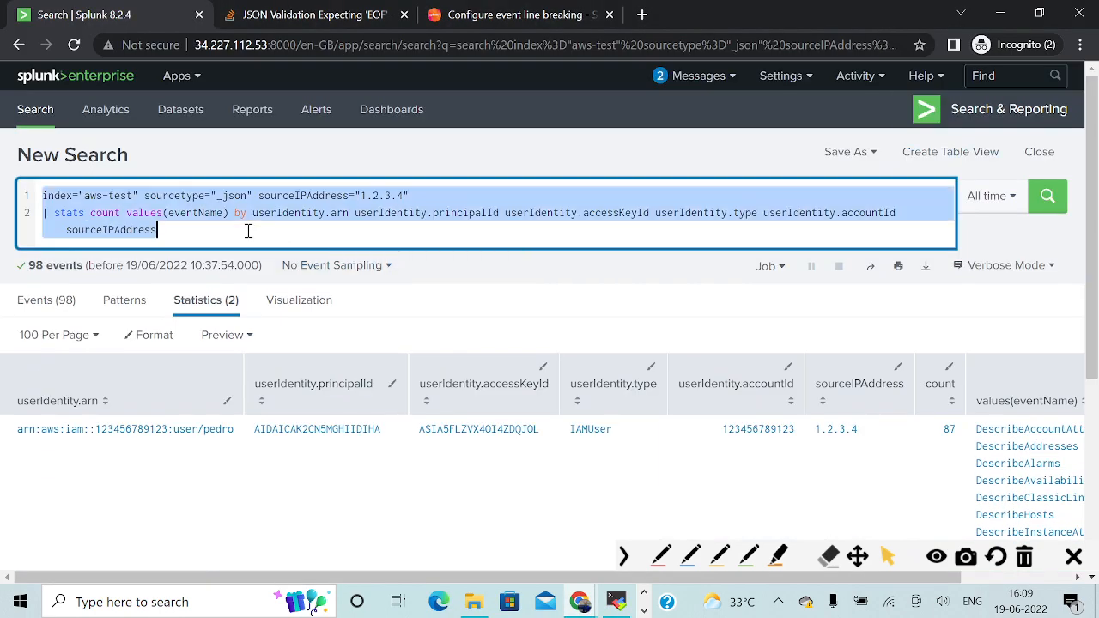
pyautogui.hotkey('ctrl', 'v')
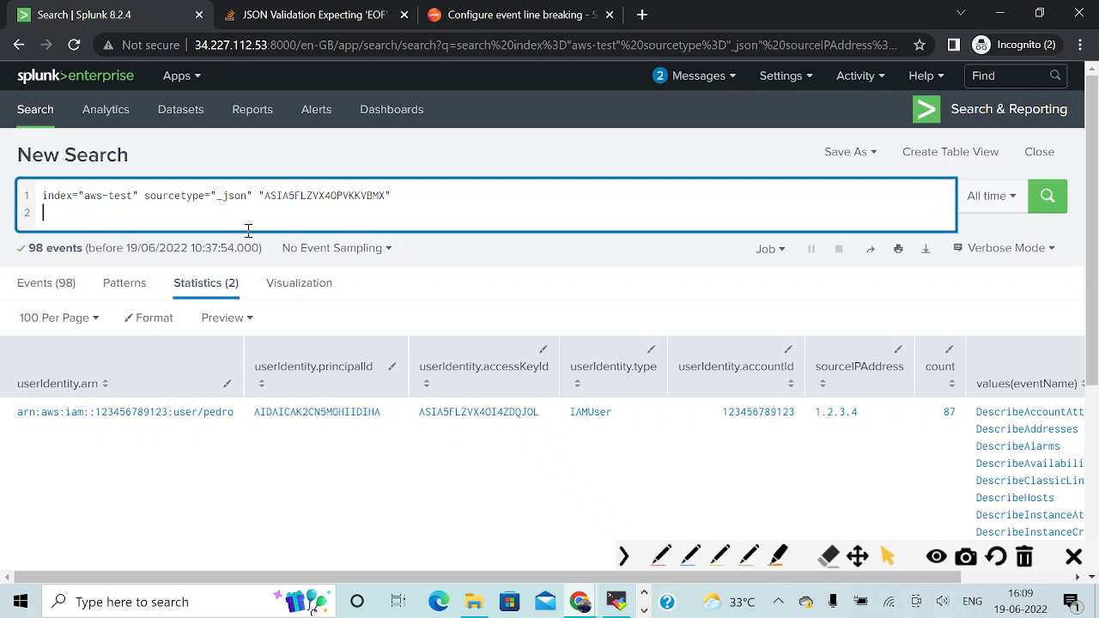
pyautogui.click(1047, 197)
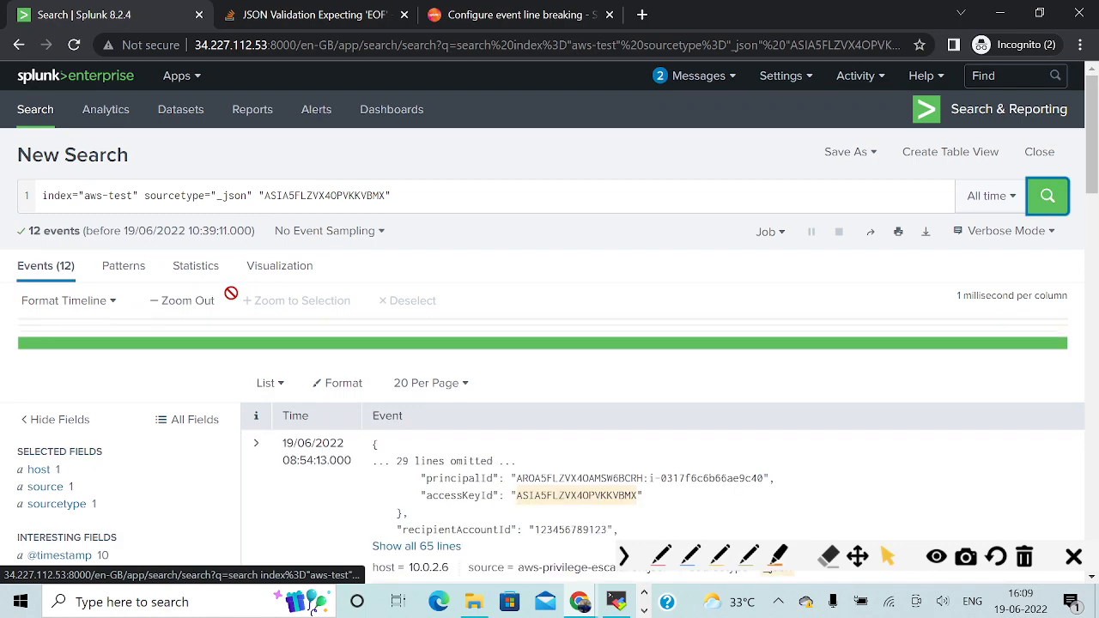
# Examine the awsRegion, eventName and eventSource field values of the events tied to the compromised access key.
pyautogui.scroll(-1, 321, 474)
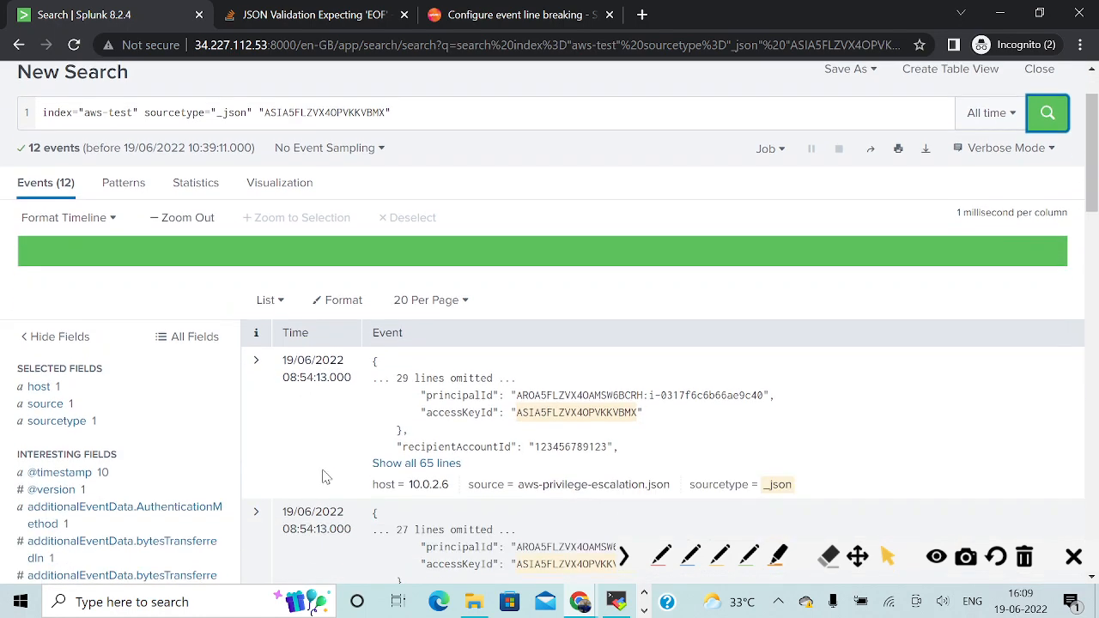
pyautogui.hotkey('alt', 'Tab')
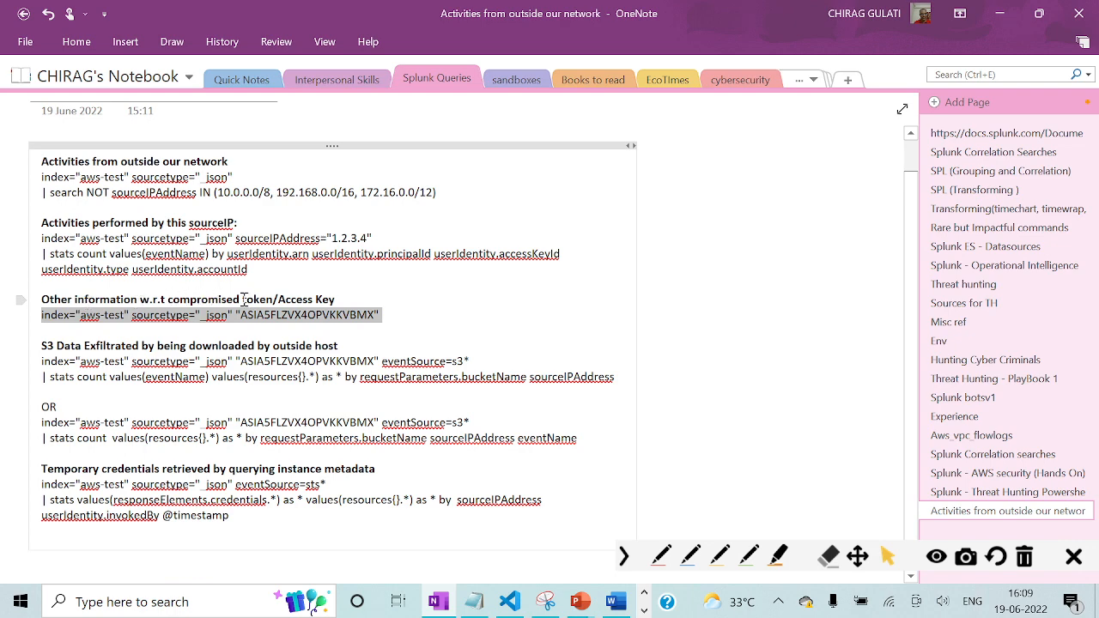
pyautogui.hotkey('alt', 'Tab')
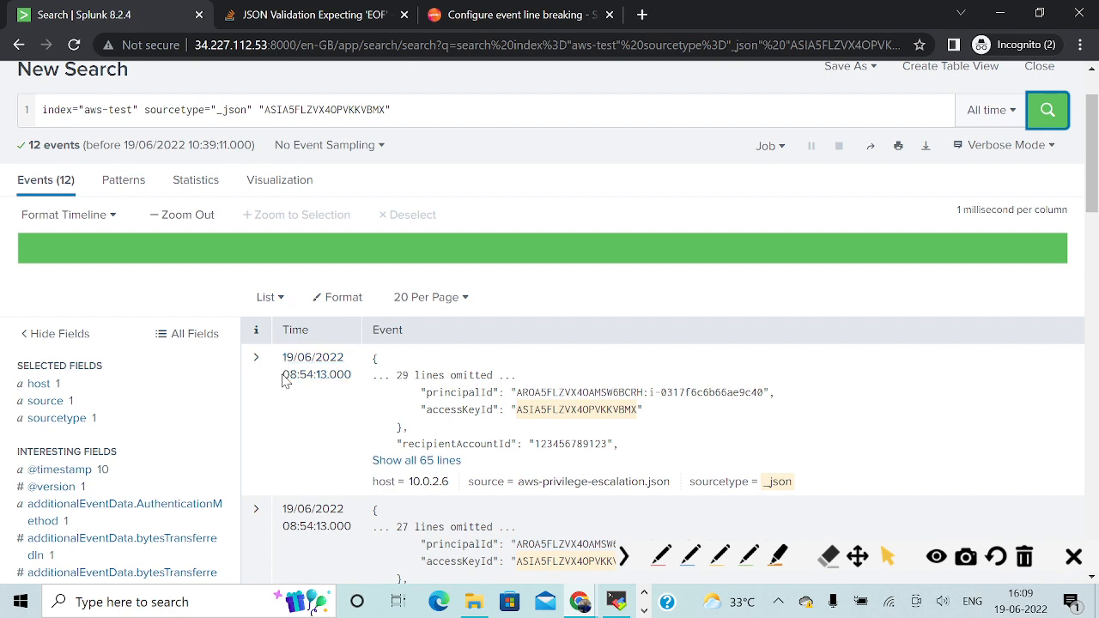
pyautogui.scroll(-3, 172, 437)
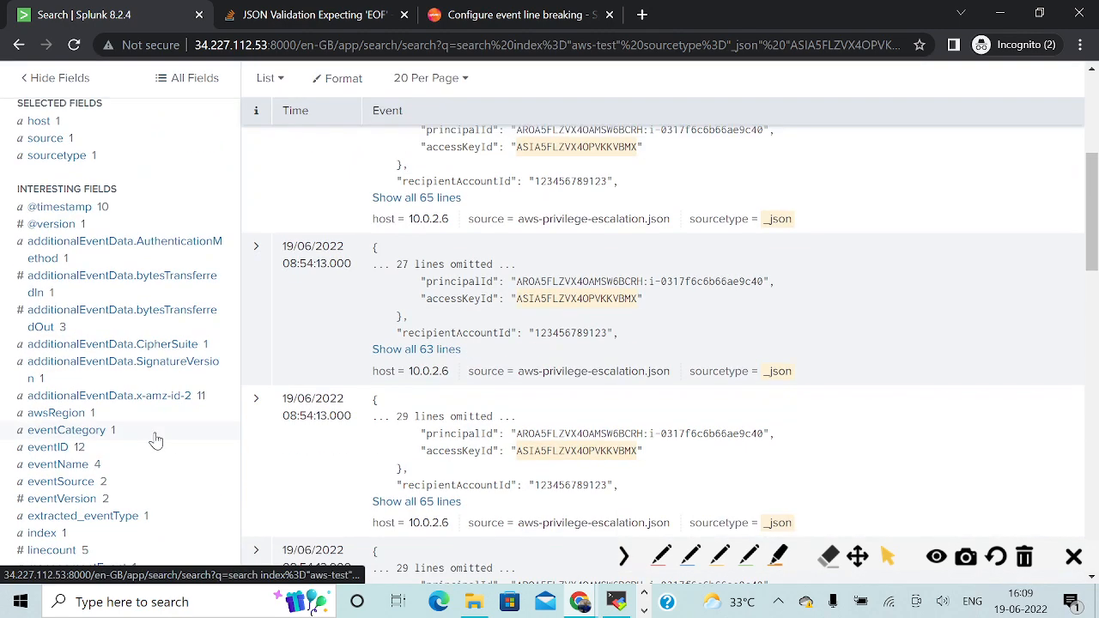
pyautogui.click(55, 415)
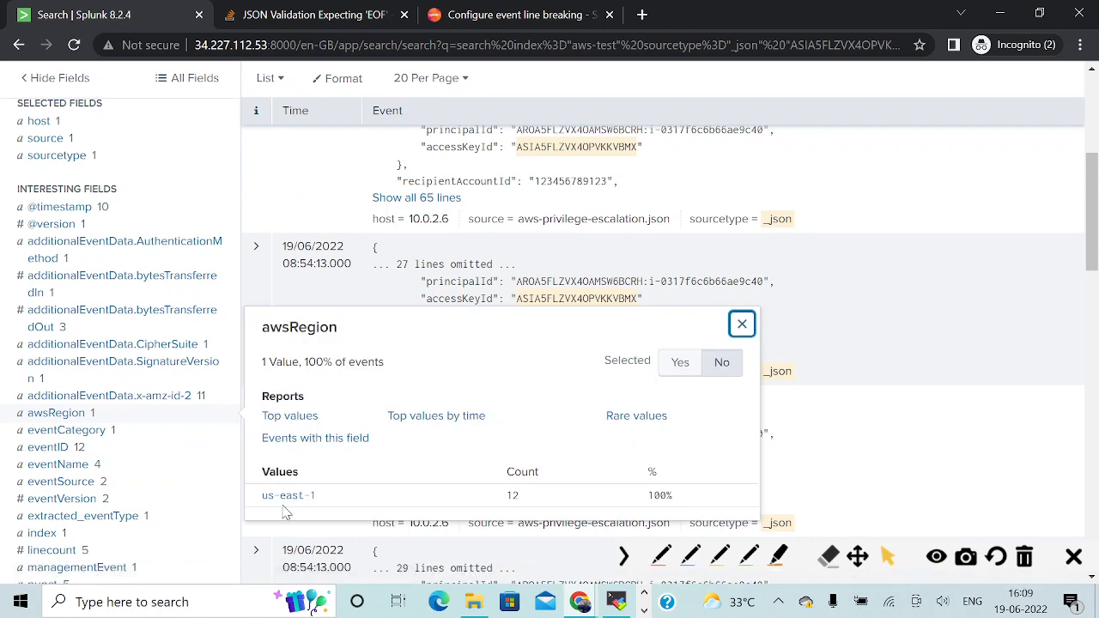
pyautogui.click(43, 468)
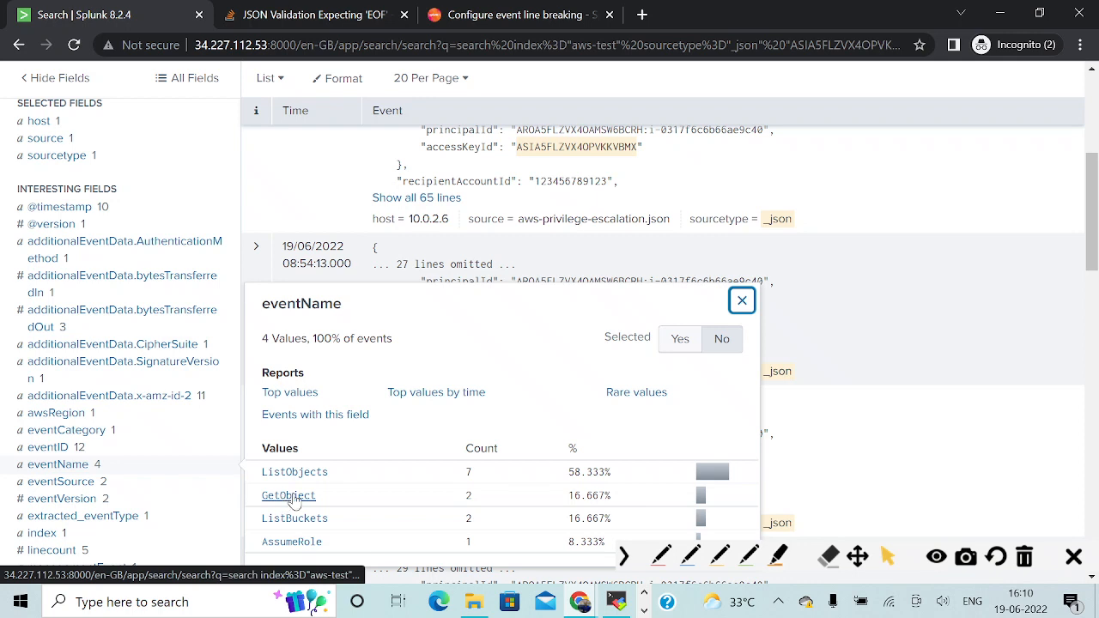
pyautogui.click(67, 487)
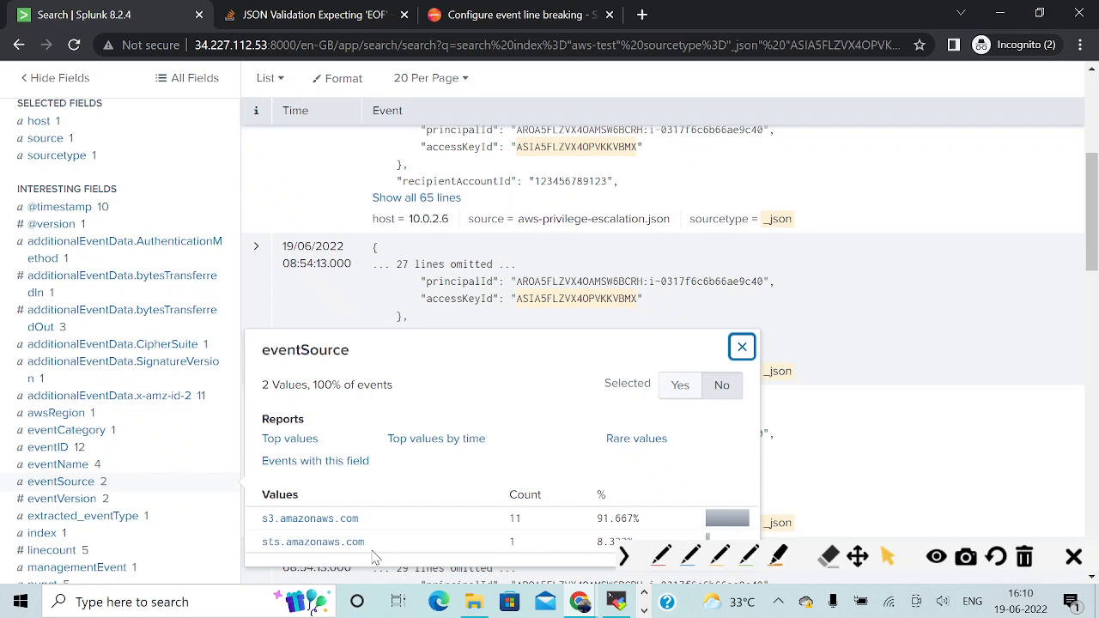
# Copy the first prepared query under "S3 Data Exfiltrated by being downloaded by outside host" from the OneNote page.
pyautogui.moveTo(1091, 250); pyautogui.dragTo(1092, 163)
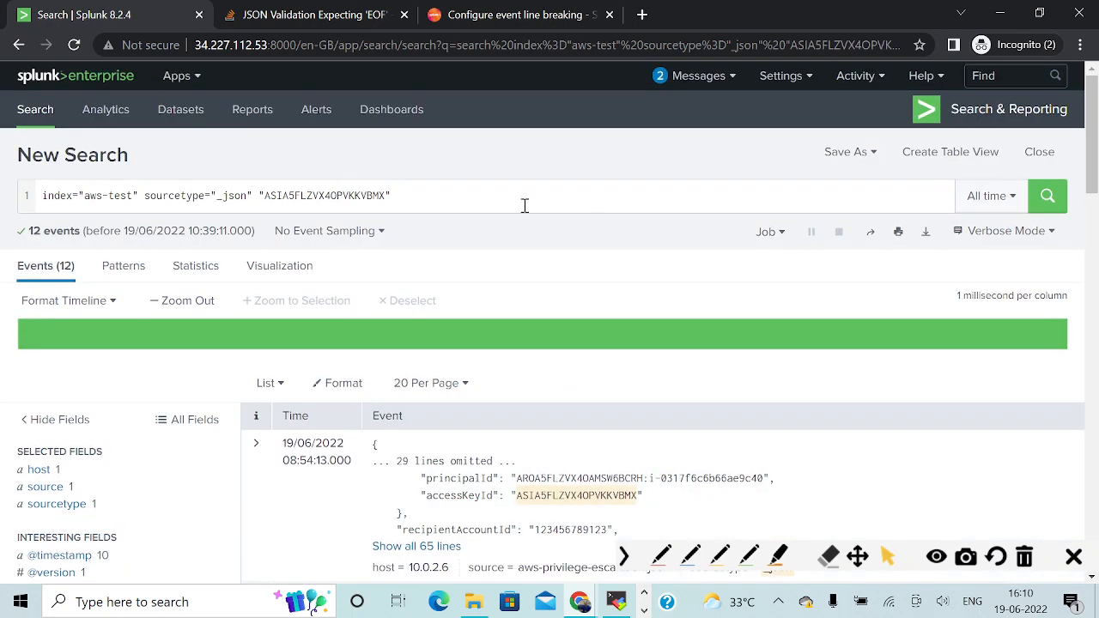
pyautogui.click(474, 205)
pyautogui.hotkey('alt', 'Tab')
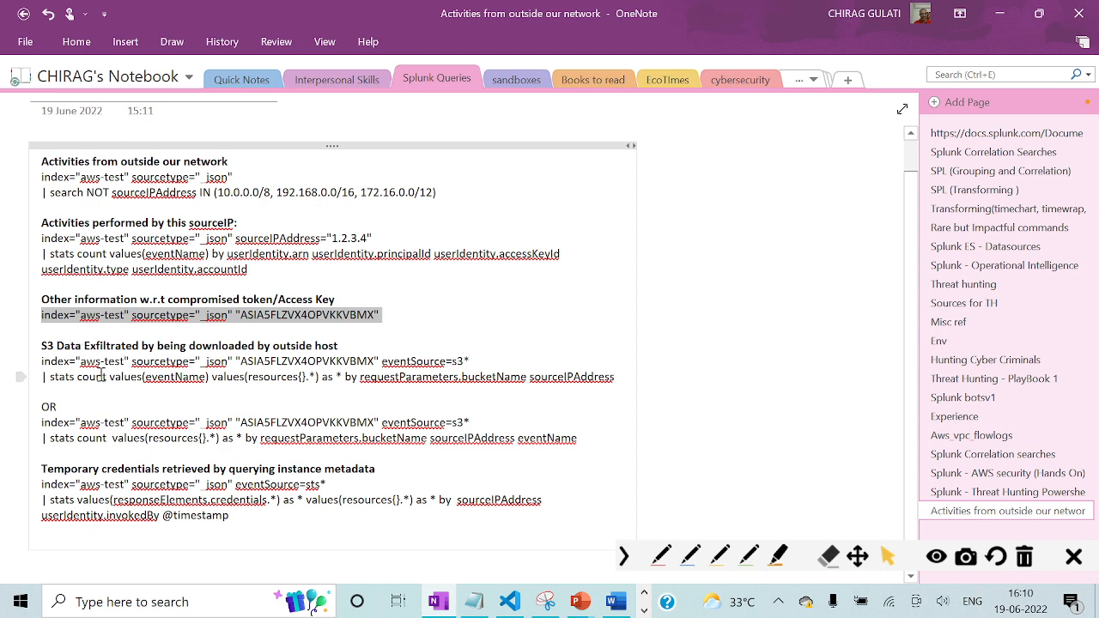
pyautogui.moveTo(41, 346); pyautogui.dragTo(343, 348)
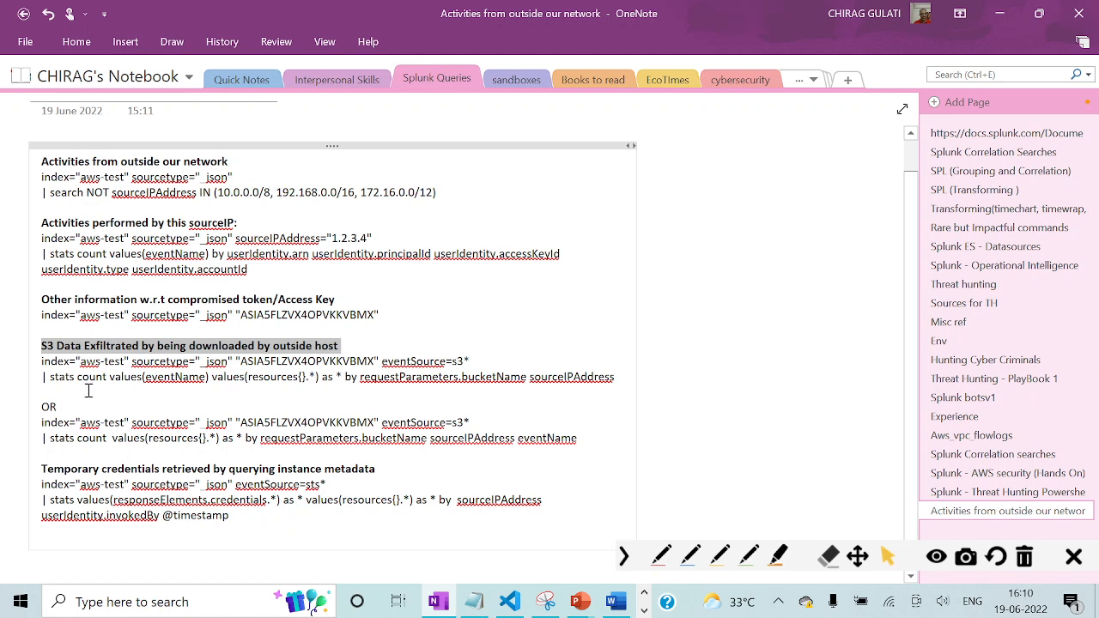
pyautogui.moveTo(42, 362); pyautogui.dragTo(621, 383)
pyautogui.hotkey('ctrl', 'c')
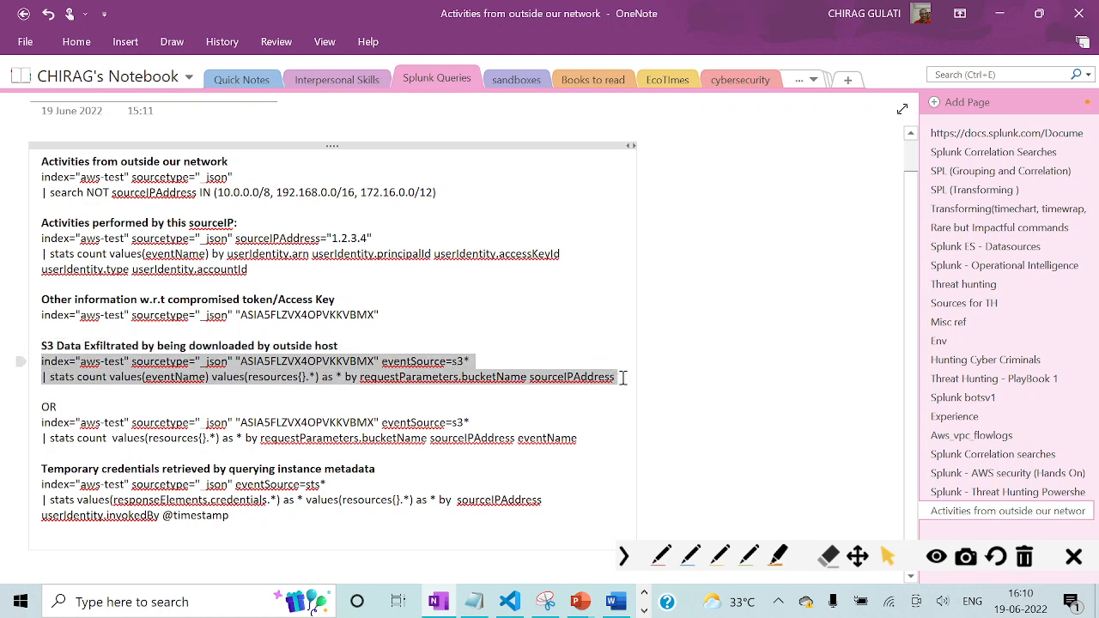
# Replace the Splunk search with the copied access-key query using eventSource=s3* and stats by requestParameters.bucketName and sourceIPAddress, and run it.
pyautogui.hotkey('alt', 'Tab')
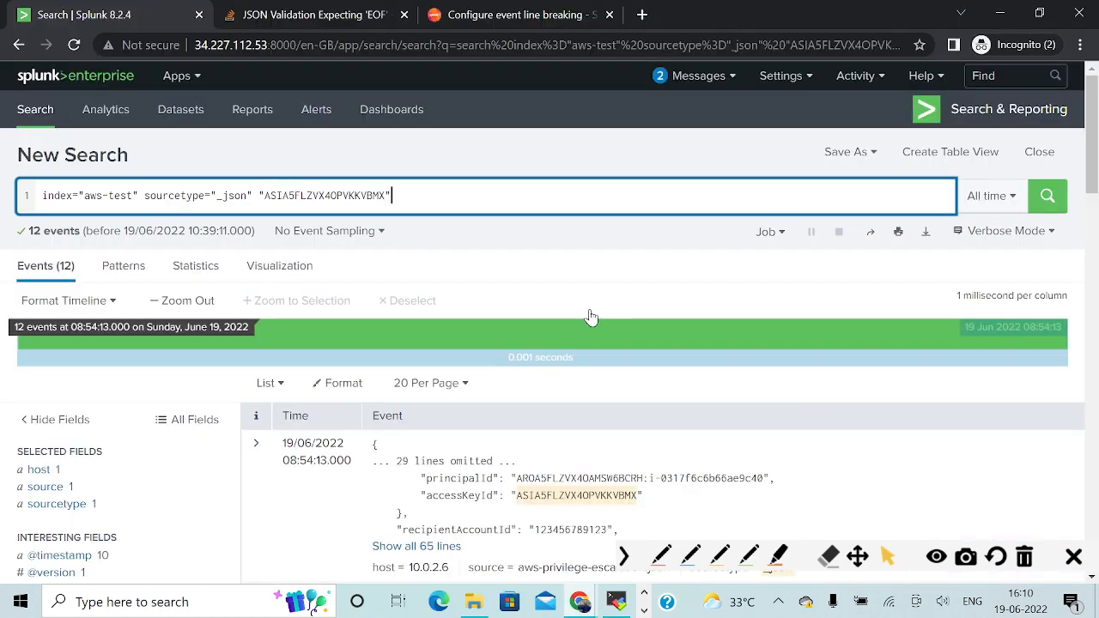
pyautogui.tripleClick(415, 198)
pyautogui.hotkey('ctrl', 'v')
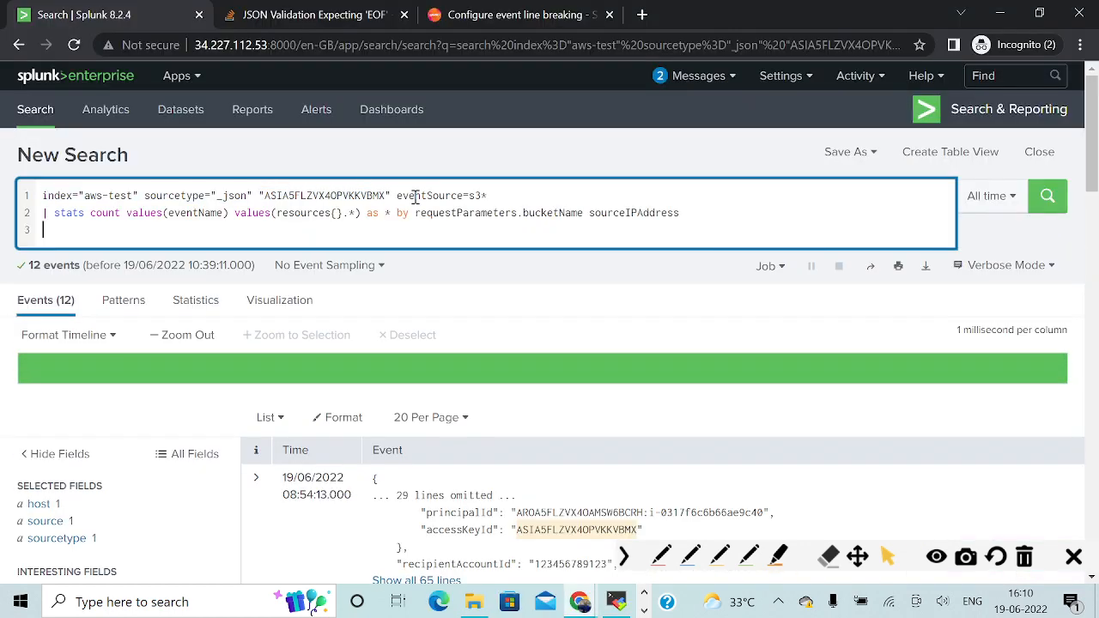
pyautogui.click(502, 199)
pyautogui.moveTo(498, 196); pyautogui.dragTo(41, 193)
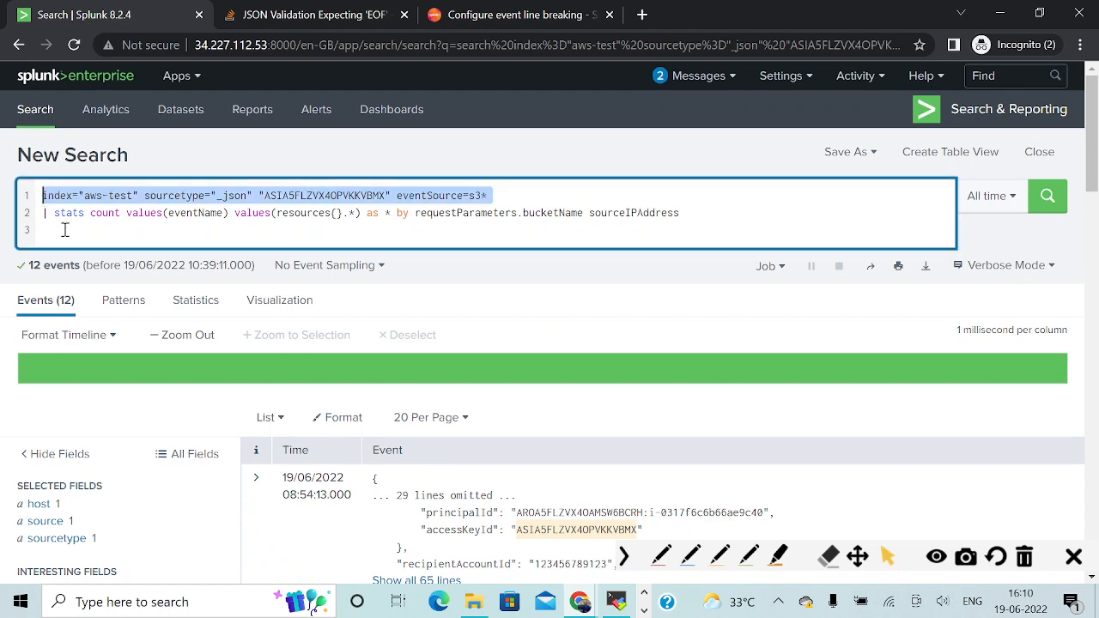
pyautogui.click(49, 212)
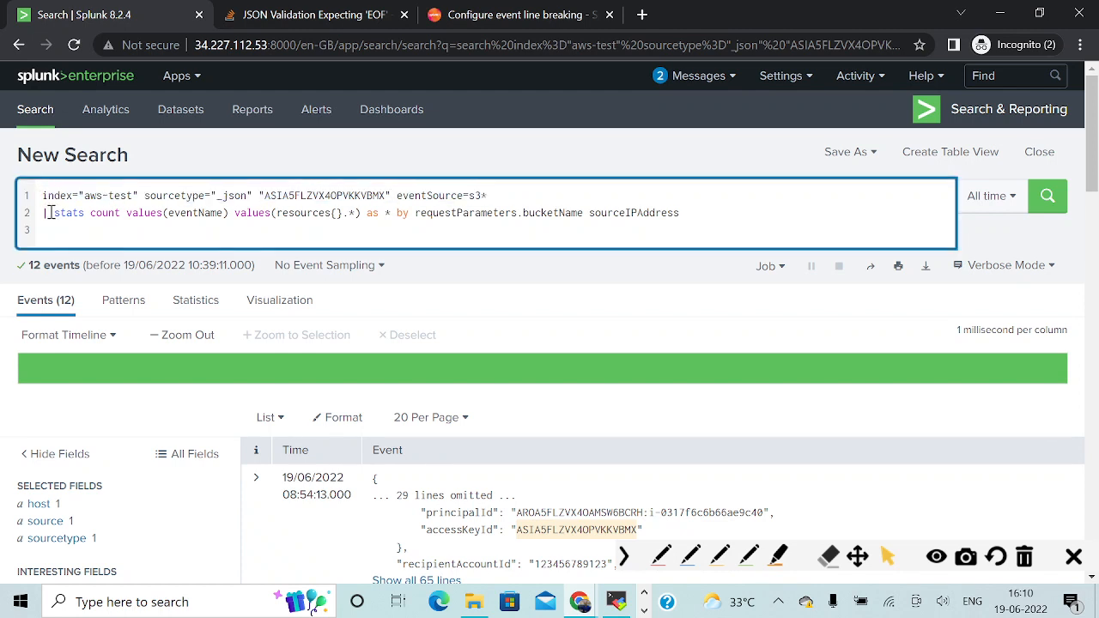
pyautogui.click(1047, 196)
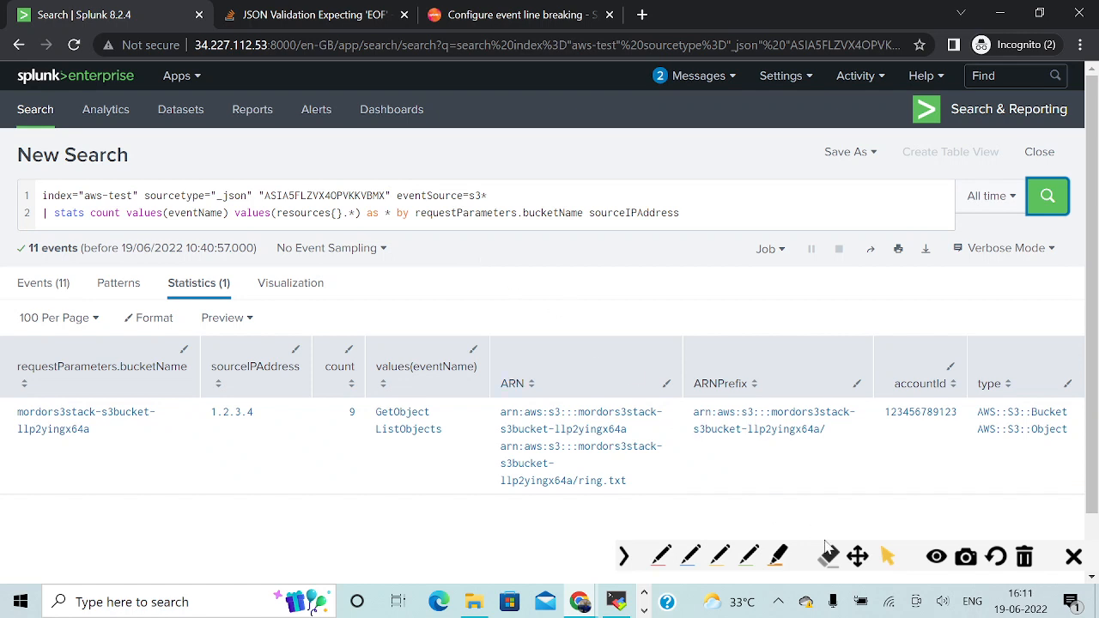
# Draw red pen arrows pointing at the result row's bucket name, source IP, event names, bucket ARN and ring.txt ARN.
pyautogui.click(660, 556)
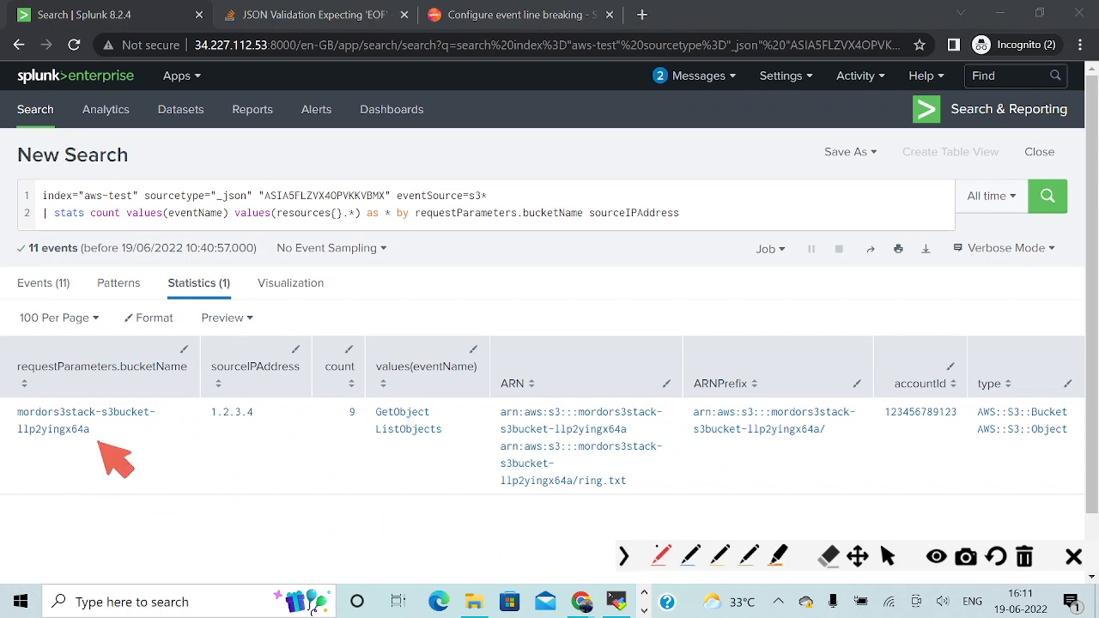
pyautogui.moveTo(97, 441); pyautogui.dragTo(121, 511)
pyautogui.moveTo(97, 441)
pyautogui.mouseDown()
pyautogui.moveTo(96, 466)
pyautogui.moveTo(130, 456)
pyautogui.mouseUp()
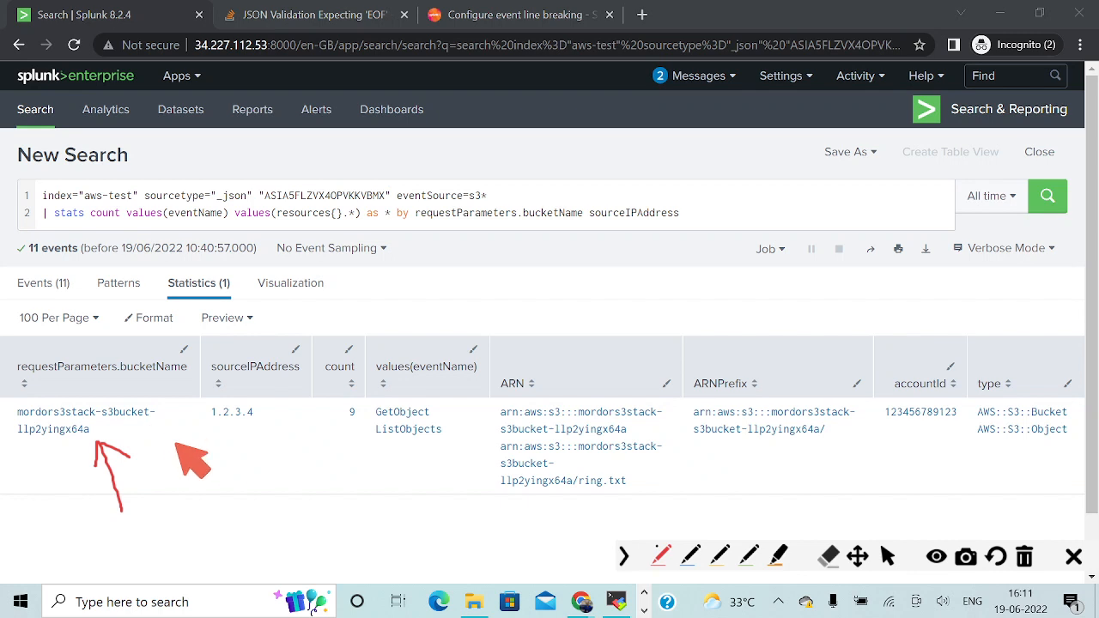
pyautogui.moveTo(232, 427); pyautogui.dragTo(248, 475)
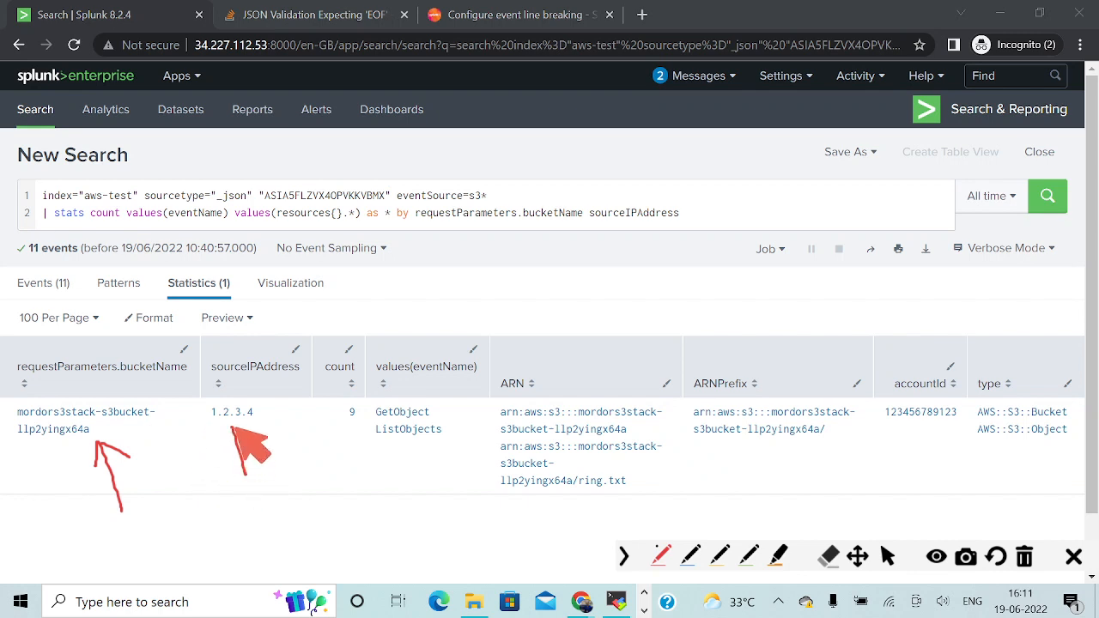
pyautogui.moveTo(231, 426)
pyautogui.mouseDown()
pyautogui.moveTo(228, 443)
pyautogui.moveTo(250, 436)
pyautogui.mouseUp()
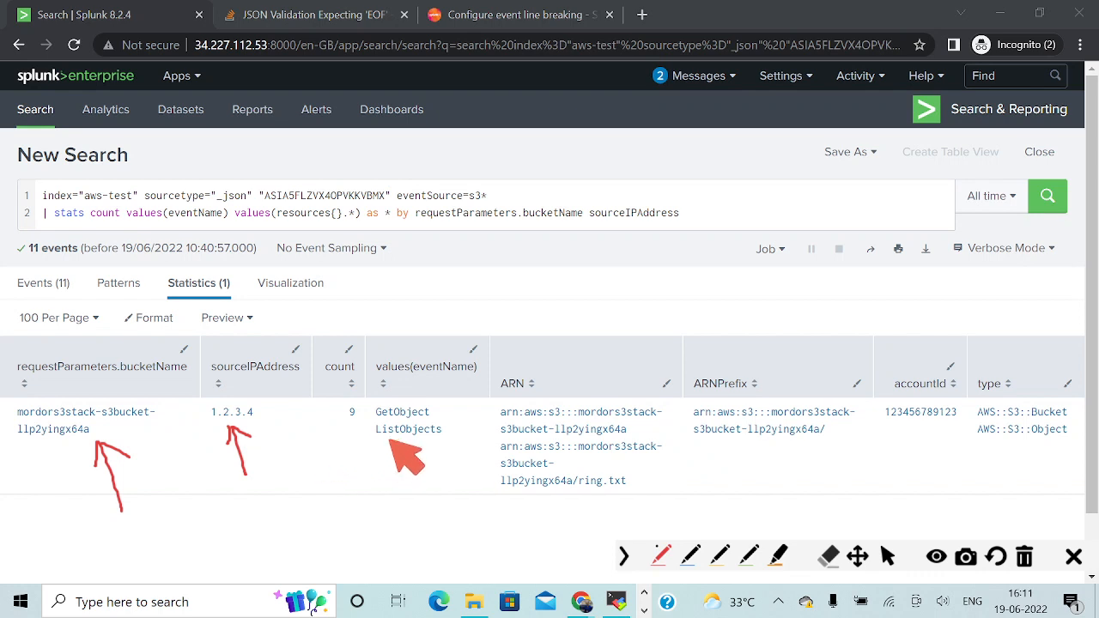
pyautogui.moveTo(395, 440); pyautogui.dragTo(433, 500)
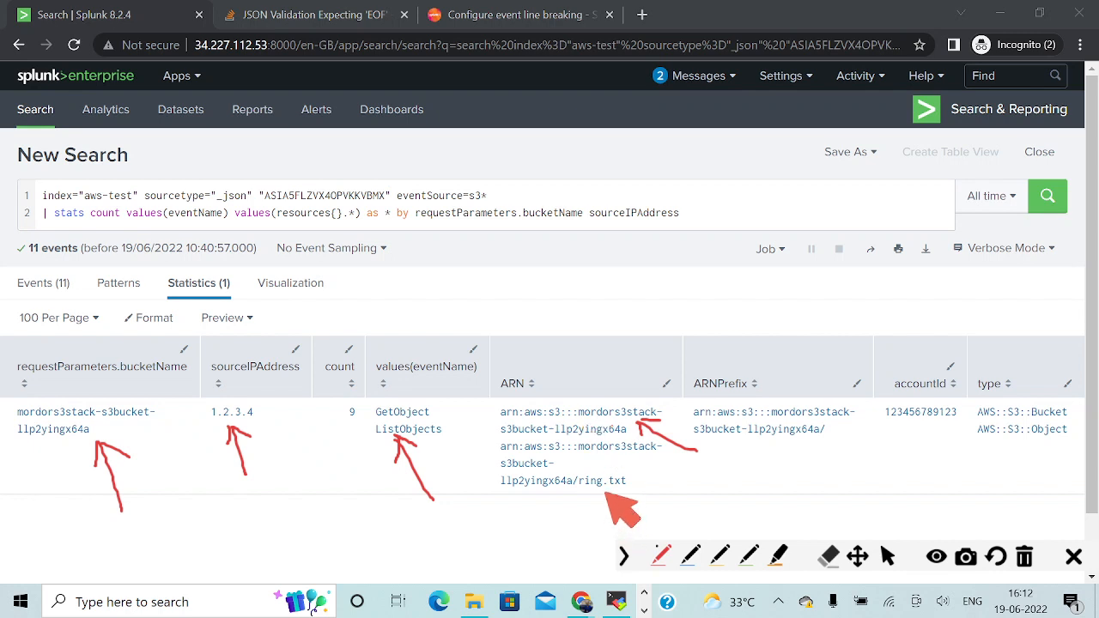
pyautogui.moveTo(602, 493)
pyautogui.mouseDown()
pyautogui.moveTo(604, 505)
pyautogui.moveTo(628, 493)
pyautogui.mouseUp()
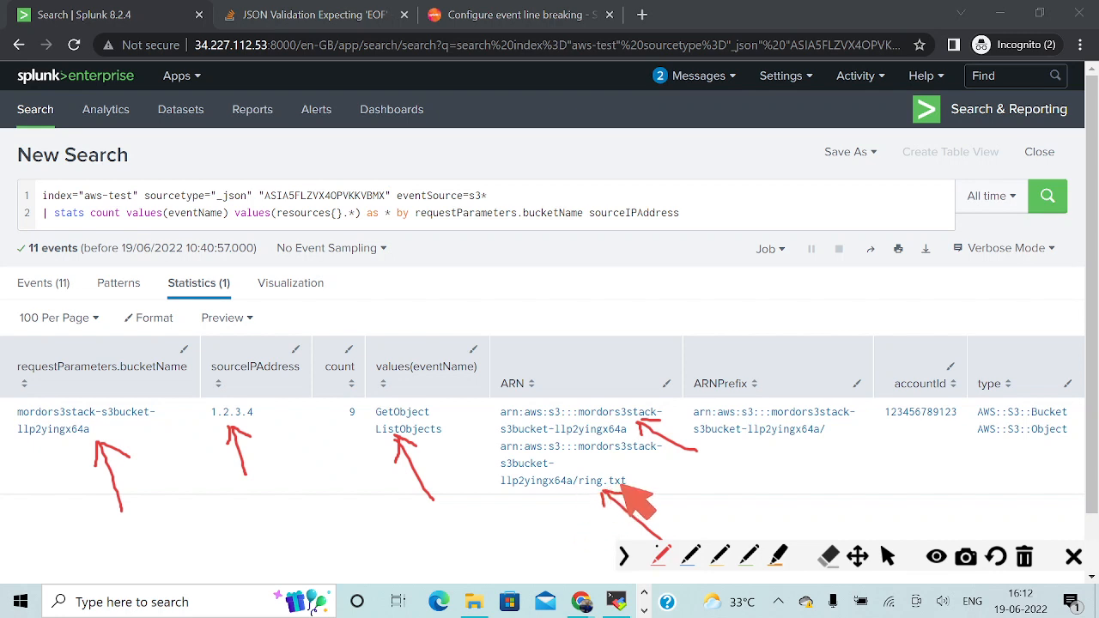
# Underline ring.txt and the account ID and circle the event names in red, and clear all annotations.
pyautogui.moveTo(573, 496); pyautogui.dragTo(659, 491)
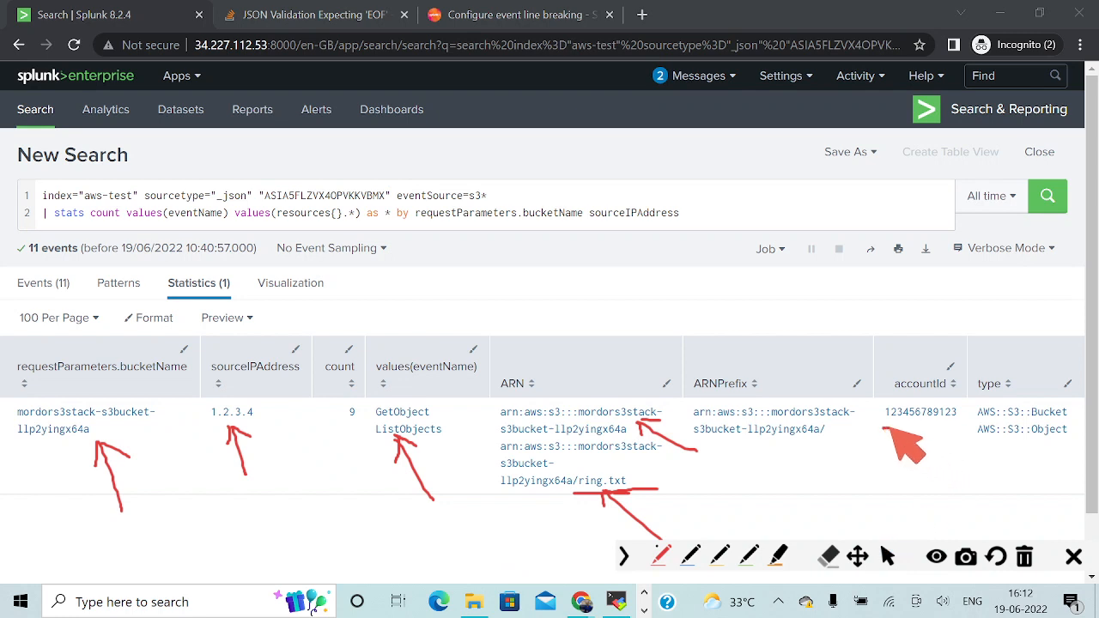
pyautogui.moveTo(884, 429); pyautogui.dragTo(955, 423)
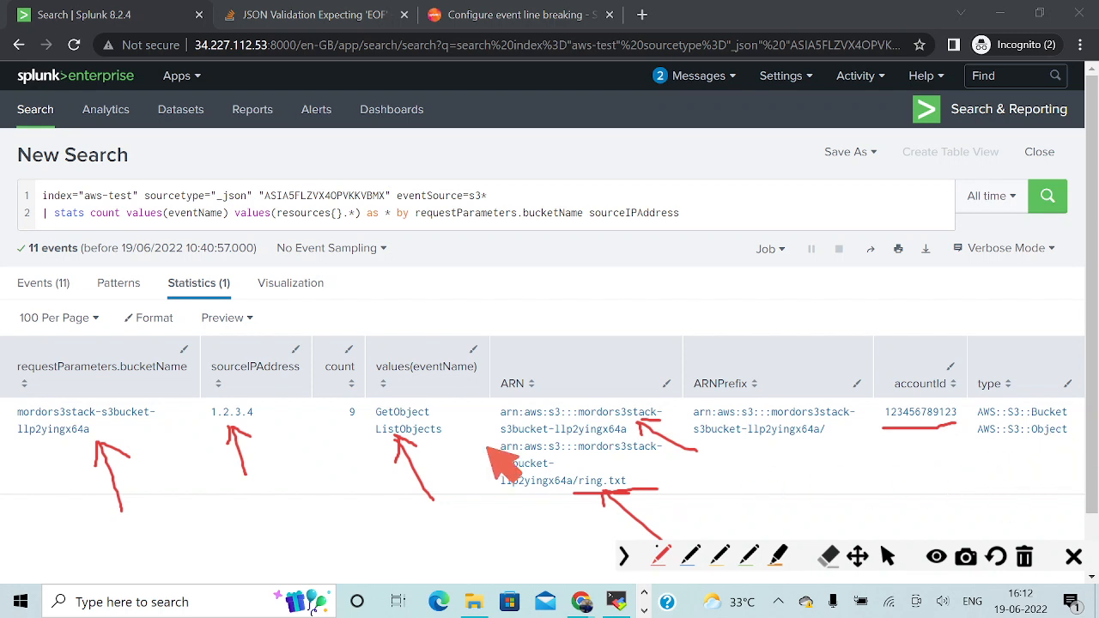
pyautogui.moveTo(381, 456)
pyautogui.mouseDown()
pyautogui.moveTo(361, 417)
pyautogui.moveTo(442, 407)
pyautogui.moveTo(448, 432)
pyautogui.moveTo(385, 453)
pyautogui.mouseUp()
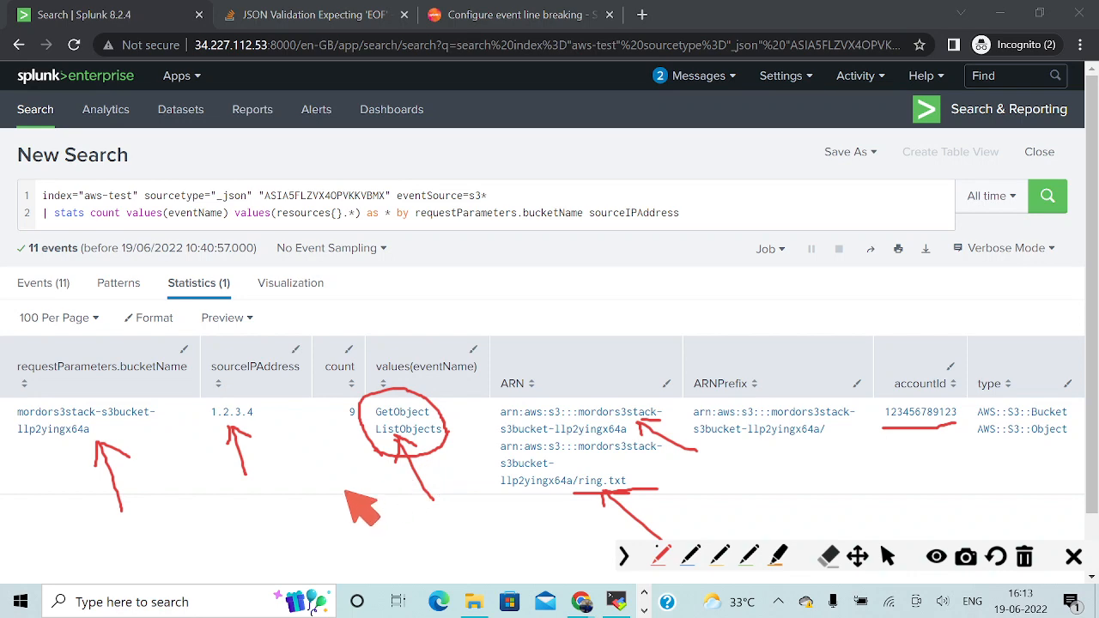
pyautogui.click(888, 556)
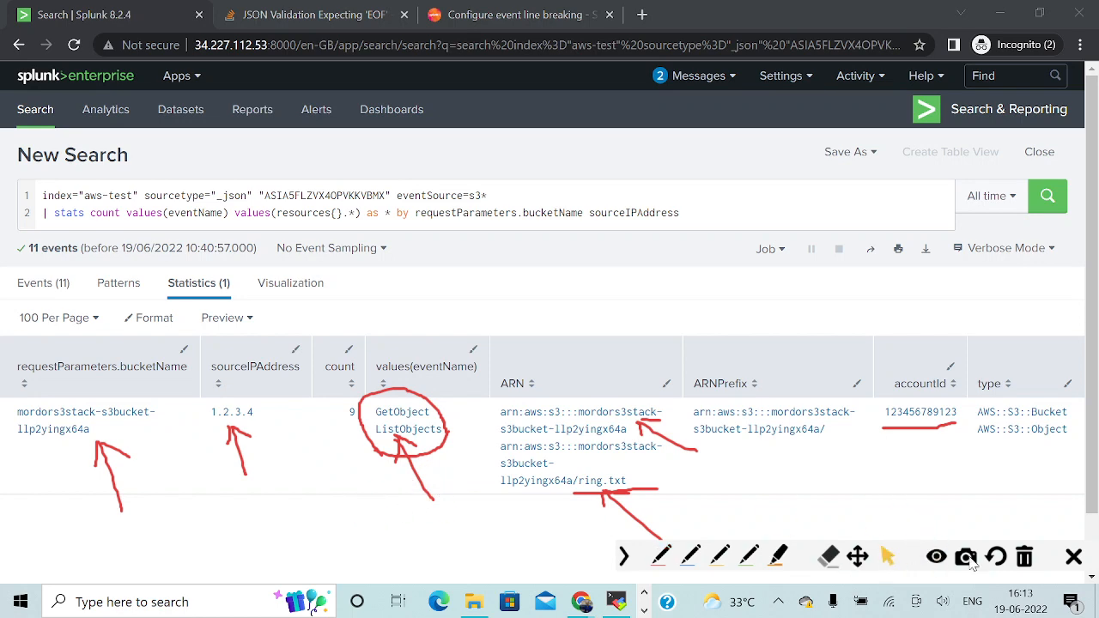
pyautogui.click(1024, 558)
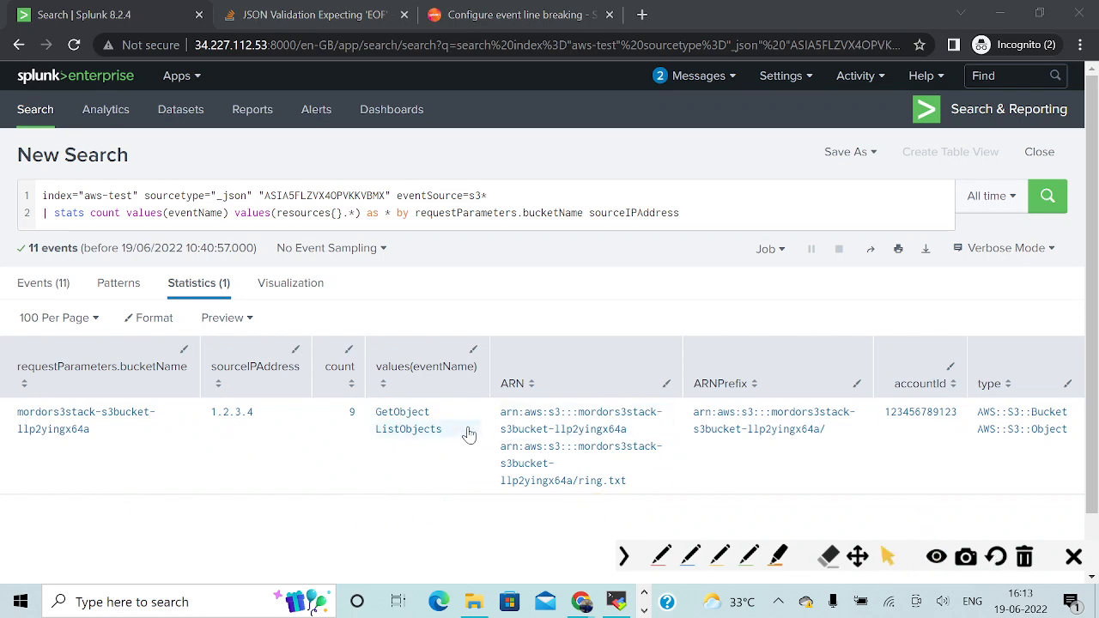
# Copy the alternative "OR" query with the access key ID from OneNote and run it in Splunk, grouping by requestParameters.bucketName, sourceIPAddress and eventName.
pyautogui.hotkey('alt', 'Tab')
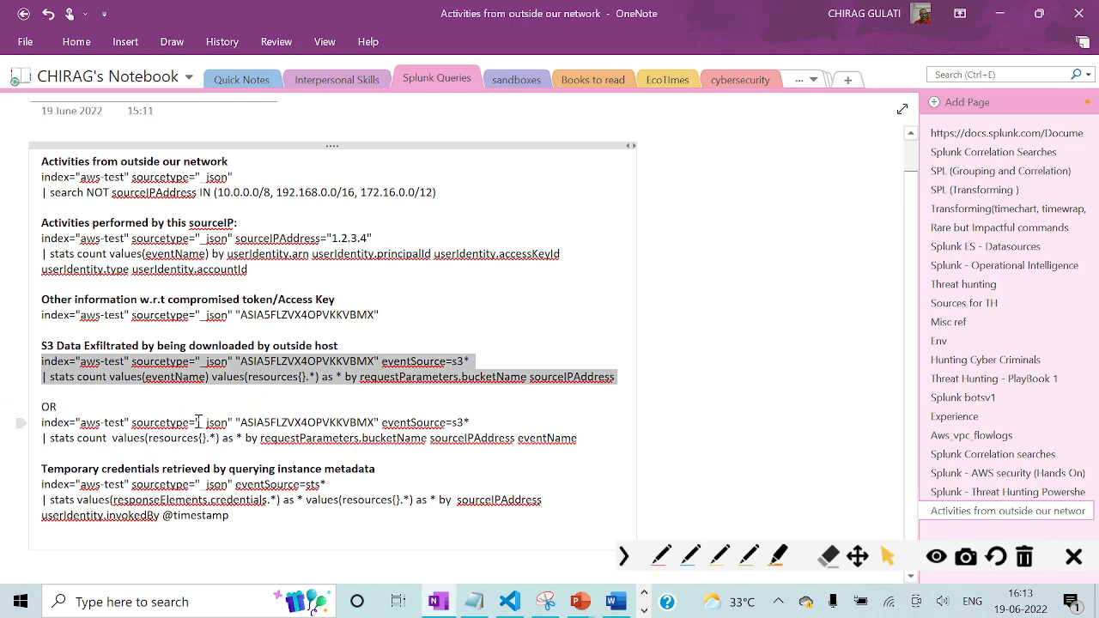
pyautogui.moveTo(578, 439); pyautogui.dragTo(41, 426)
pyautogui.hotkey('ctrl', 'c')
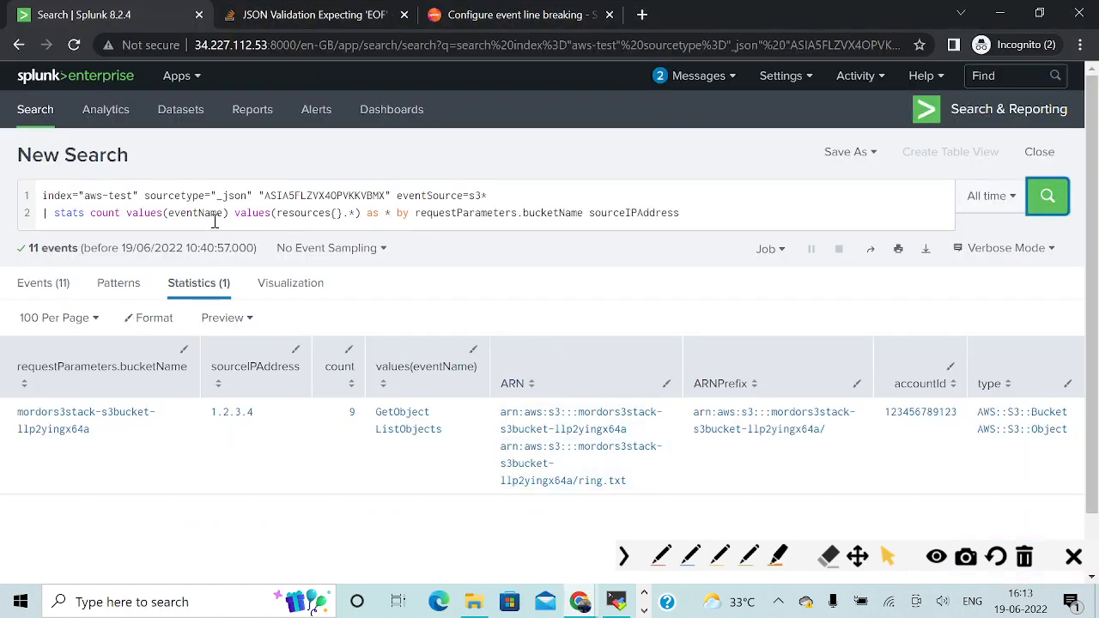
pyautogui.click(199, 214)
pyautogui.hotkey('ctrl', 'a')
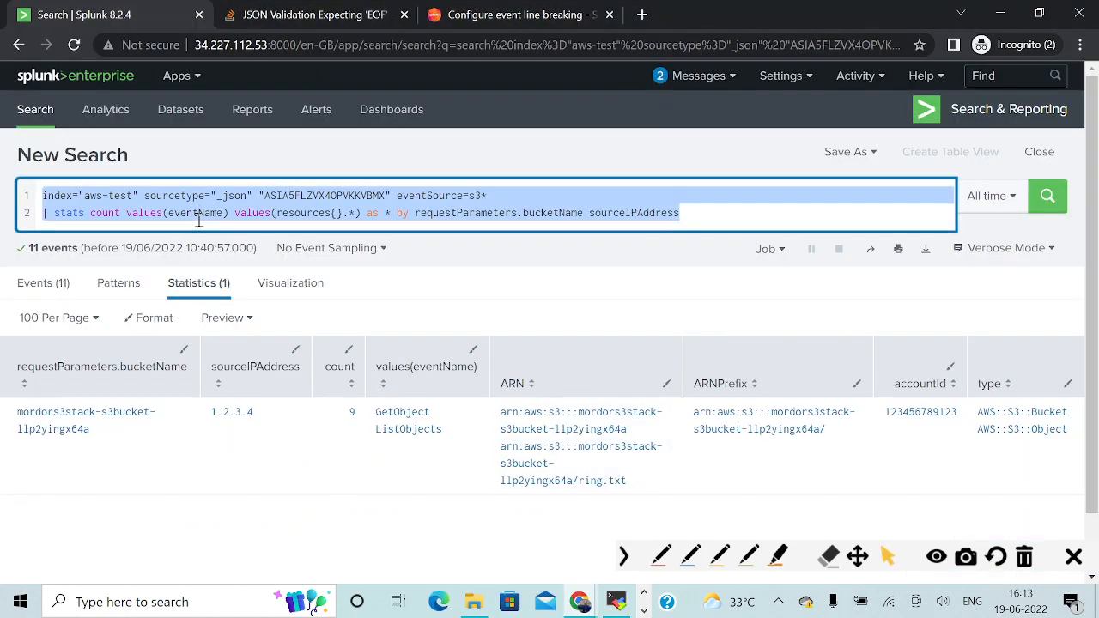
pyautogui.hotkey('ctrl', 'v')
pyautogui.press('Return')
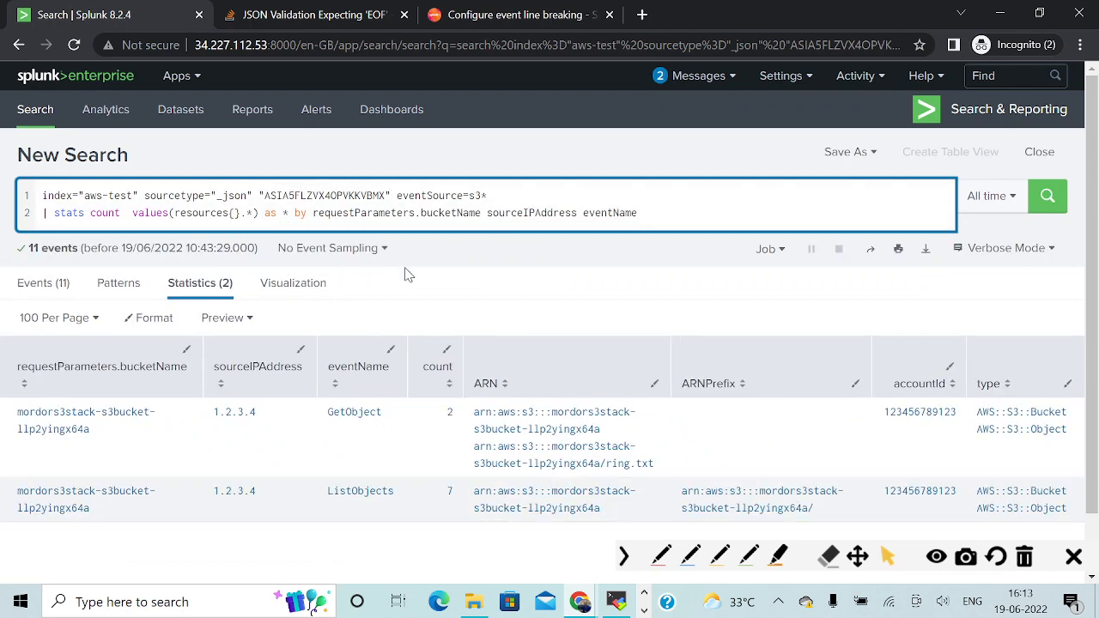
# Mark GetObject, ListObjects, their ARNs including ring.txt, and the source IP with red pen arrows and underlines, and clear all annotations.
pyautogui.click(661, 556)
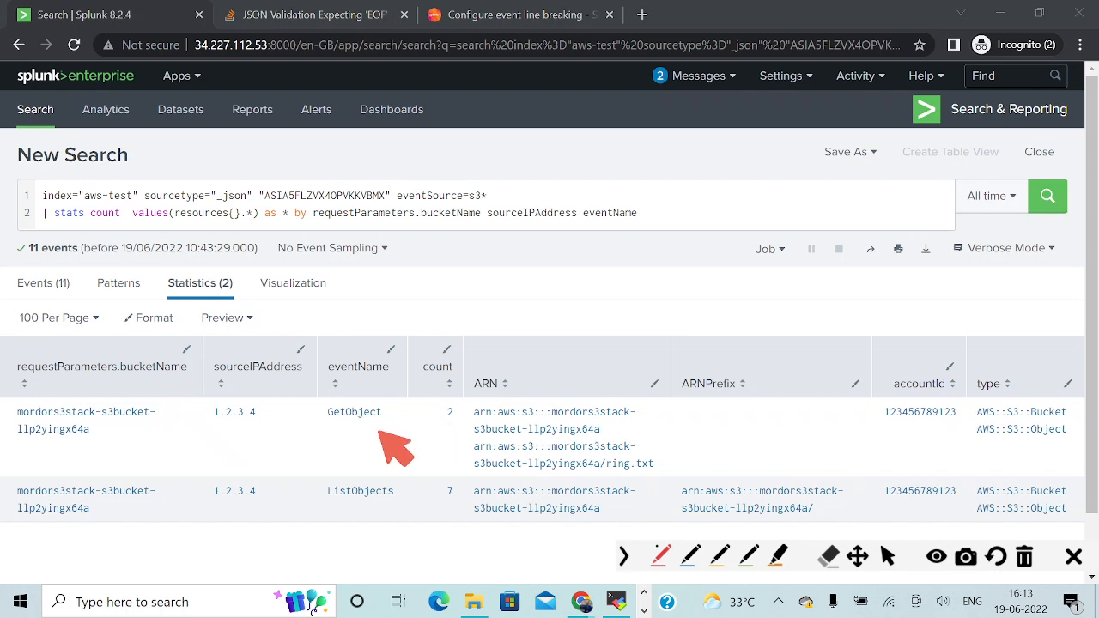
pyautogui.moveTo(401, 455)
pyautogui.mouseDown()
pyautogui.moveTo(363, 420)
pyautogui.moveTo(392, 423)
pyautogui.mouseUp()
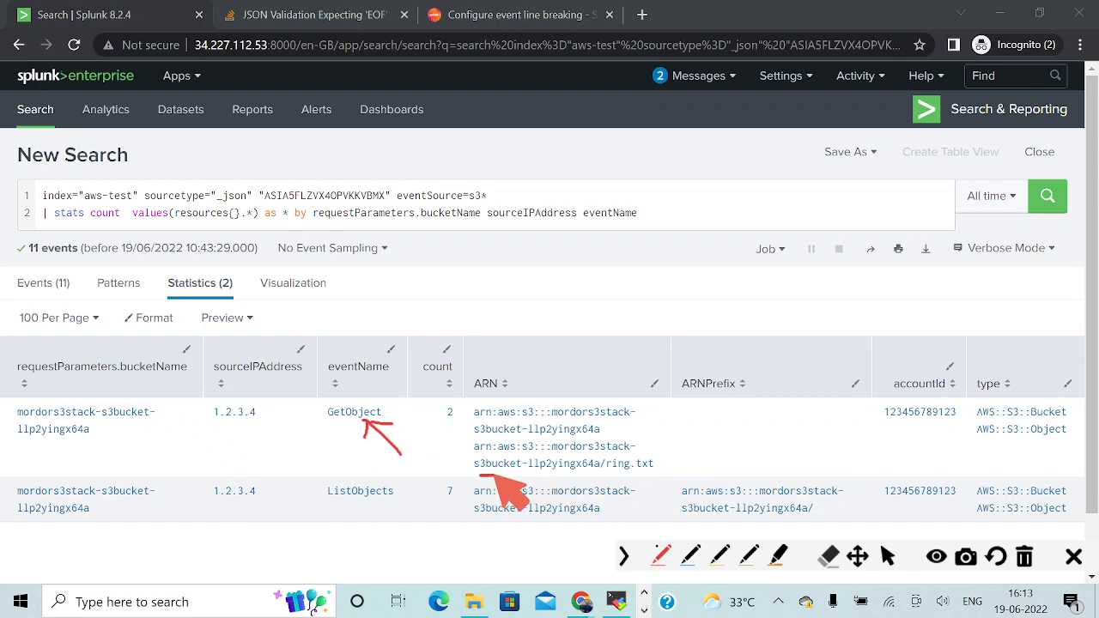
pyautogui.moveTo(480, 474); pyautogui.dragTo(655, 468)
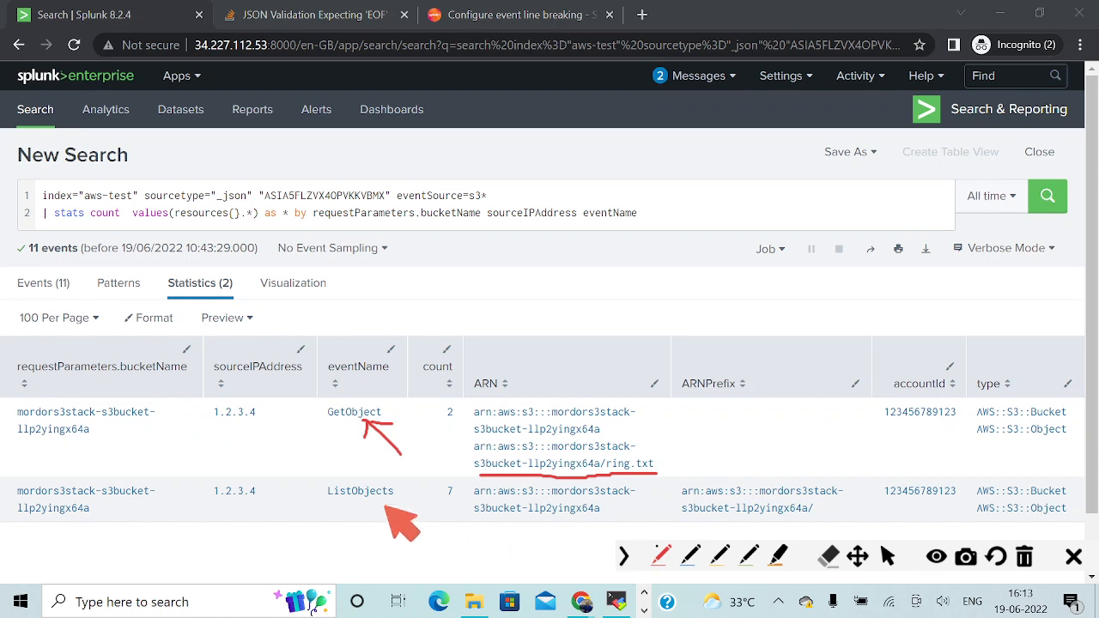
pyautogui.moveTo(356, 508)
pyautogui.mouseDown()
pyautogui.moveTo(377, 530)
pyautogui.moveTo(369, 507)
pyautogui.mouseUp()
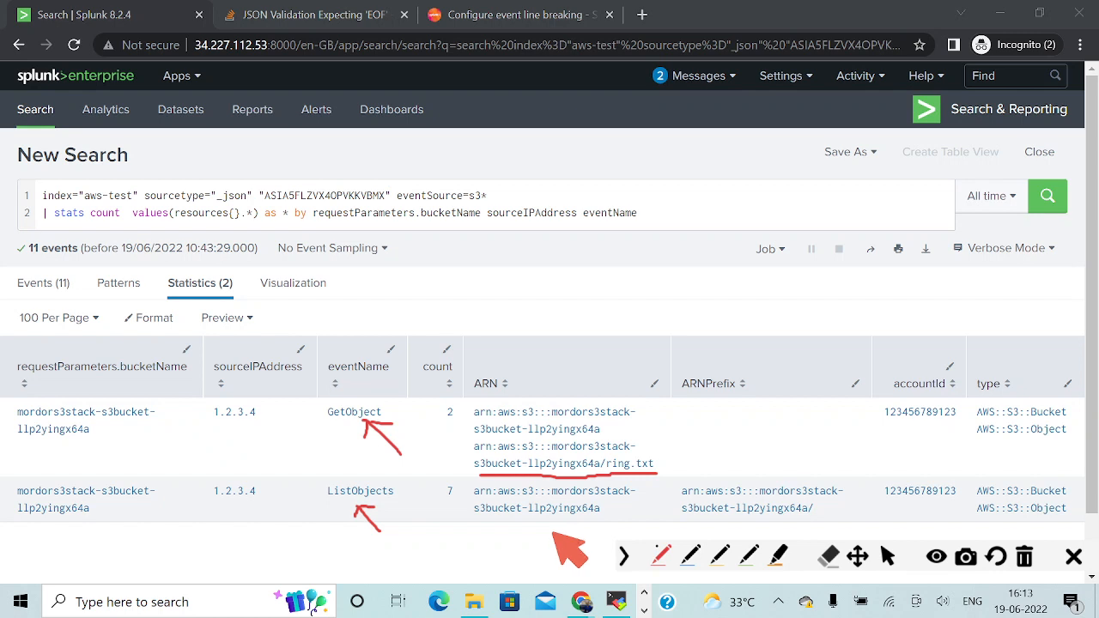
pyautogui.moveTo(547, 523)
pyautogui.mouseDown()
pyautogui.moveTo(556, 543)
pyautogui.moveTo(546, 535)
pyautogui.moveTo(561, 527)
pyautogui.mouseUp()
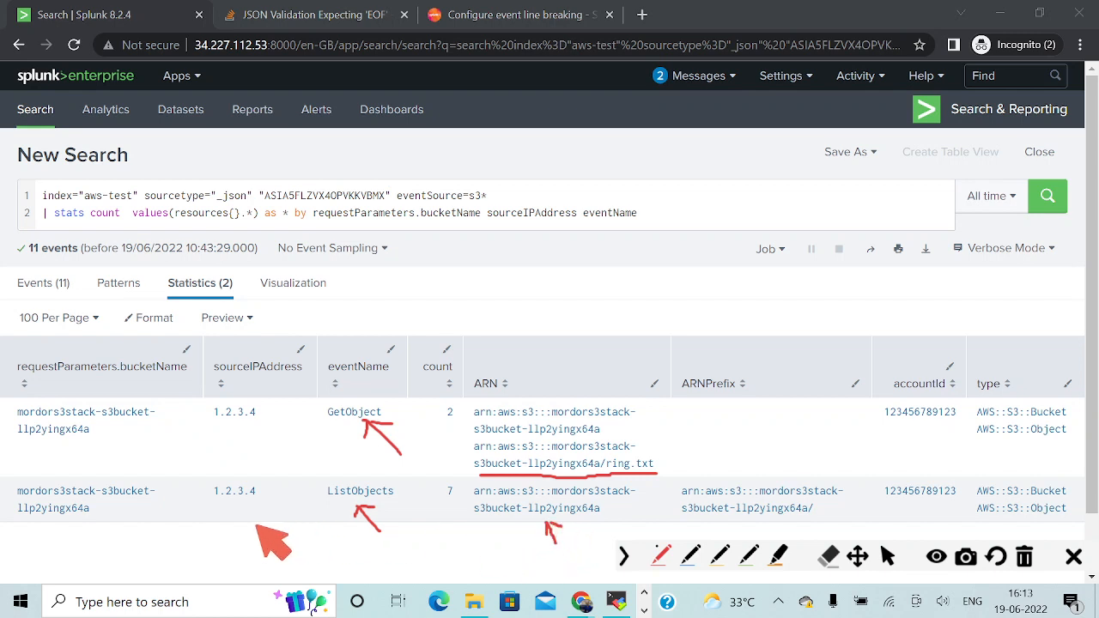
pyautogui.moveTo(214, 505); pyautogui.dragTo(291, 507)
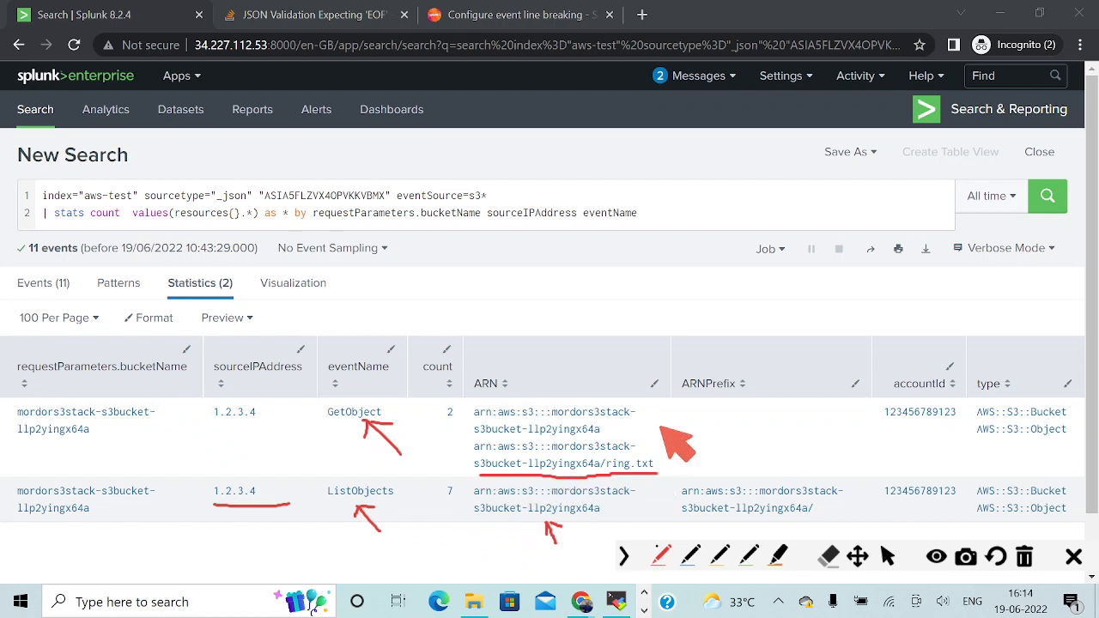
pyautogui.moveTo(635, 438); pyautogui.dragTo(723, 418)
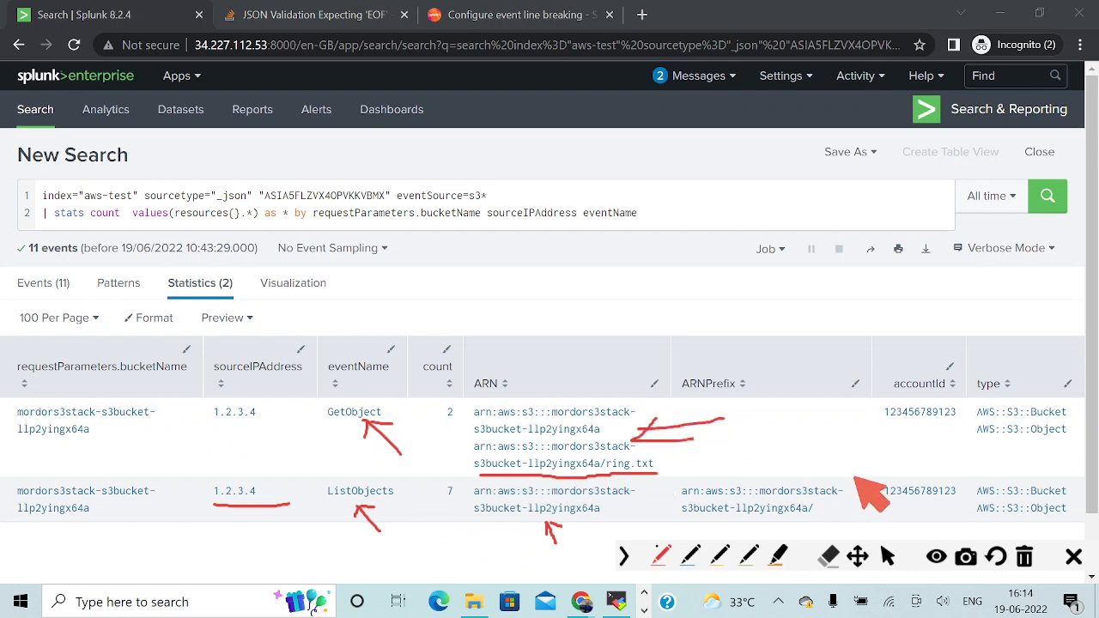
pyautogui.click(887, 556)
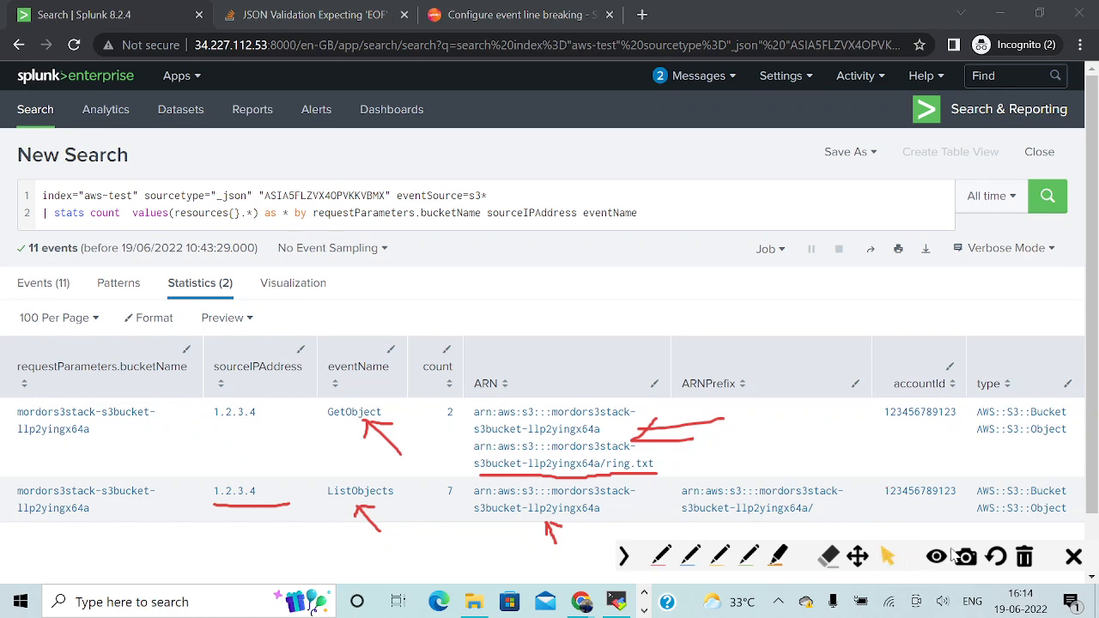
pyautogui.click(1025, 558)
# Switch to the OneNote page and copy the query under "Temporary credentials retrieved by querying instance metadata".
pyautogui.hotkey('alt', 'Tab')
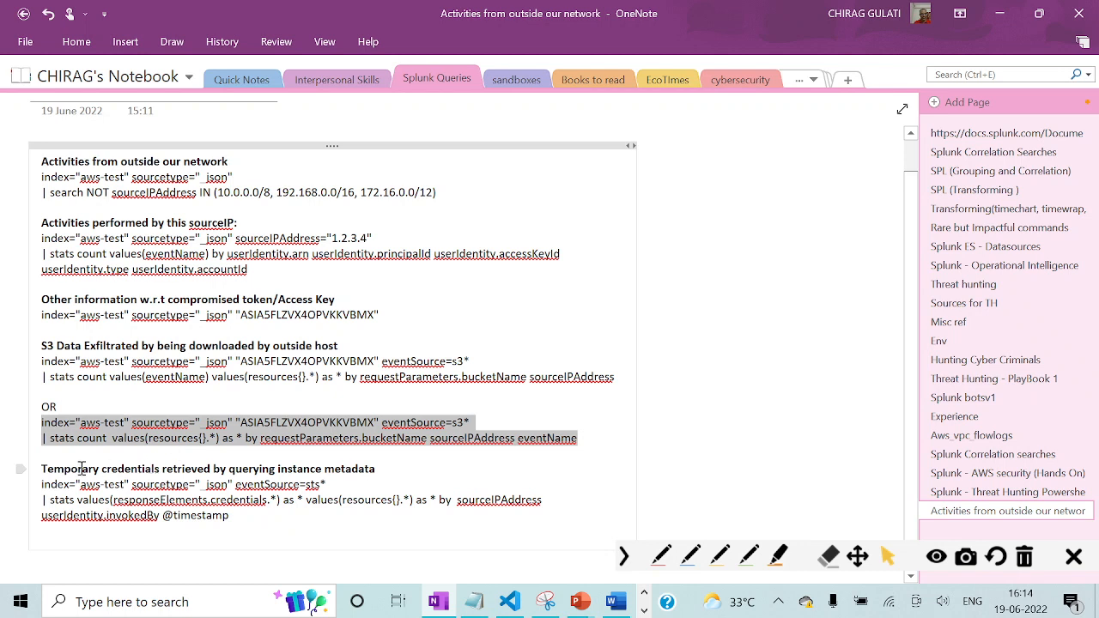
pyautogui.moveTo(42, 470); pyautogui.dragTo(391, 475)
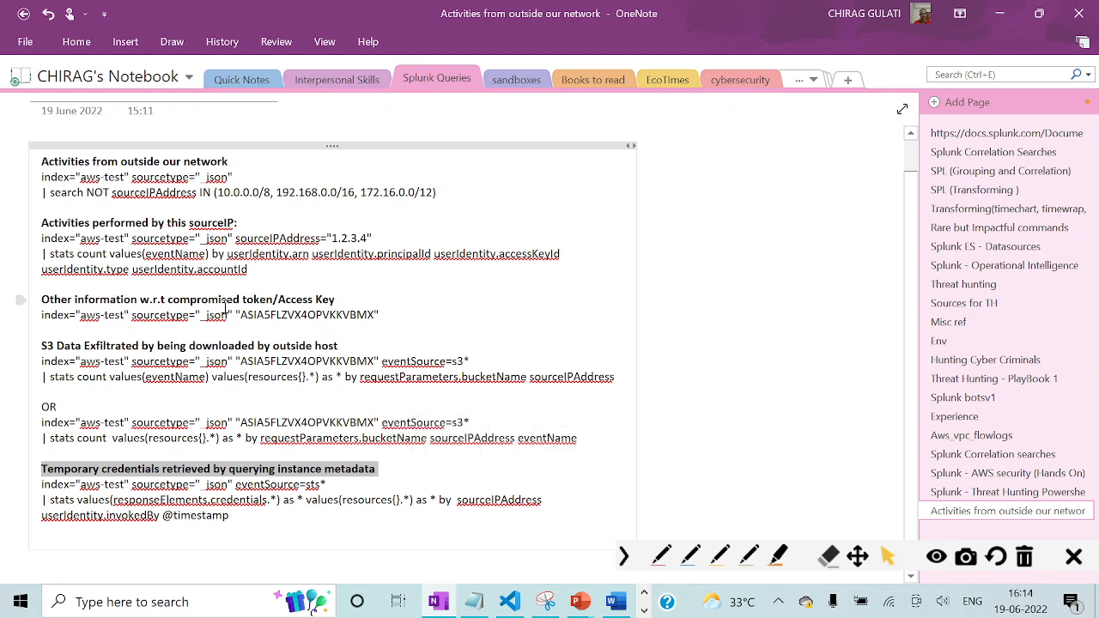
pyautogui.moveTo(260, 316); pyautogui.dragTo(376, 316)
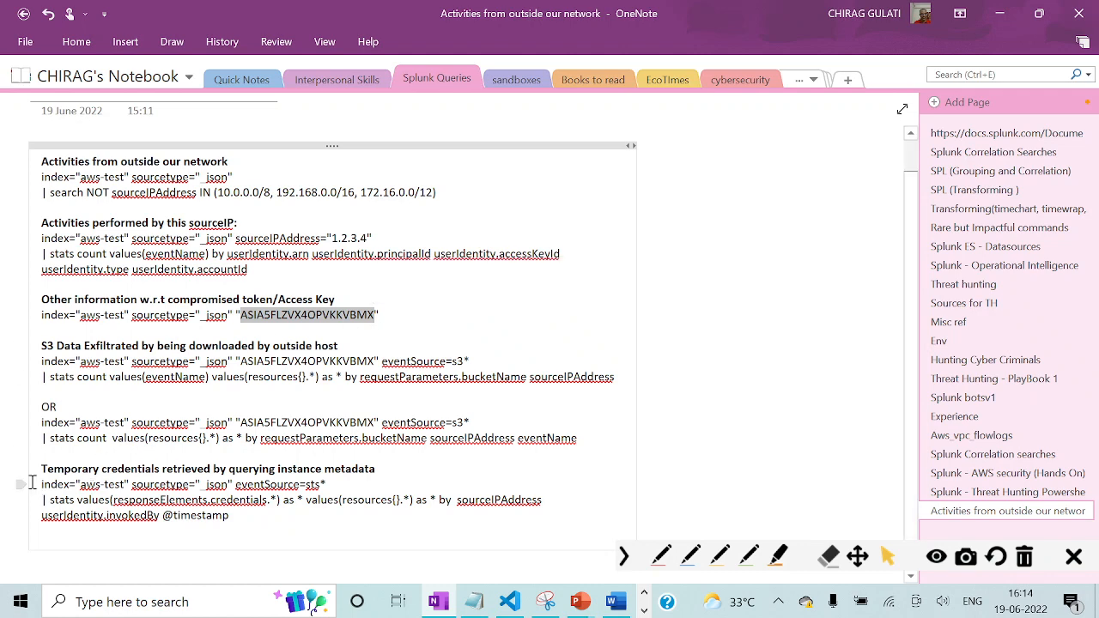
pyautogui.moveTo(41, 483); pyautogui.dragTo(233, 524)
pyautogui.hotkey('ctrl', 'c')
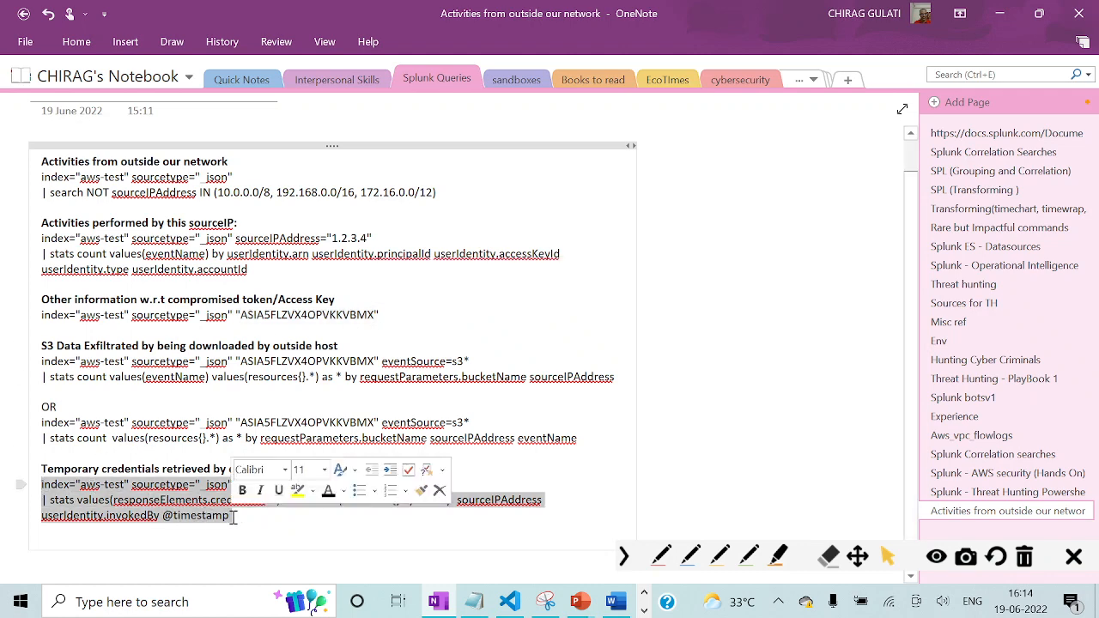
pyautogui.hotkey('alt', 'Tab')
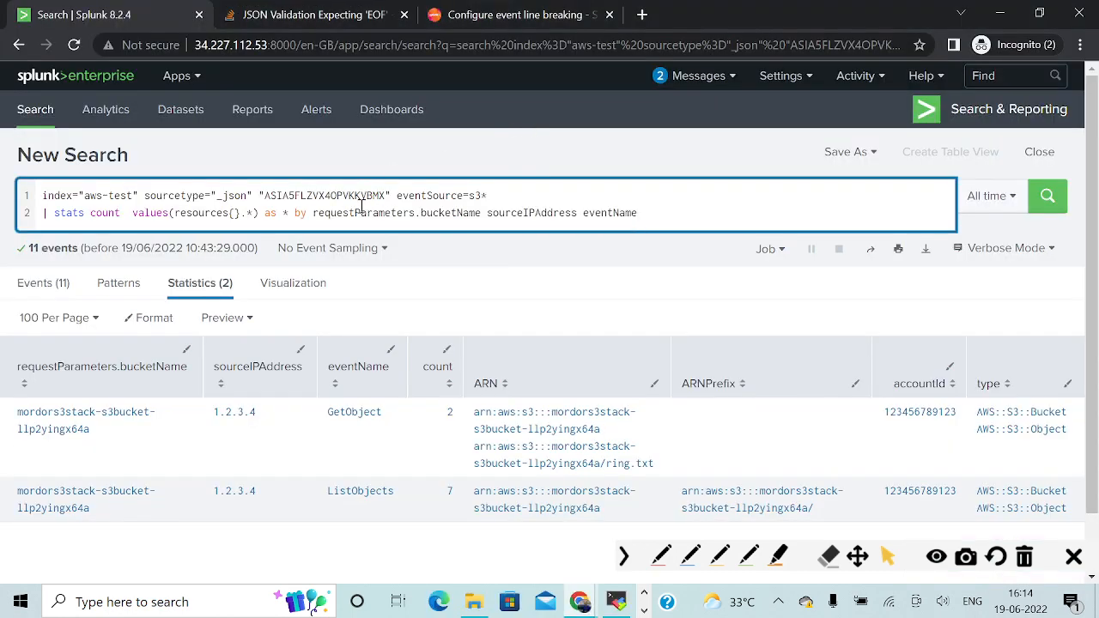
pyautogui.hotkey('ctrl', 'a')
pyautogui.hotkey('ctrl', 'v')
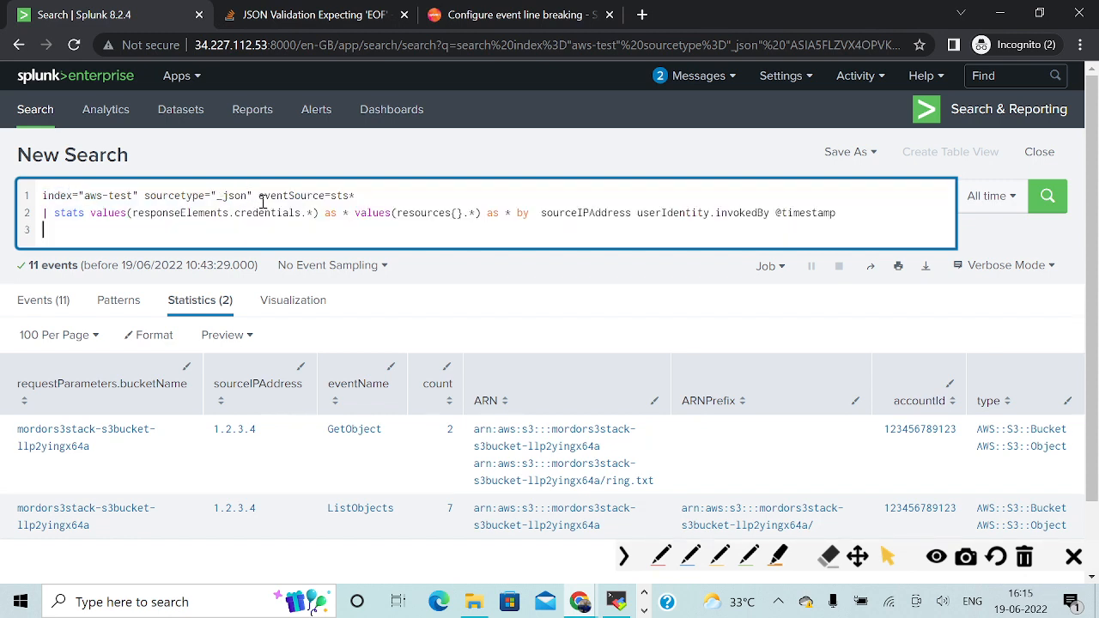
pyautogui.moveTo(259, 196); pyautogui.dragTo(363, 195)
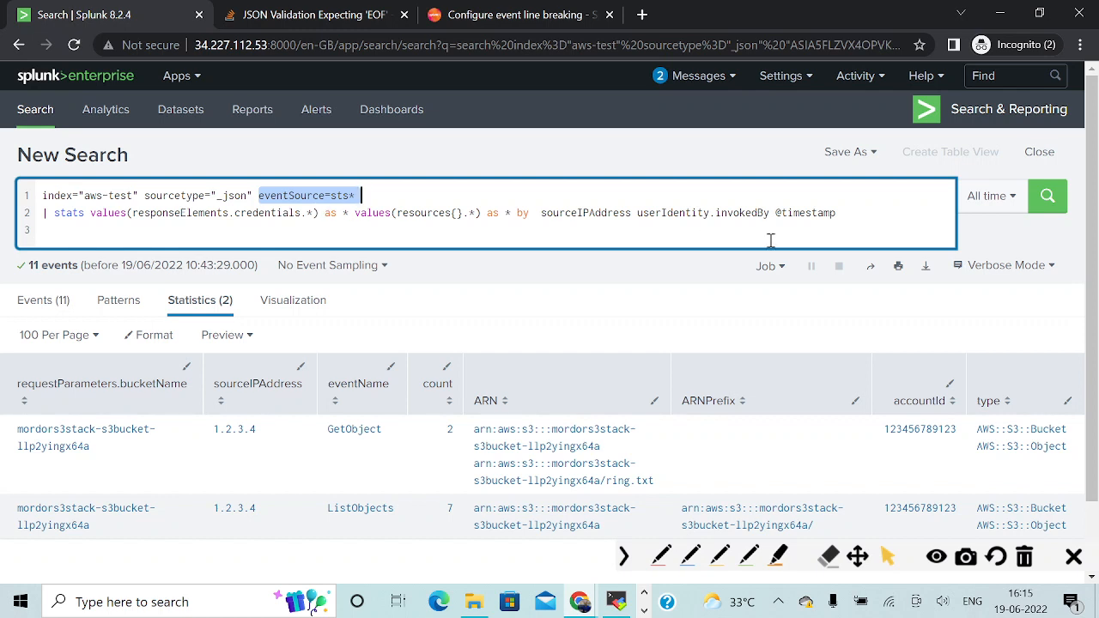
pyautogui.click(777, 213)
pyautogui.moveTo(777, 213); pyautogui.dragTo(846, 212)
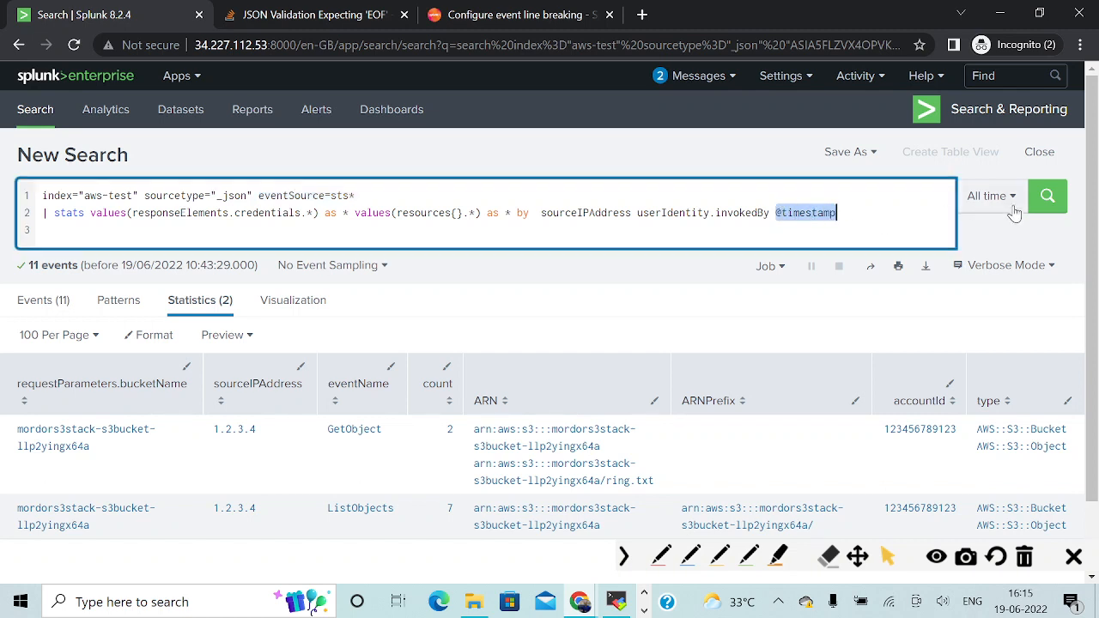
pyautogui.click(1047, 195)
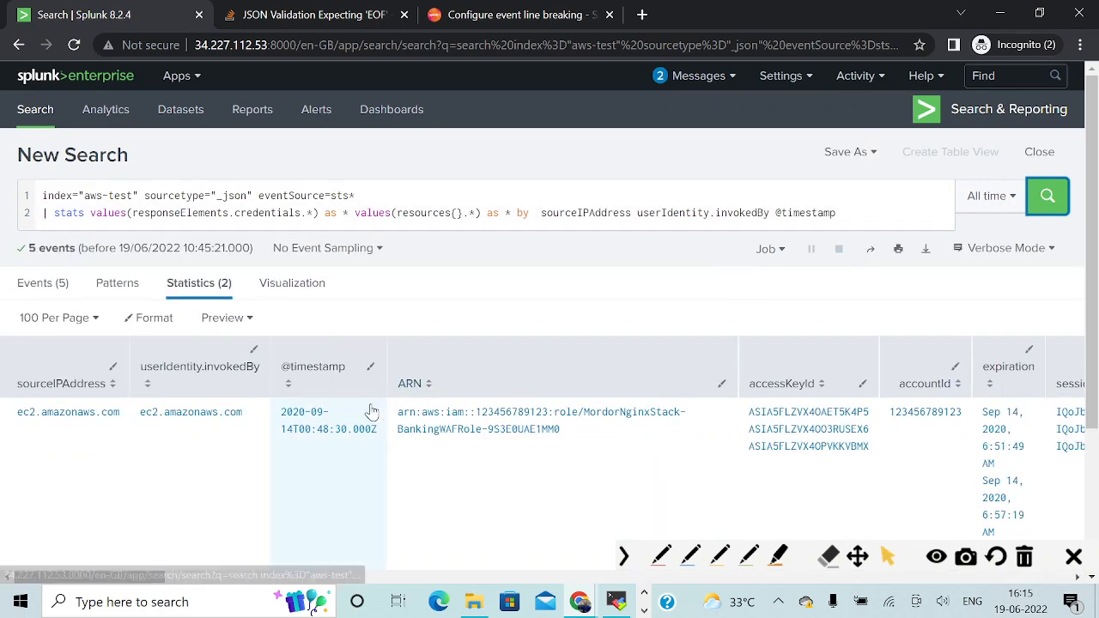
# Add count to the stats command of the sts* search and rerun it.
pyautogui.scroll(-3, 369, 412)
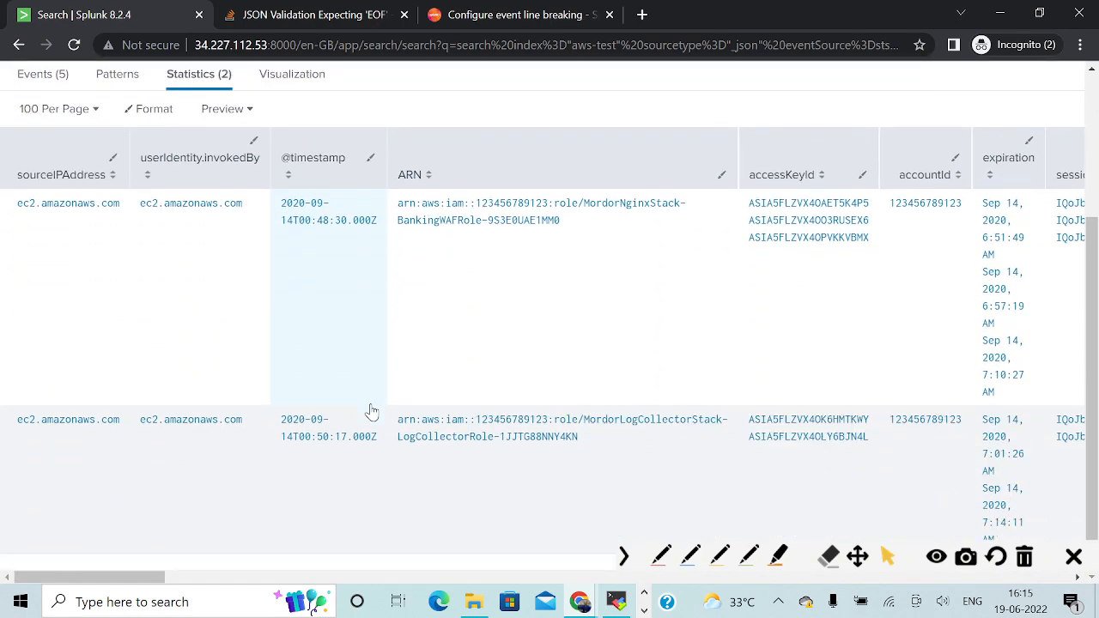
pyautogui.scroll(3, 369, 410)
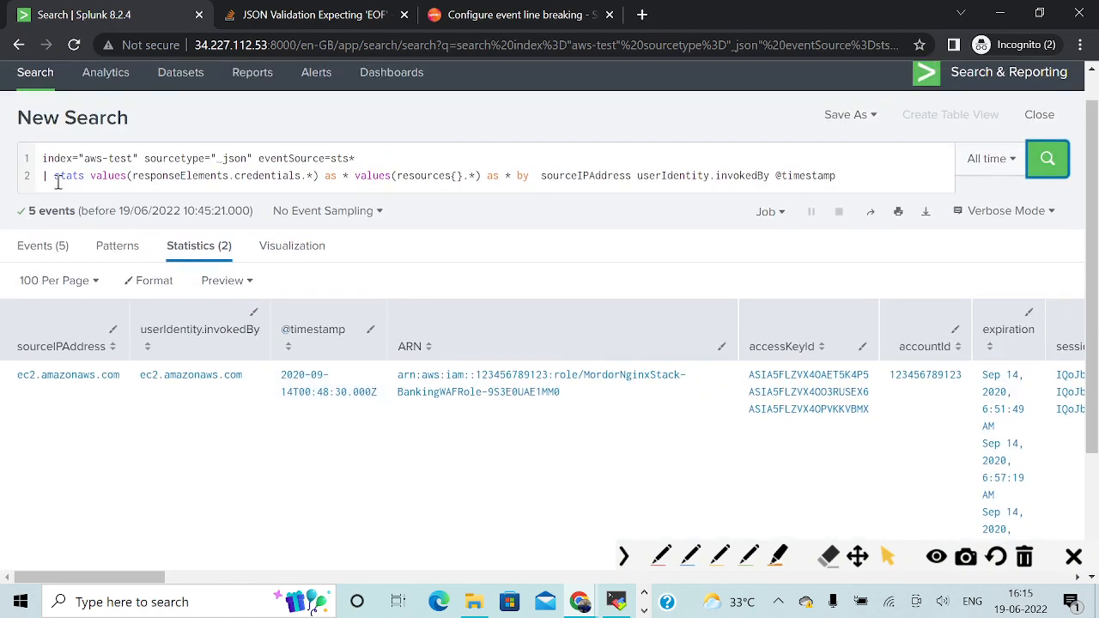
pyautogui.click(85, 176)
pyautogui.write('count')
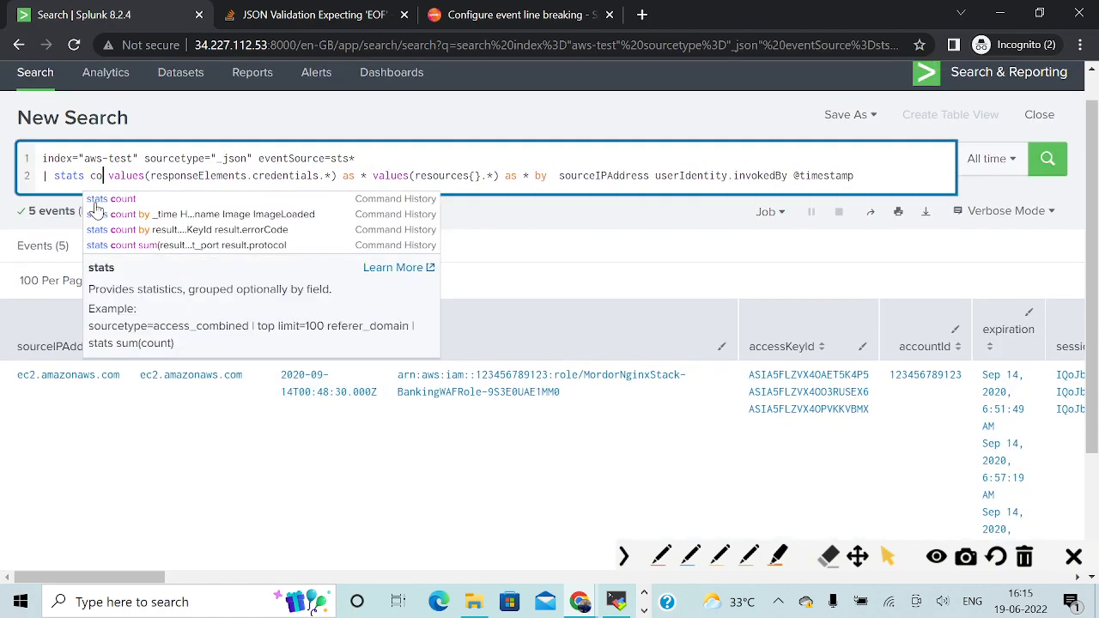
pyautogui.press('Return')
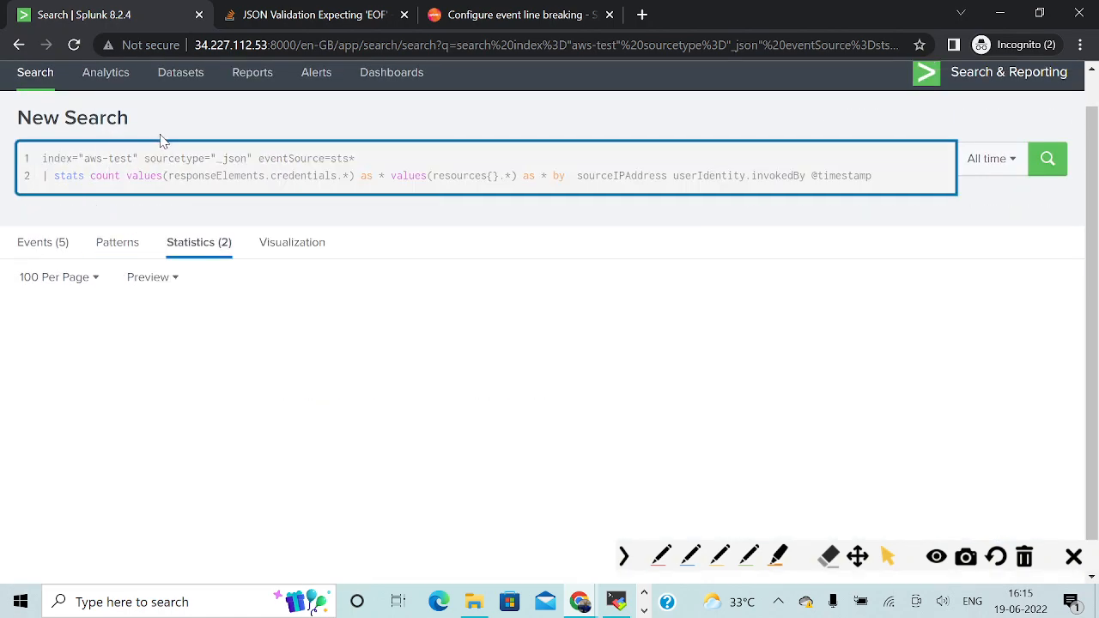
# Underline the ec2.amazonaws.com source addresses and the timestamps of both result rows with the red pen.
pyautogui.scroll(-2, 377, 369)
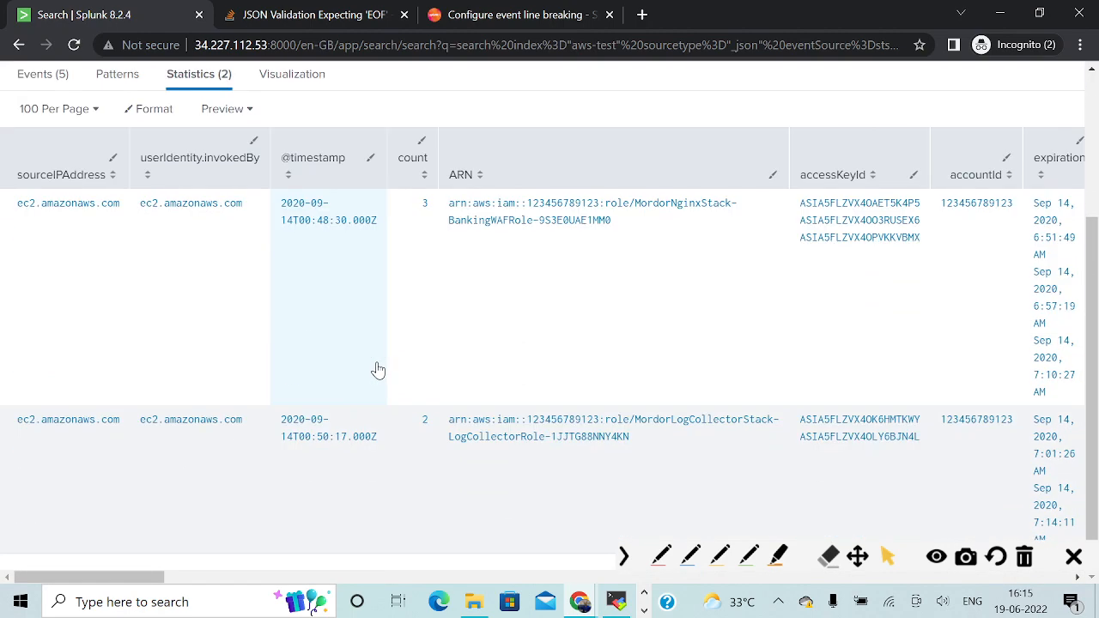
pyautogui.click(661, 557)
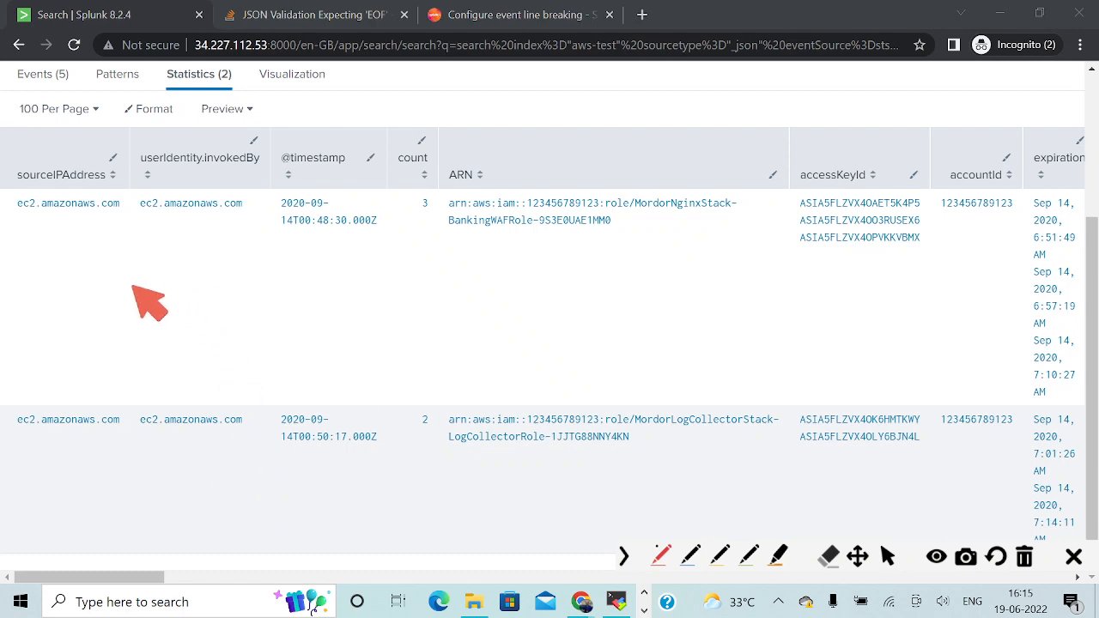
pyautogui.moveTo(23, 220); pyautogui.dragTo(108, 214)
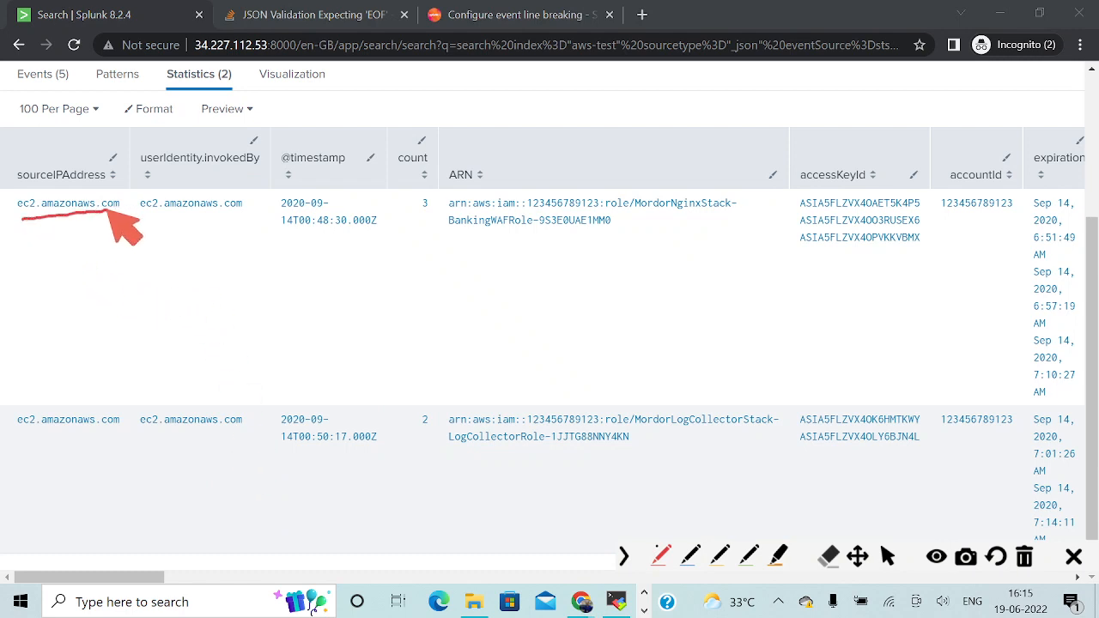
pyautogui.moveTo(33, 435); pyautogui.dragTo(109, 433)
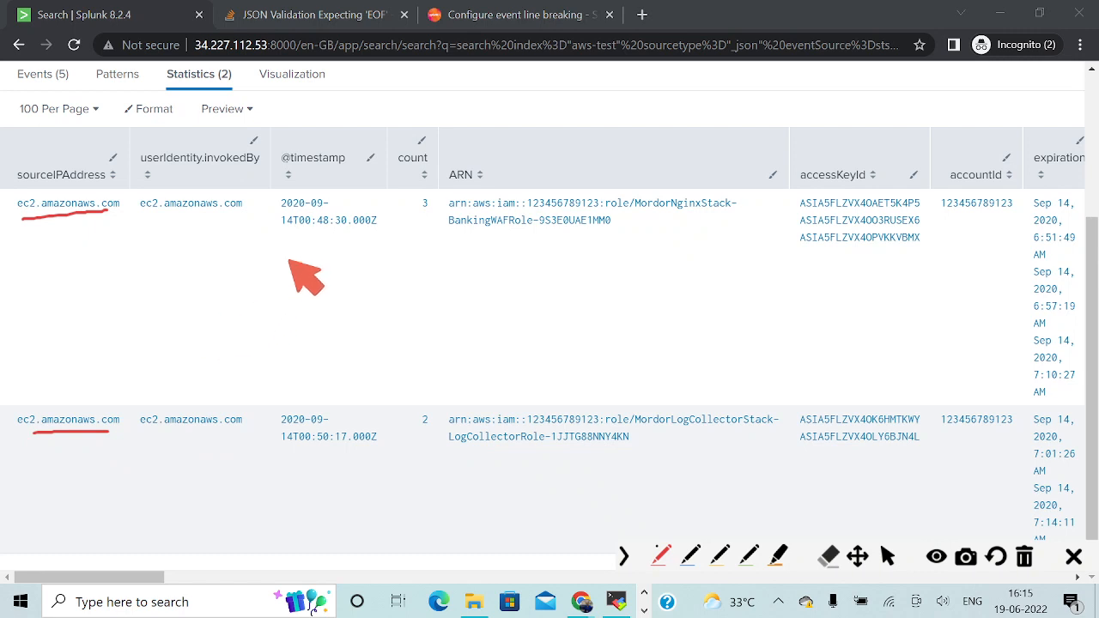
pyautogui.moveTo(279, 230); pyautogui.dragTo(367, 230)
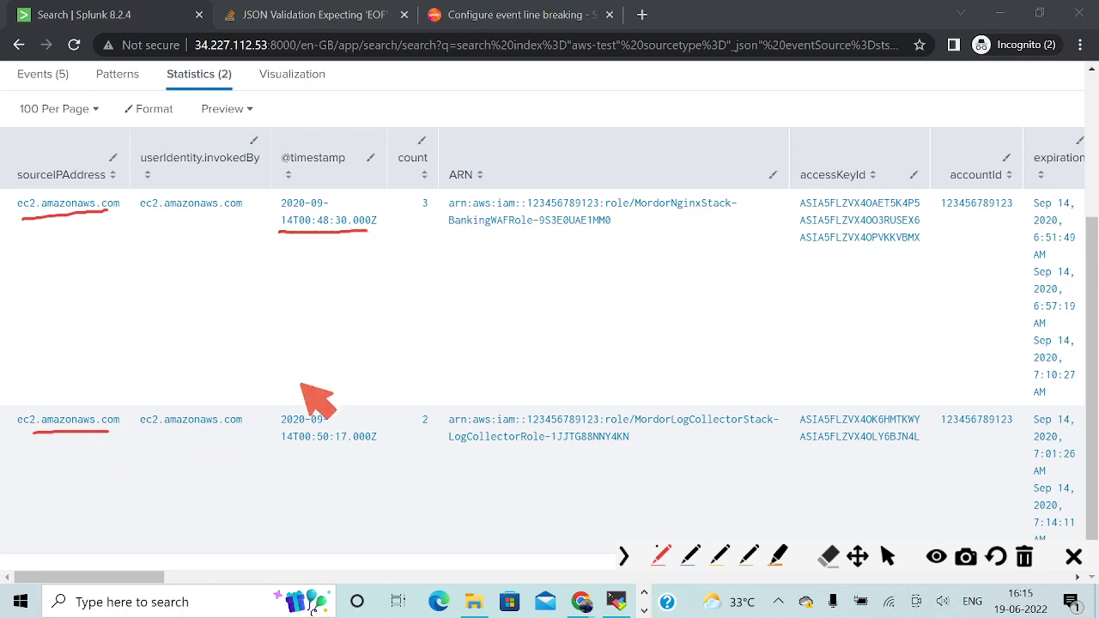
pyautogui.moveTo(284, 457); pyautogui.dragTo(352, 458)
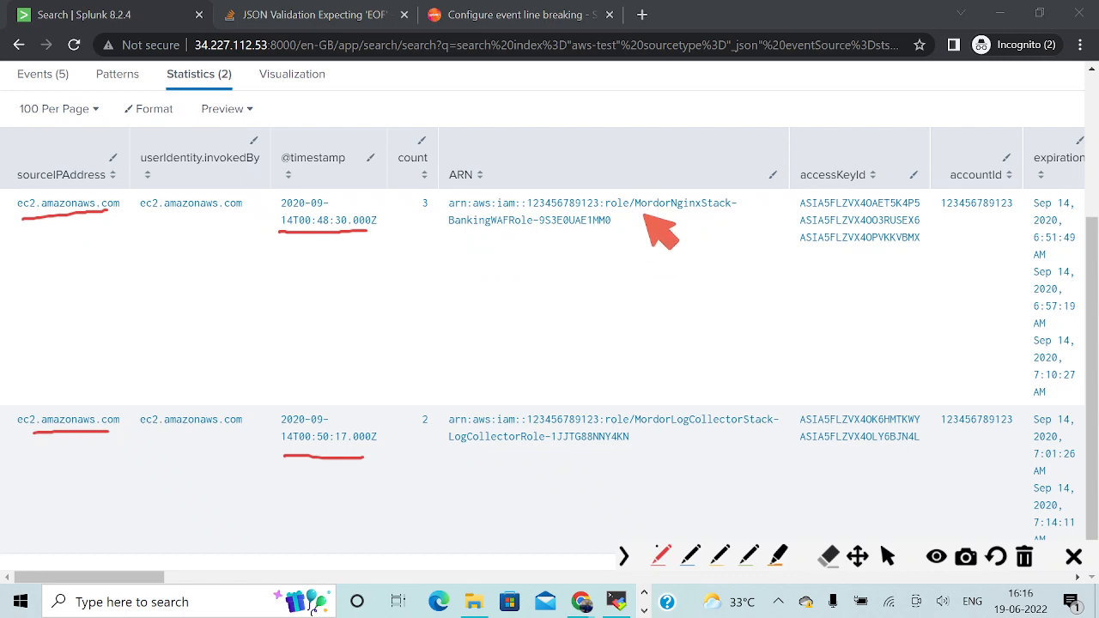
# Underline the MordorNginxStack-BankingWAFRole and LogCollectorRole ARNs in the two result rows in red.
pyautogui.moveTo(640, 209); pyautogui.dragTo(740, 208)
pyautogui.moveTo(442, 230); pyautogui.dragTo(609, 232)
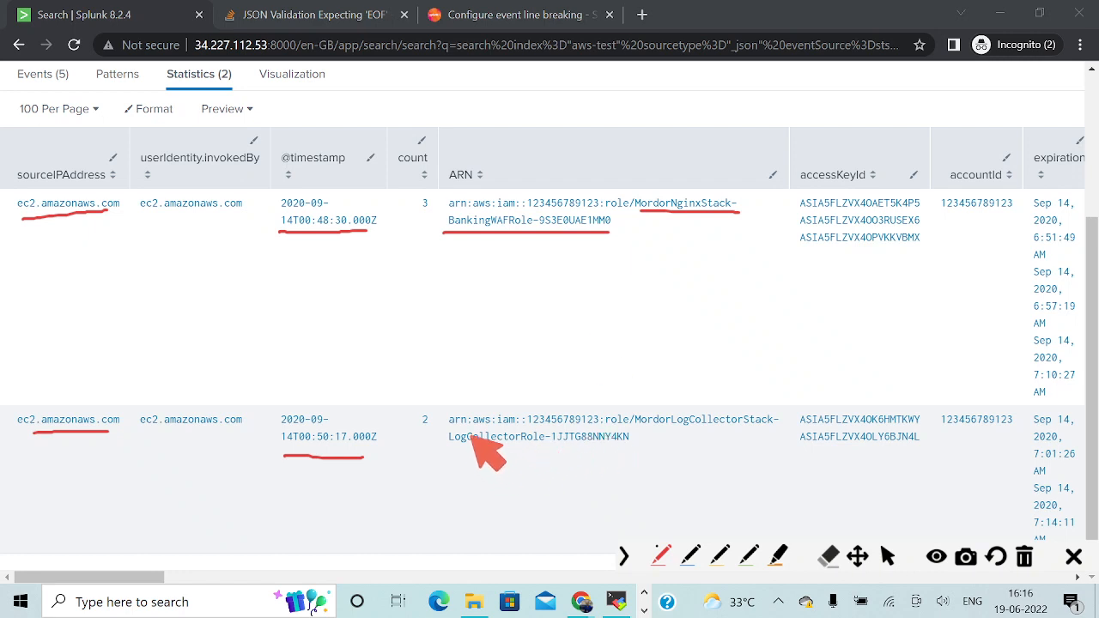
pyautogui.moveTo(472, 426); pyautogui.dragTo(559, 426)
pyautogui.moveTo(477, 449); pyautogui.dragTo(659, 451)
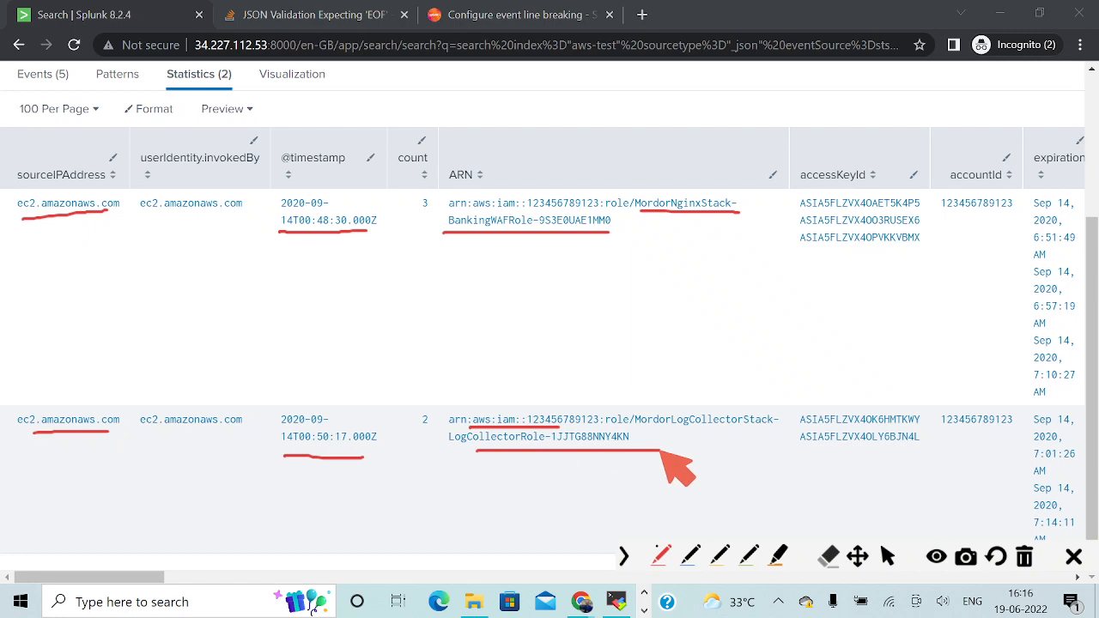
# Switch to the OneNote page and underline the compromised access key ID in red.
pyautogui.hotkey('alt', 'Tab')
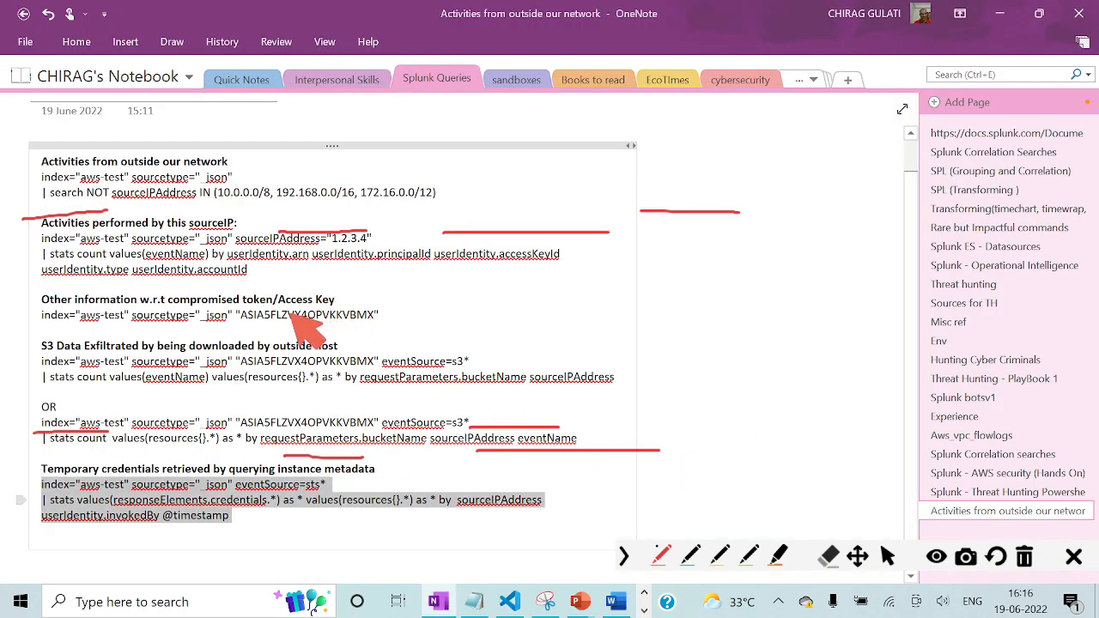
pyautogui.moveTo(292, 323)
pyautogui.mouseDown()
pyautogui.moveTo(244, 323)
pyautogui.moveTo(376, 325)
pyautogui.mouseUp()
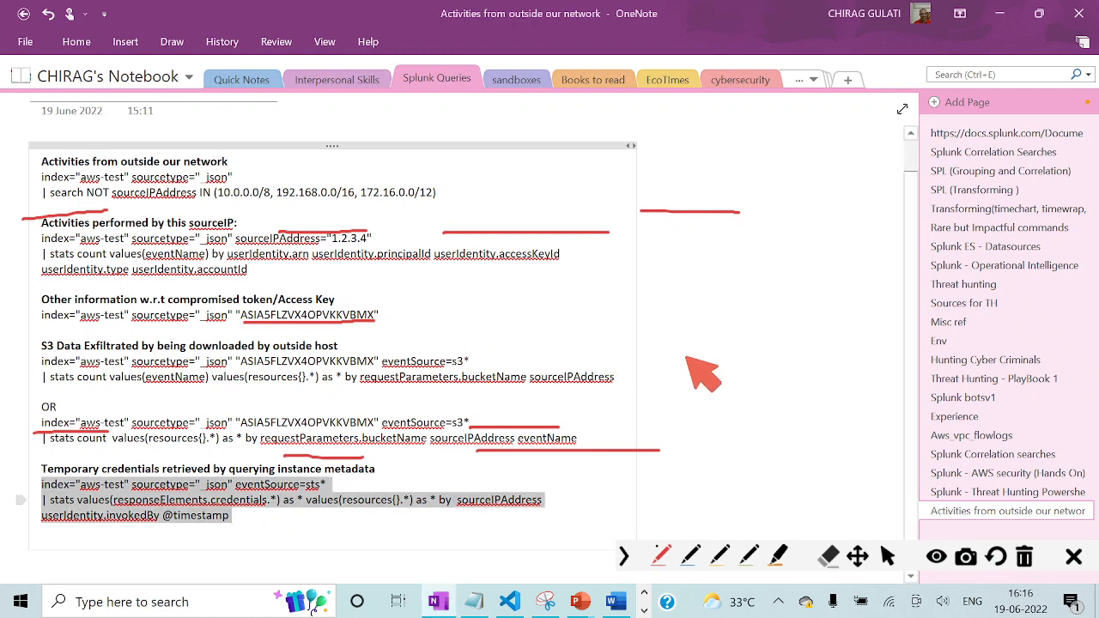
# Switch back to the Splunk results and underline the compromised access key ID and the account ID in the first row in red.
pyautogui.hotkey('alt', 'Tab')
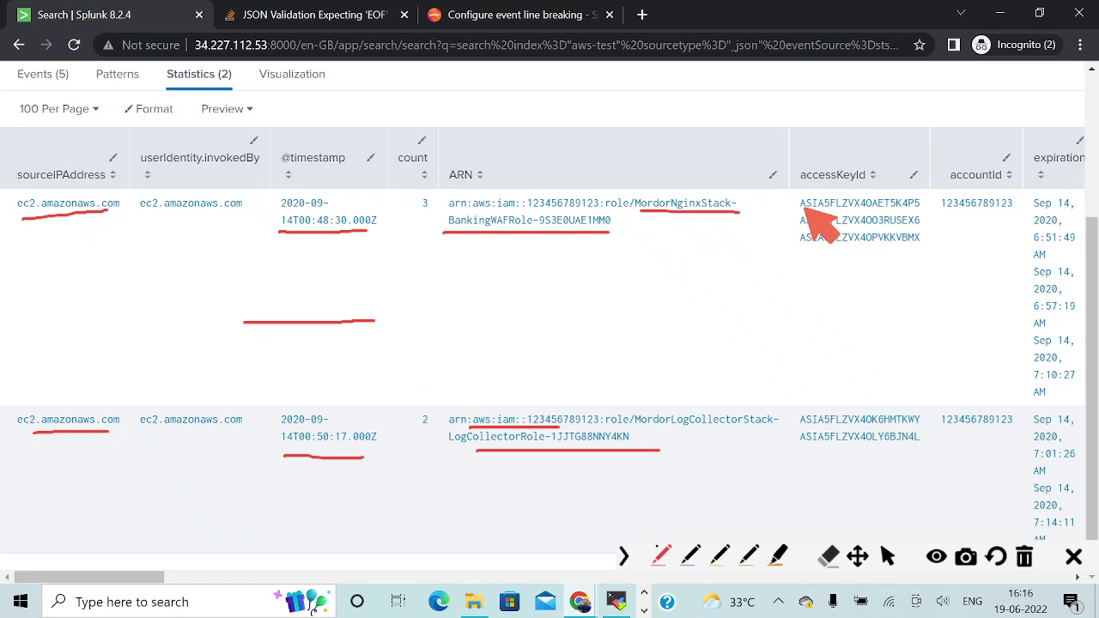
pyautogui.moveTo(788, 245); pyautogui.dragTo(929, 247)
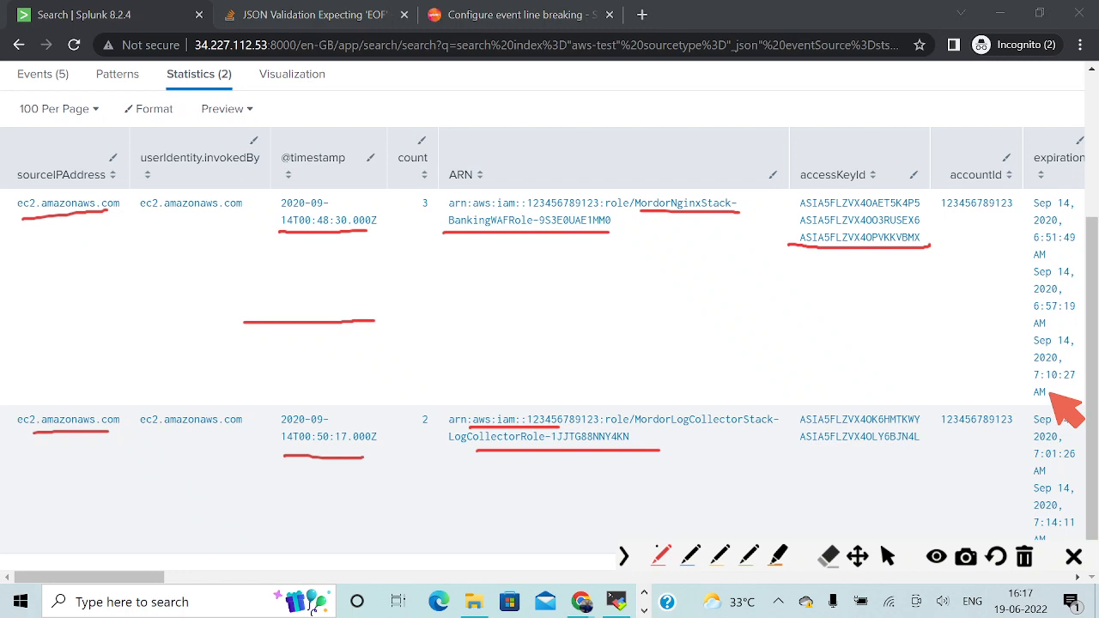
pyautogui.moveTo(942, 215); pyautogui.dragTo(1016, 203)
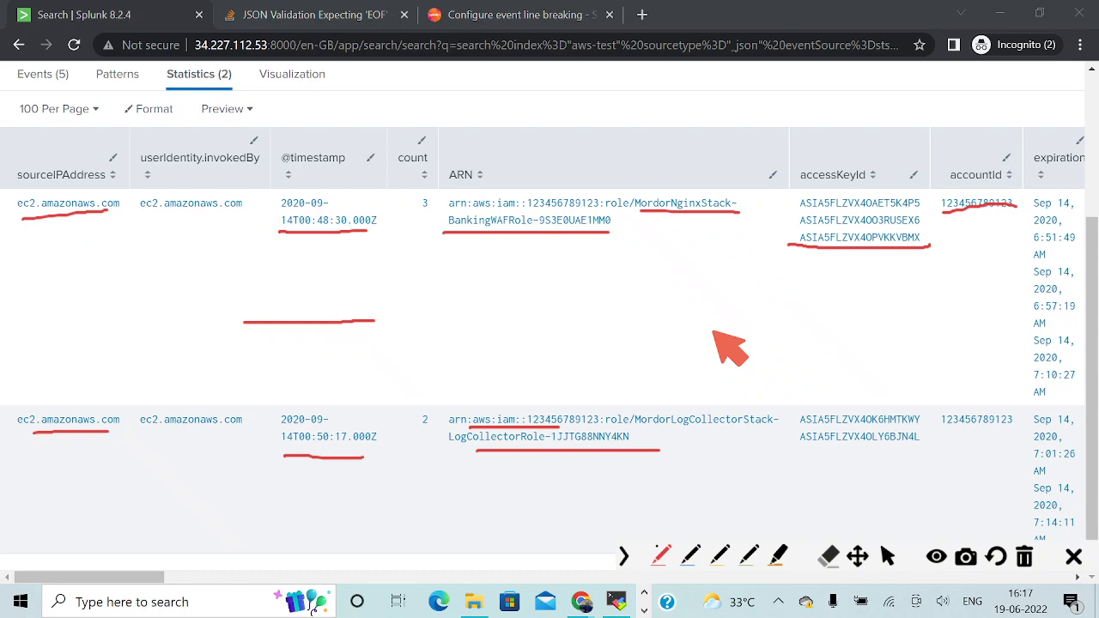
# Put the annotation pen away and clear all red underlines from the screen.
pyautogui.click(887, 556)
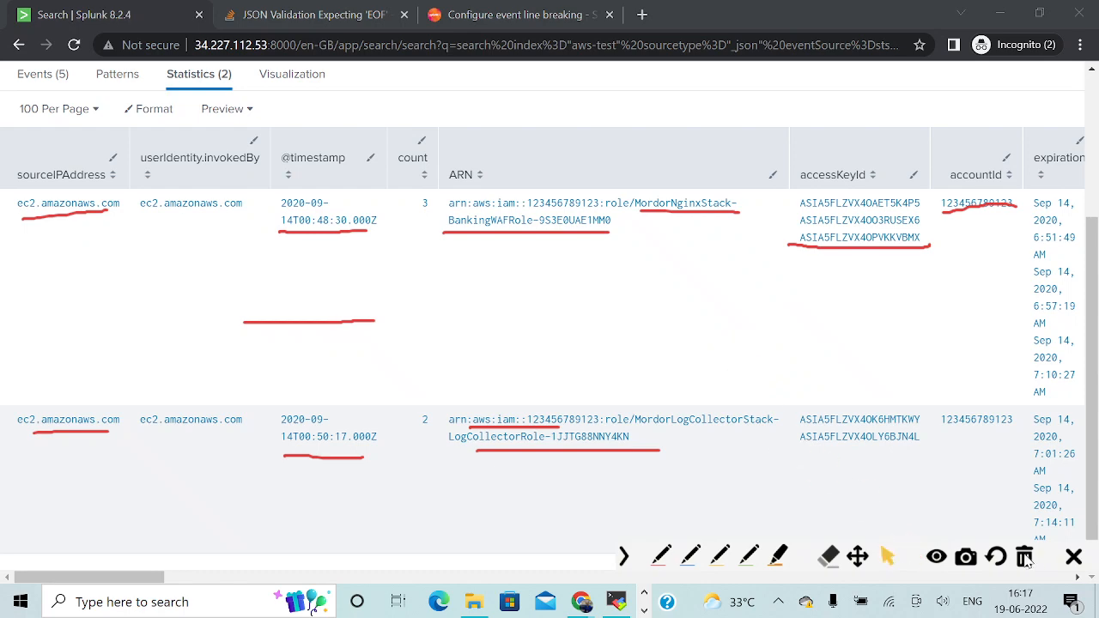
pyautogui.moveTo(163, 578); pyautogui.dragTo(250, 579)
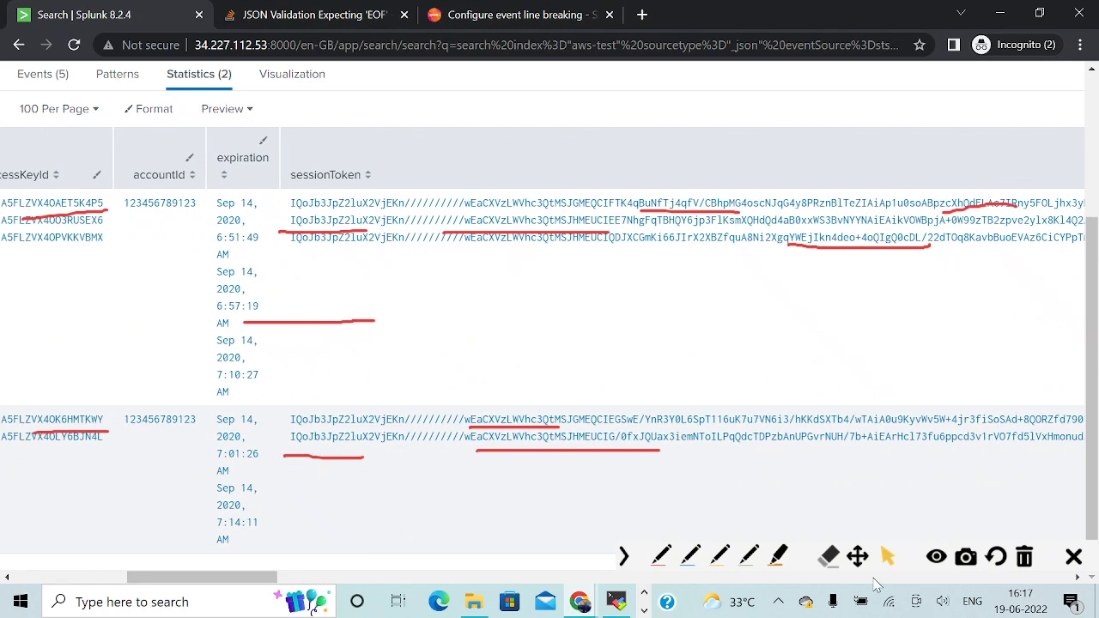
pyautogui.click(1030, 562)
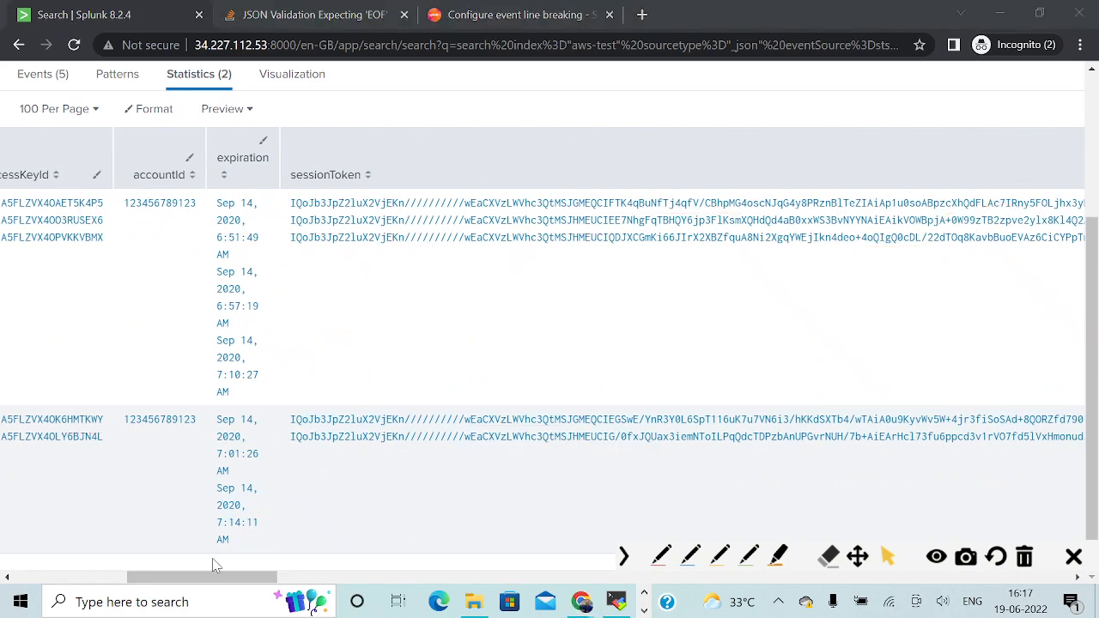
# Examine the access key, expiration, session token and type columns of the two result rows.
pyautogui.moveTo(220, 581)
pyautogui.mouseDown()
pyautogui.moveTo(243, 587)
pyautogui.moveTo(167, 581)
pyautogui.mouseUp()
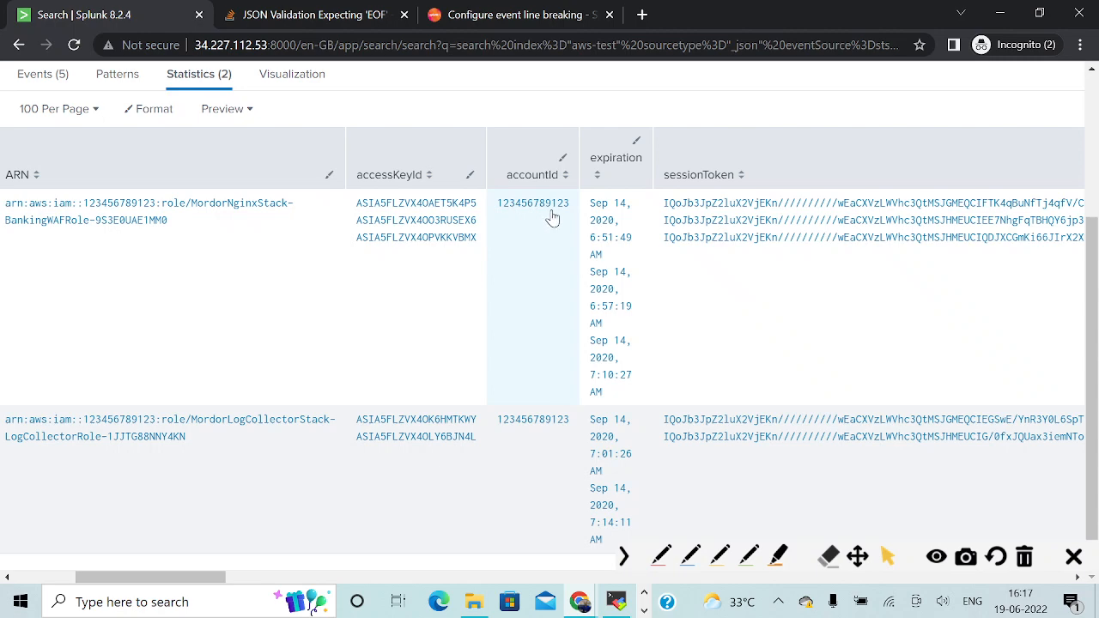
pyautogui.moveTo(197, 578); pyautogui.dragTo(264, 579)
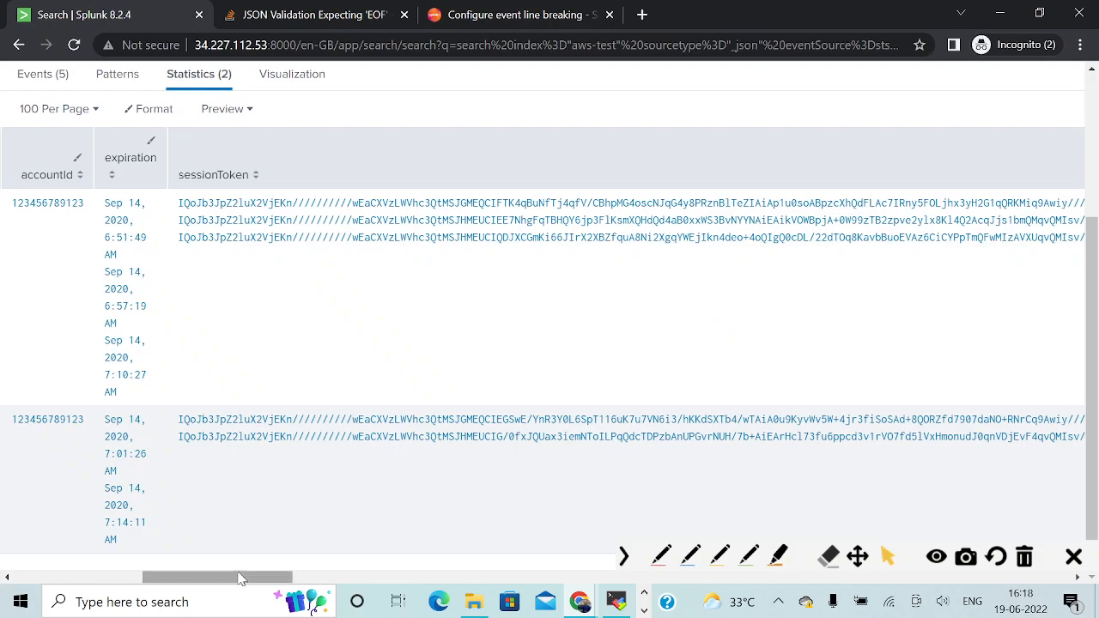
pyautogui.moveTo(241, 577); pyautogui.dragTo(1026, 567)
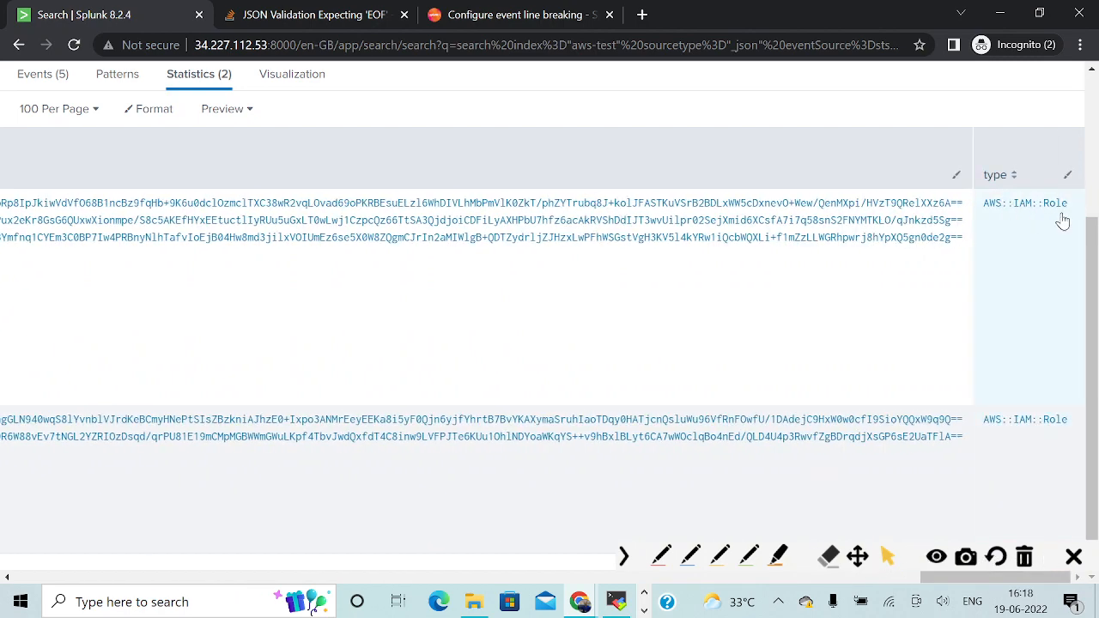
pyautogui.moveTo(986, 581); pyautogui.dragTo(48, 518)
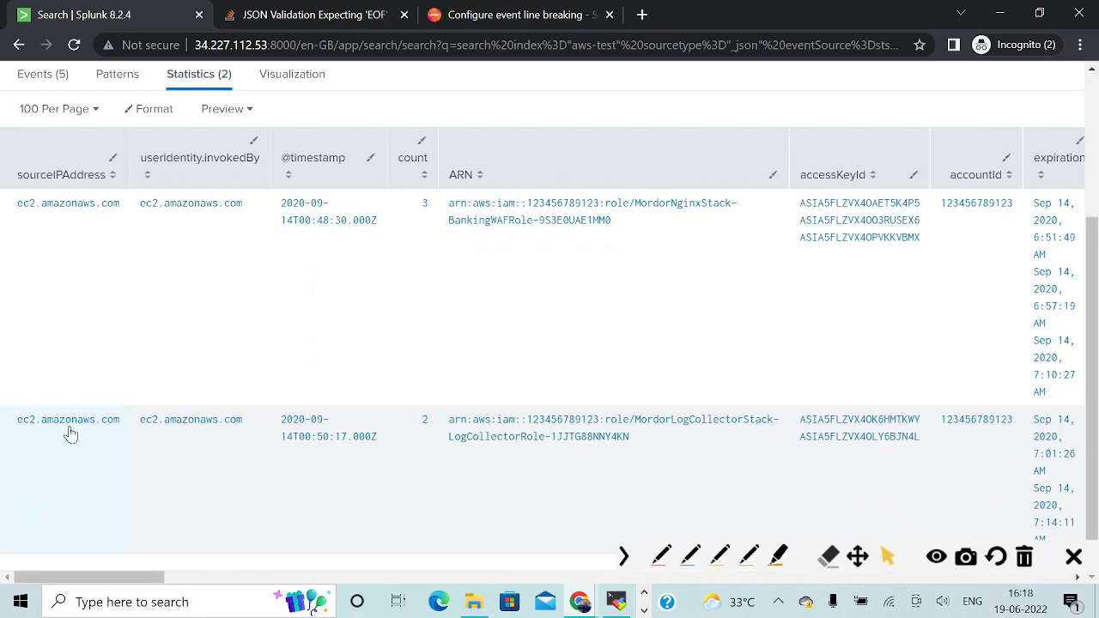
# Draw a red arrow pointing at the MordorNginxStack role ARN in the first result row.
pyautogui.moveTo(100, 581); pyautogui.dragTo(174, 581)
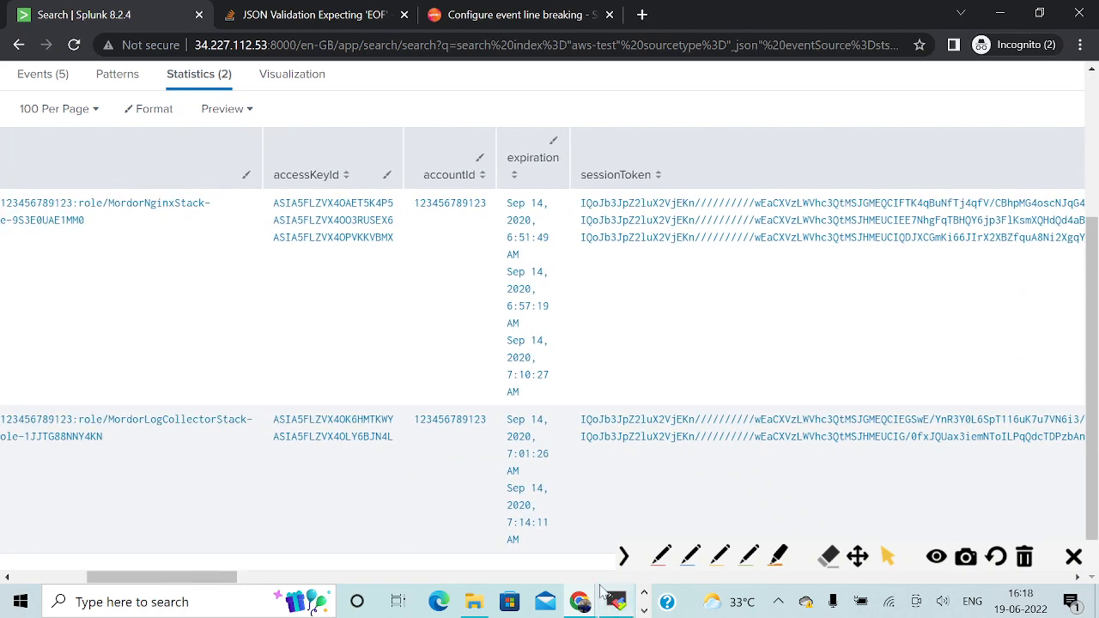
pyautogui.click(662, 557)
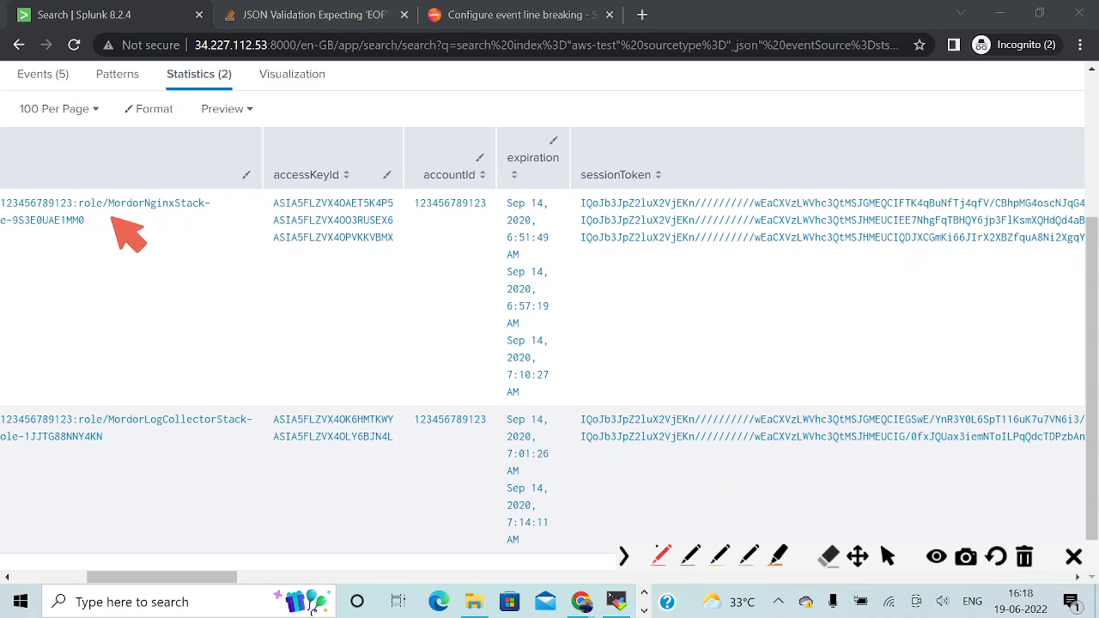
pyautogui.moveTo(110, 216); pyautogui.dragTo(138, 275)
pyautogui.moveTo(122, 233)
pyautogui.mouseDown()
pyautogui.moveTo(103, 216)
pyautogui.moveTo(137, 222)
pyautogui.mouseUp()
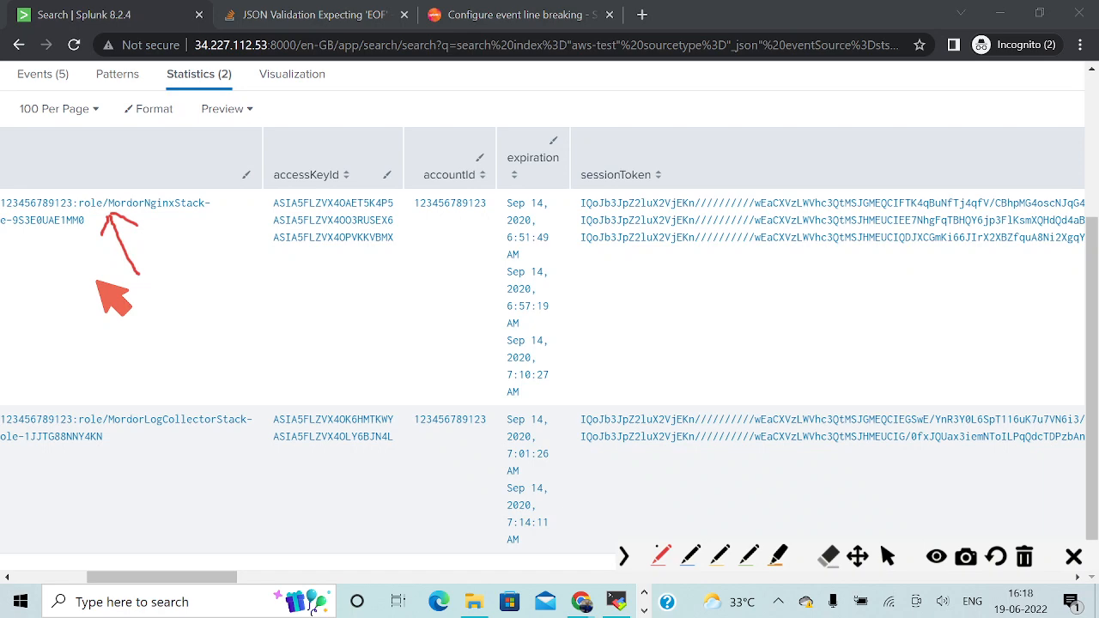
# Switch from the Splunk results to another open application window.
pyautogui.hotkey('alt', 'Tab')
pyautogui.hotkey('alt', 'Tab')
pyautogui.hotkey('alt', 'Tab')
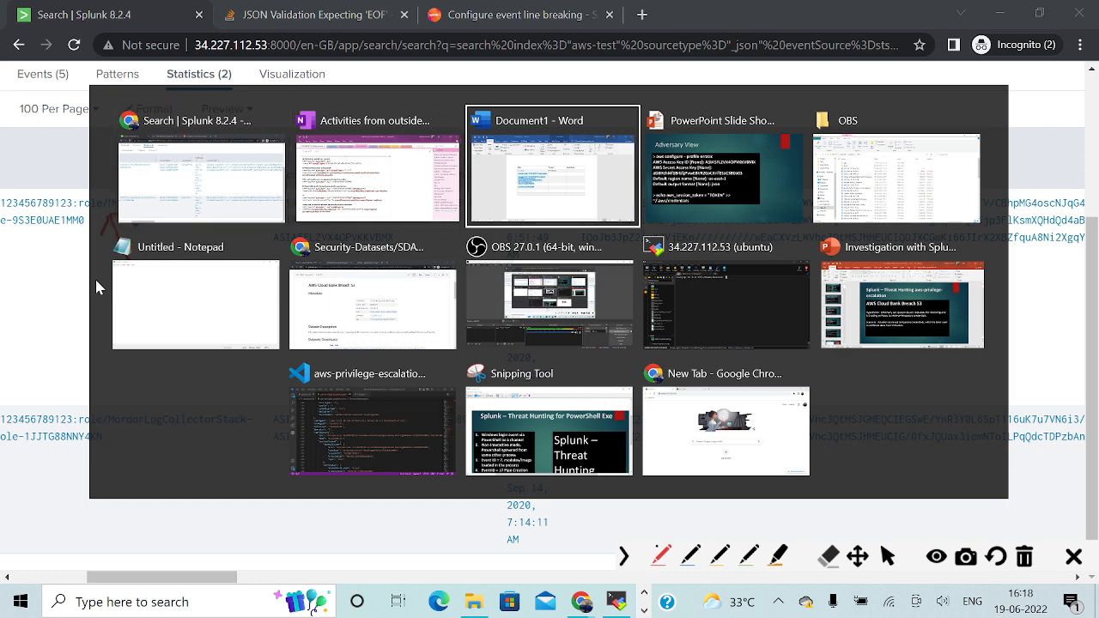
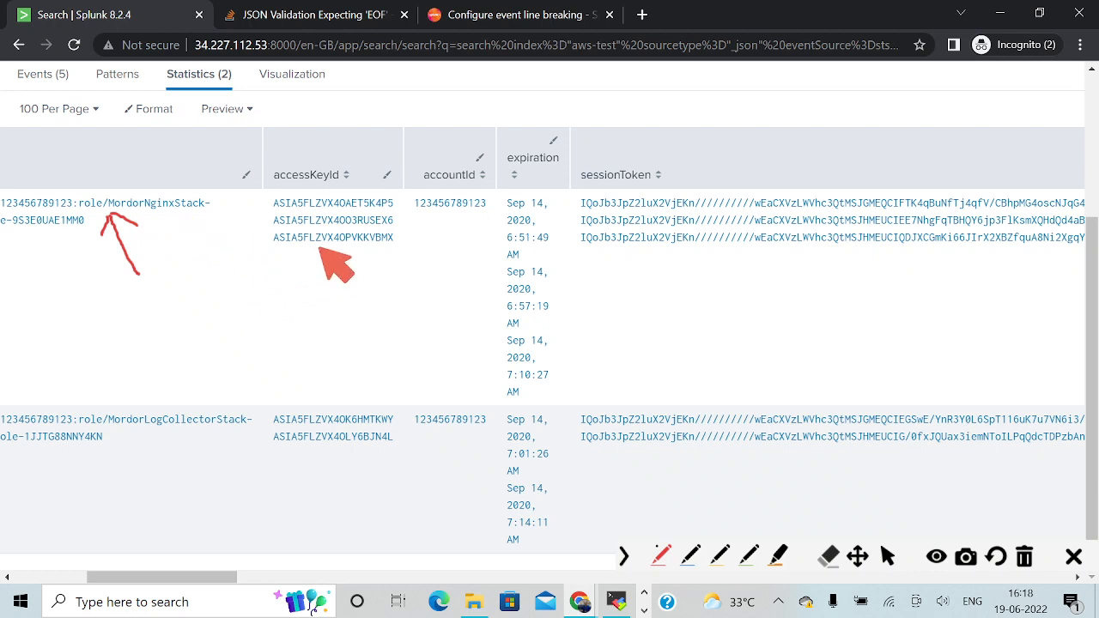
# Draw a red arrow pointing at the third access key ID in the MordorNginxStack row and underline that key in red.
pyautogui.moveTo(320, 249); pyautogui.dragTo(349, 326)
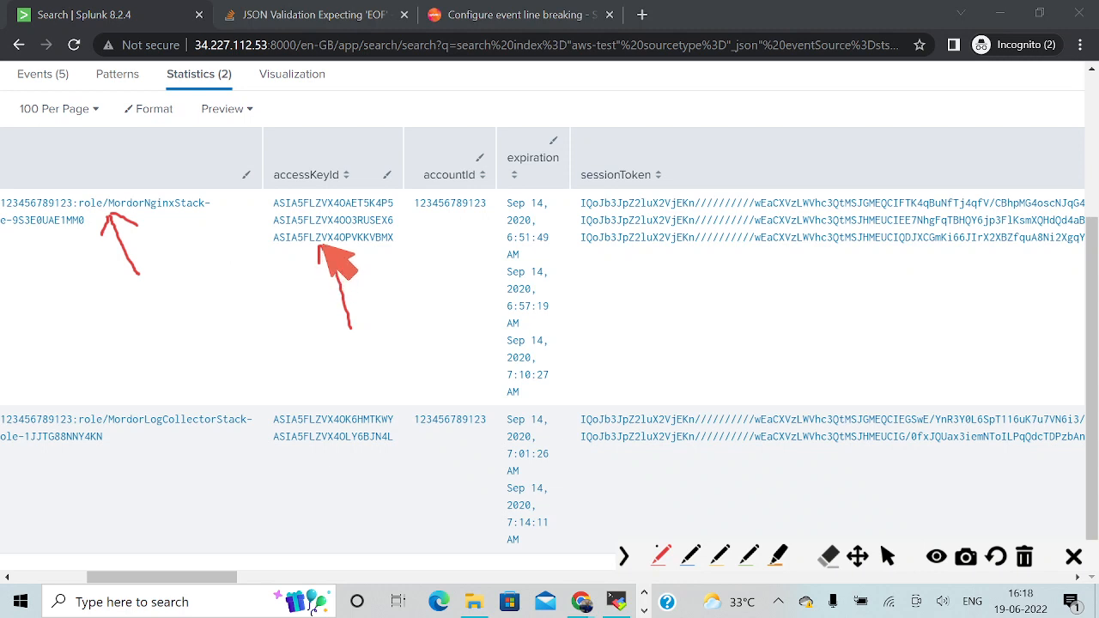
pyautogui.moveTo(255, 249); pyautogui.dragTo(403, 249)
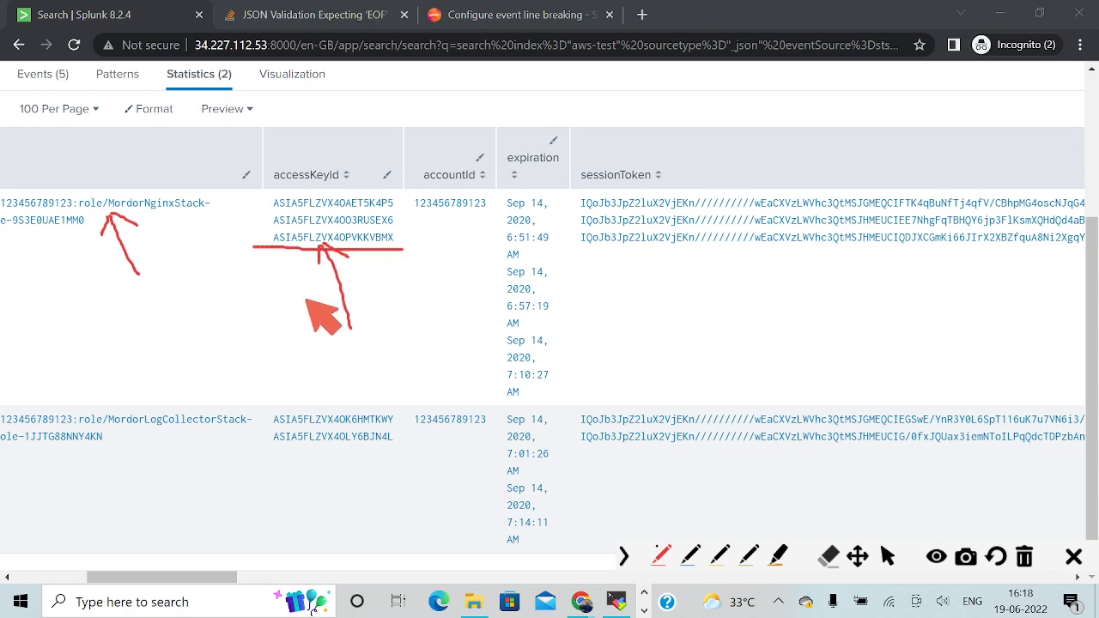
pyautogui.click(421, 313)
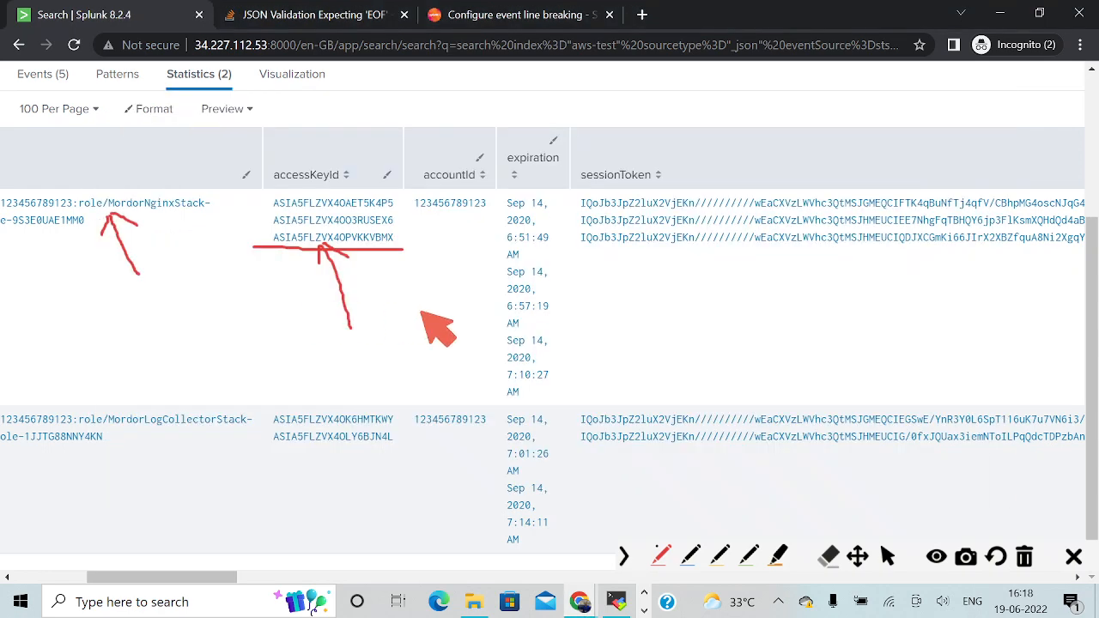
# Switch from the Splunk results to the Adversary View slide showing the curl requests for the security credentials.
pyautogui.hotkey('alt', 'Tab')
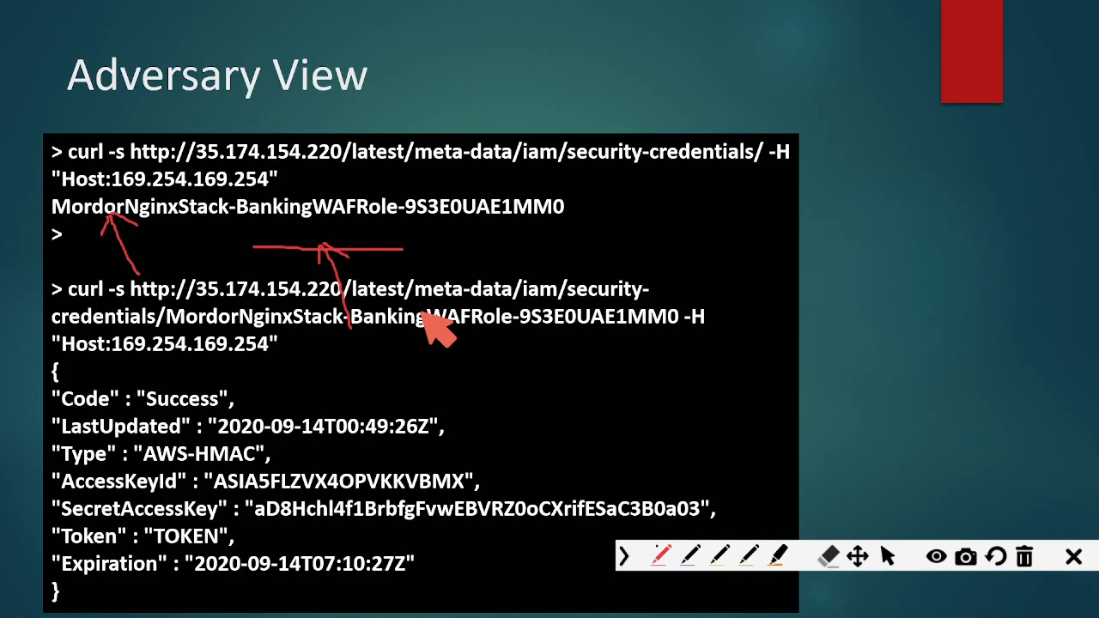
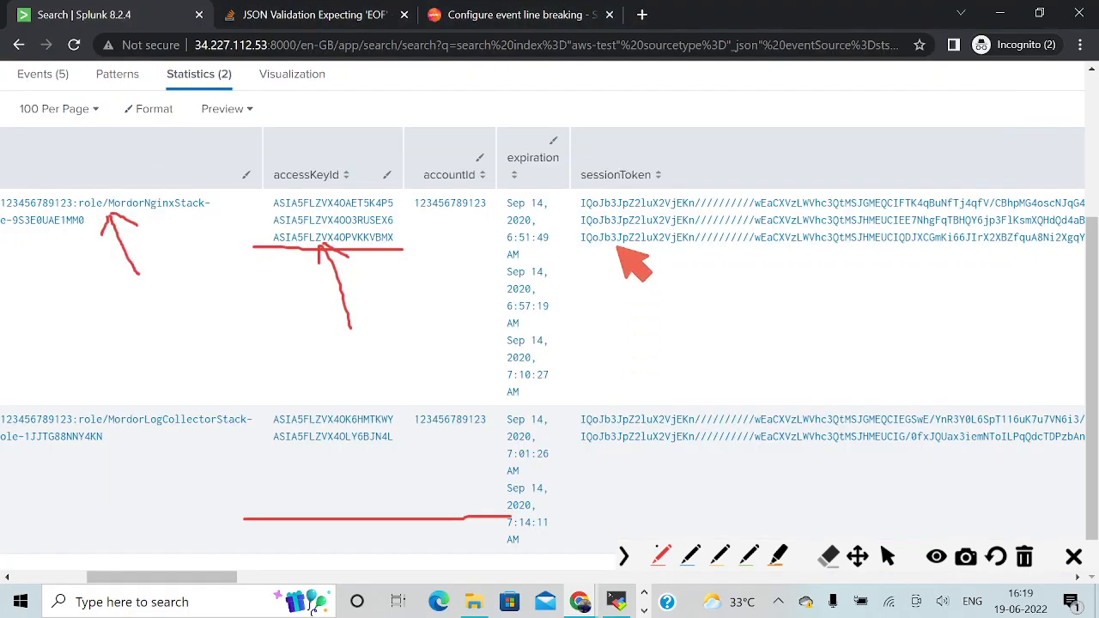
# Draw red arrows pointing at the third session token and the end of the third access key ID in the MordorNginxStack row.
pyautogui.moveTo(603, 247); pyautogui.dragTo(660, 291)
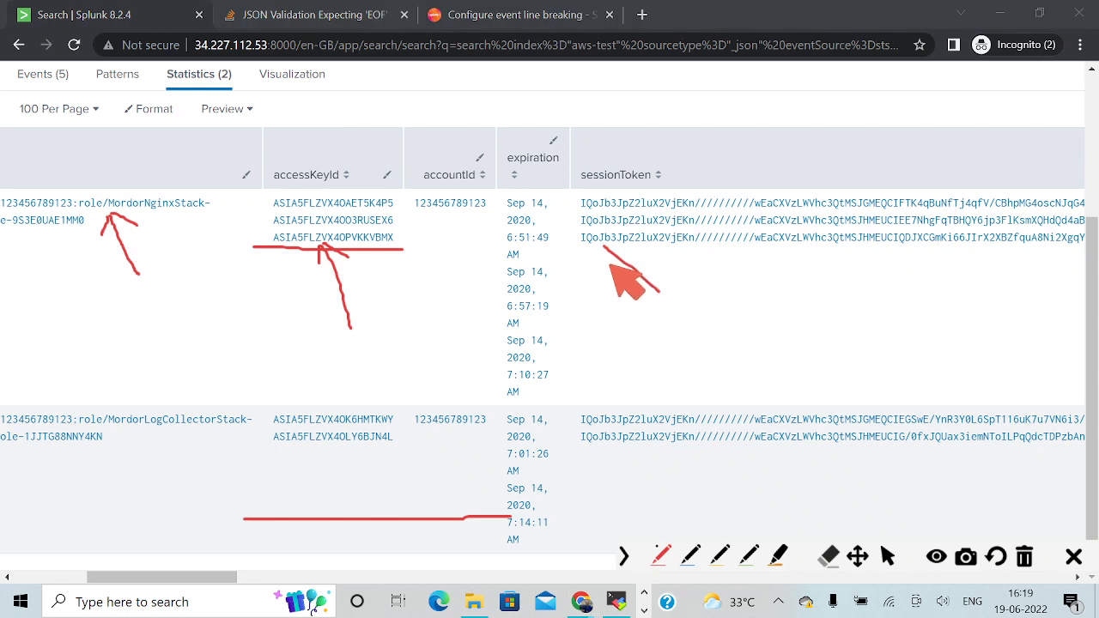
pyautogui.moveTo(600, 247); pyautogui.dragTo(661, 246)
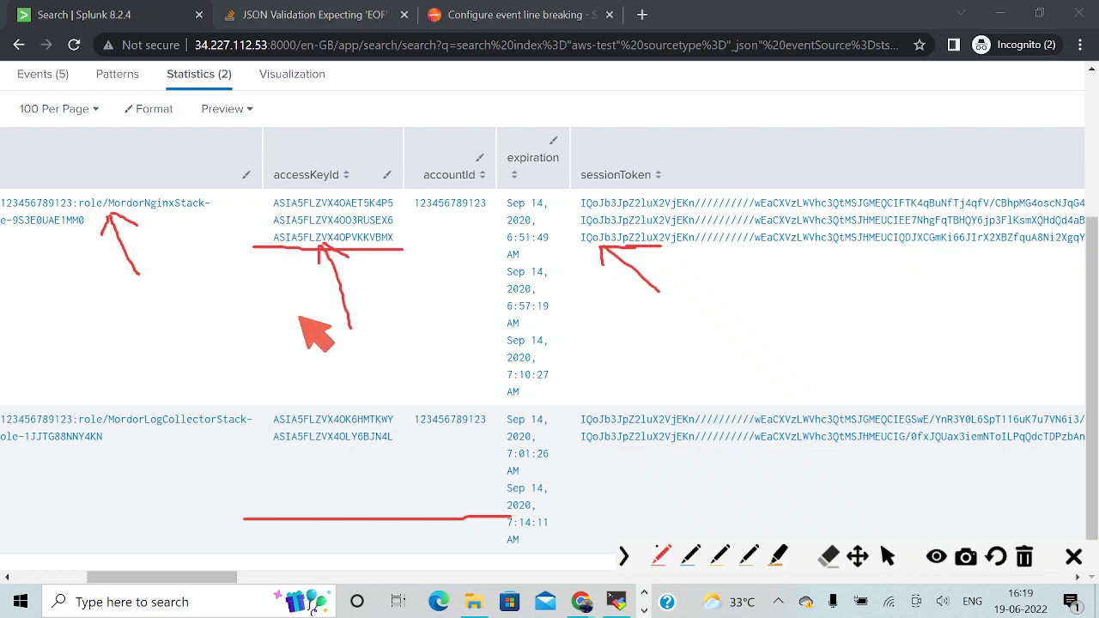
pyautogui.moveTo(399, 238); pyautogui.dragTo(491, 238)
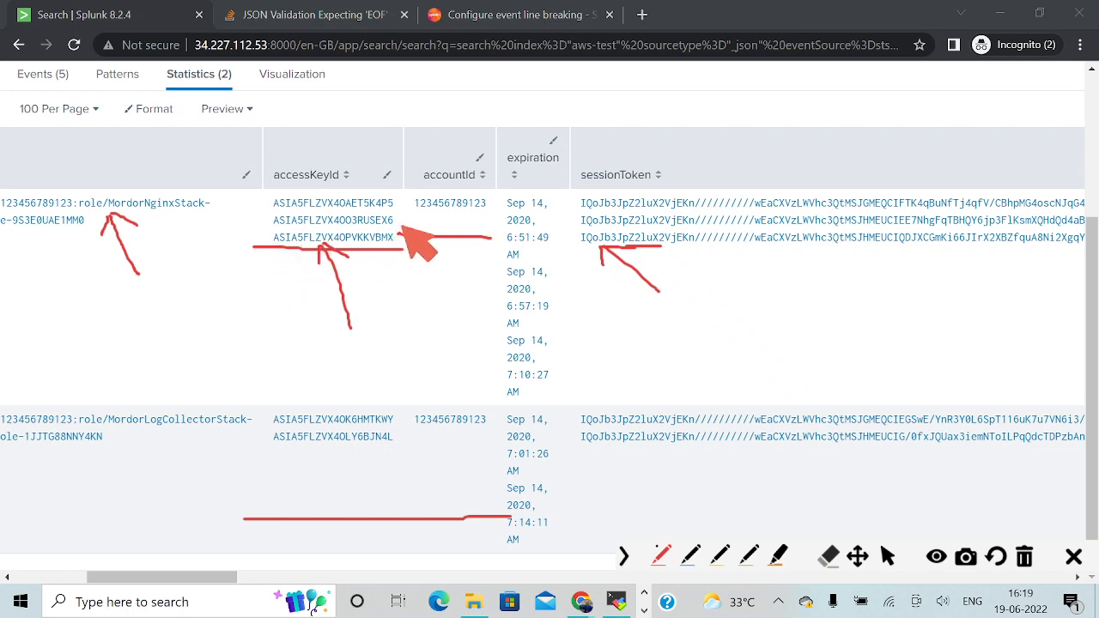
pyautogui.moveTo(401, 226); pyautogui.dragTo(414, 246)
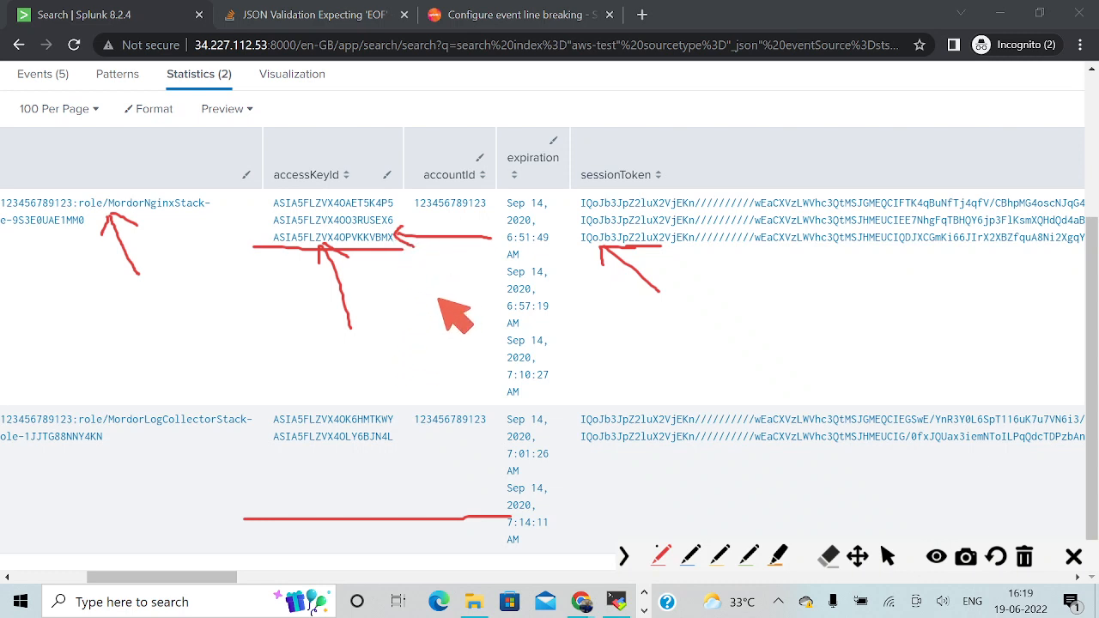
# Handwrite "Get Obje" in red below the MordorNginxStack access keys and clear all annotations from the screen.
pyautogui.moveTo(441, 281)
pyautogui.mouseDown()
pyautogui.moveTo(424, 300)
pyautogui.moveTo(451, 307)
pyautogui.moveTo(482, 286)
pyautogui.moveTo(496, 316)
pyautogui.moveTo(515, 294)
pyautogui.moveTo(556, 307)
pyautogui.moveTo(598, 301)
pyautogui.moveTo(600, 336)
pyautogui.mouseUp()
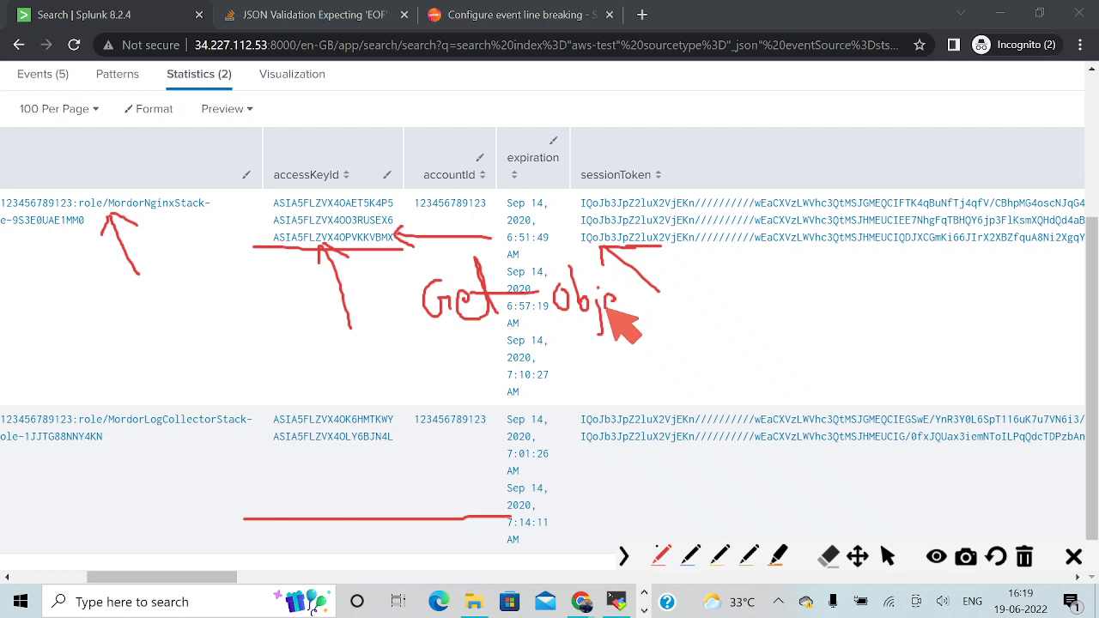
pyautogui.click(886, 556)
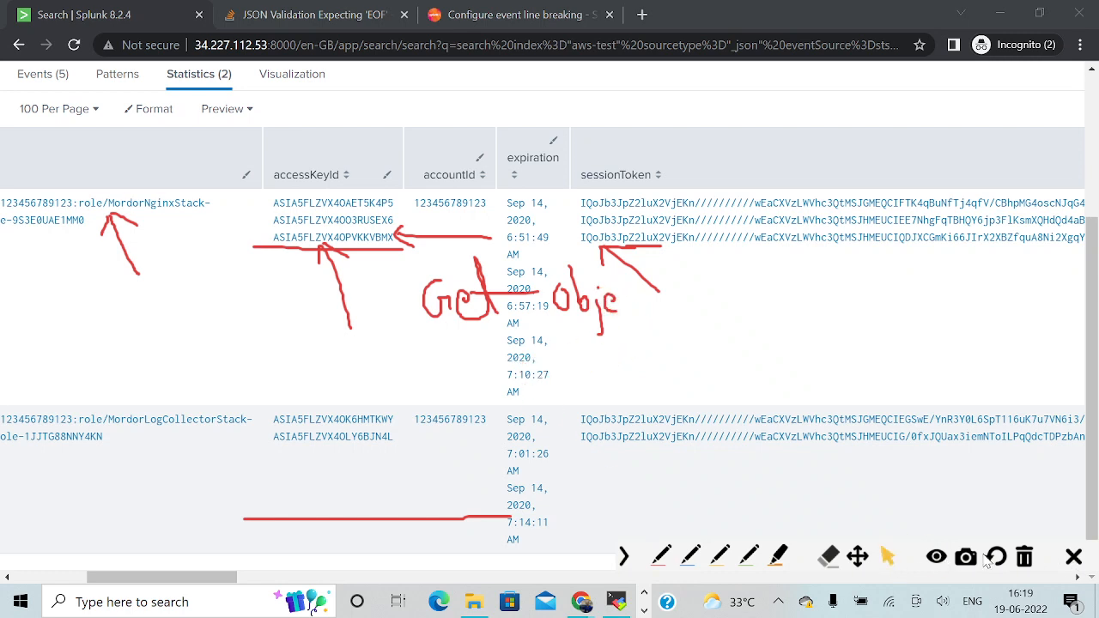
pyautogui.click(1024, 556)
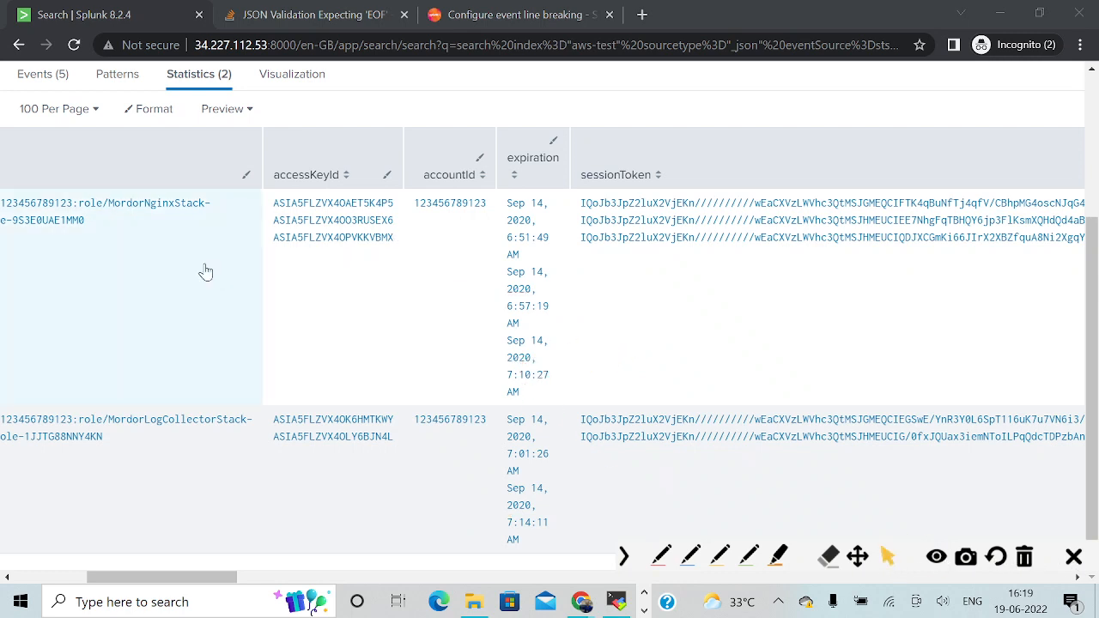